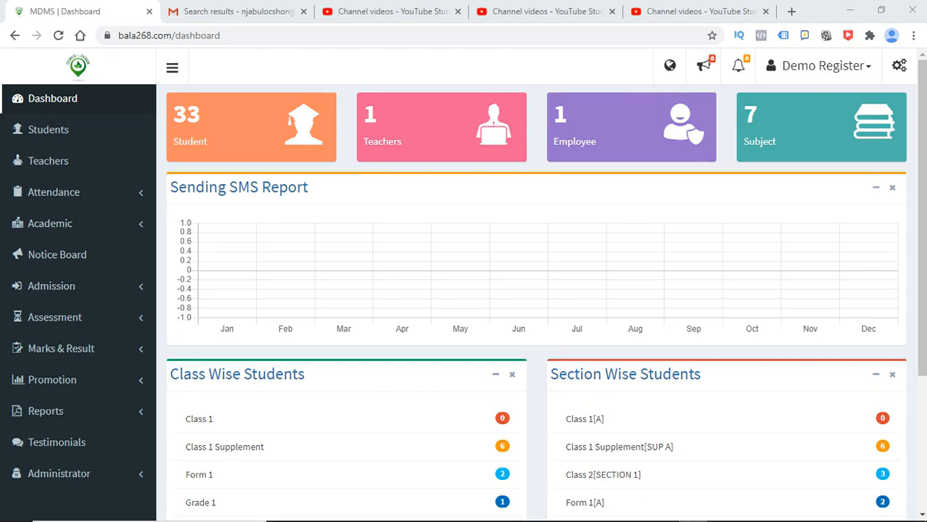
- Open the Academic Class List to look up the class IDs, names and sections
{"action": "left_click", "coordinate": [51, 223]}
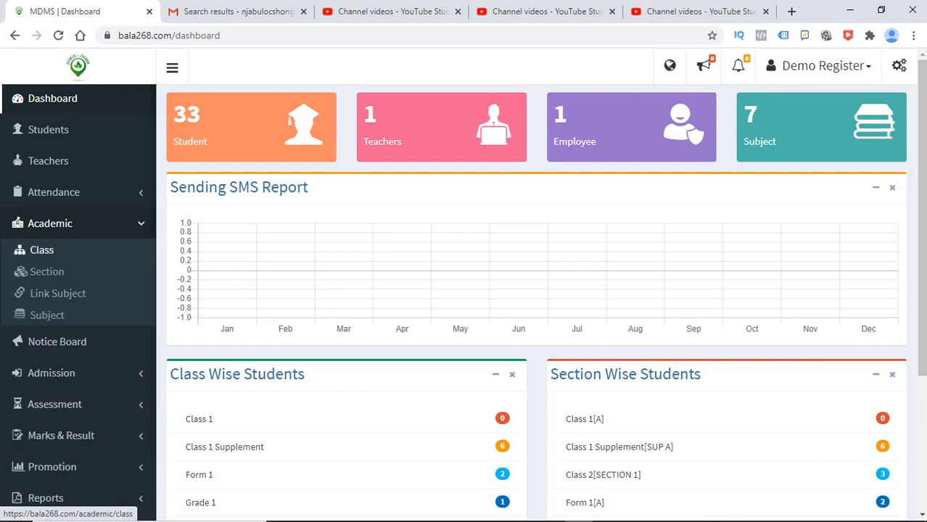
{"action": "left_click", "coordinate": [42, 250]}
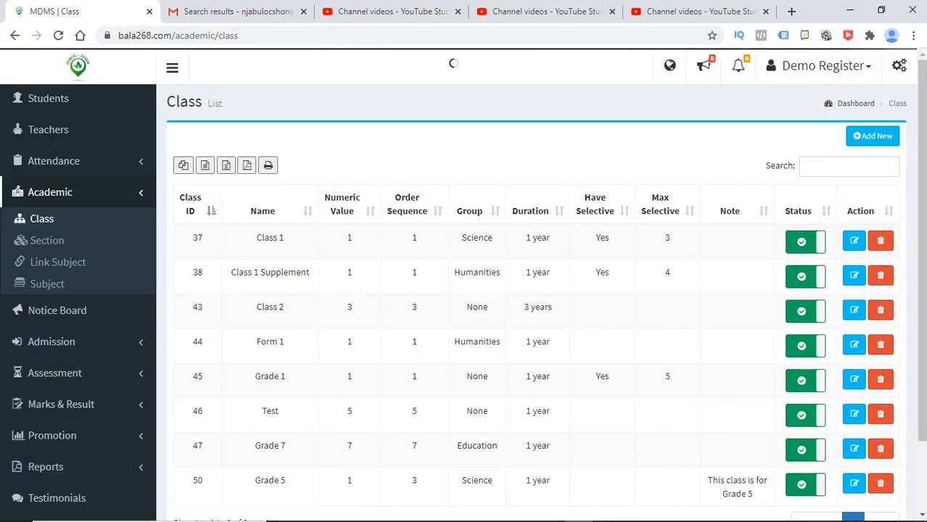
{"action": "scroll", "coordinate": [537, 290], "scroll_direction": "down", "scroll_amount": 2}
{"action": "scroll", "coordinate": [536, 290], "scroll_direction": "up", "scroll_amount": 2}
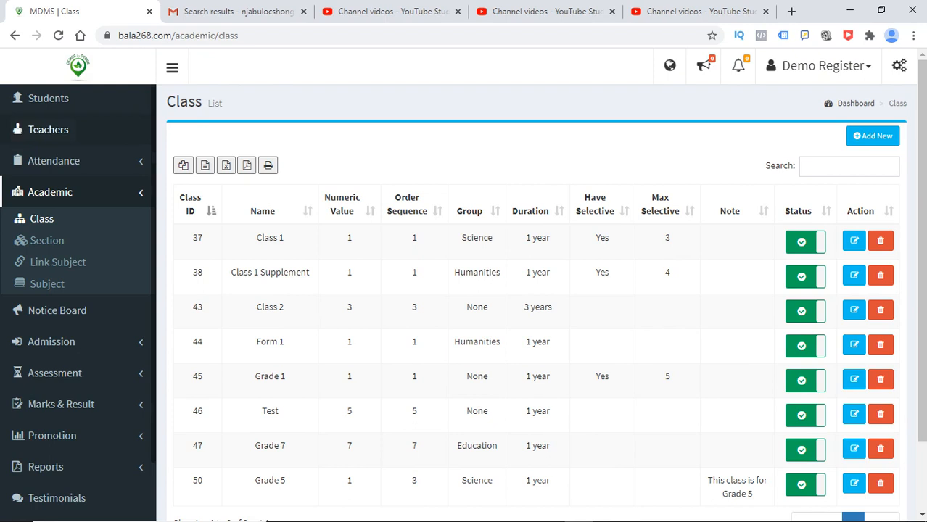
- Open the Student List and scroll through the registration numbers, classes and sections
{"action": "left_click", "coordinate": [48, 98]}
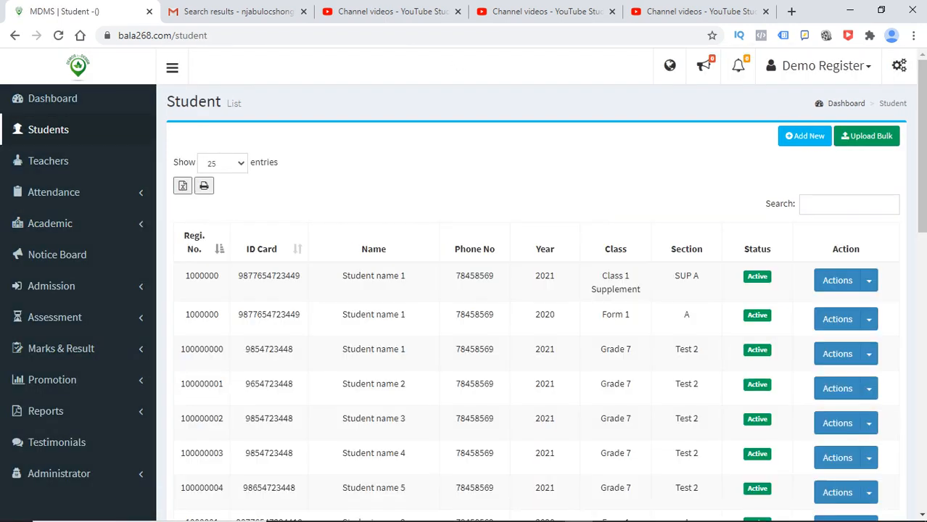
{"action": "mouse_move", "coordinate": [922, 145]}
{"action": "left_mouse_down"}
{"action": "mouse_move", "coordinate": [922, 340]}
{"action": "mouse_move", "coordinate": [922, 145]}
{"action": "left_mouse_up"}
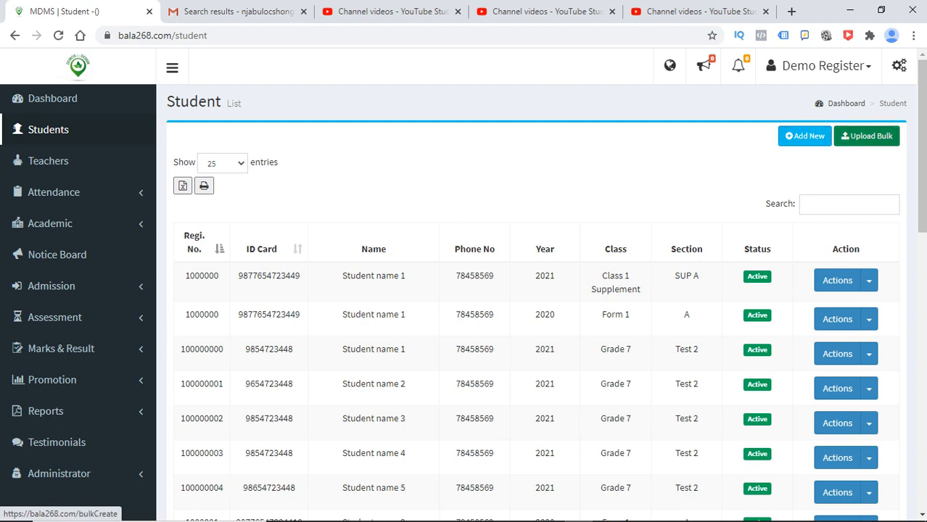
{"action": "mouse_move", "coordinate": [922, 145]}
{"action": "left_mouse_down"}
{"action": "mouse_move", "coordinate": [921, 423]}
{"action": "mouse_move", "coordinate": [921, 145]}
{"action": "left_mouse_up"}
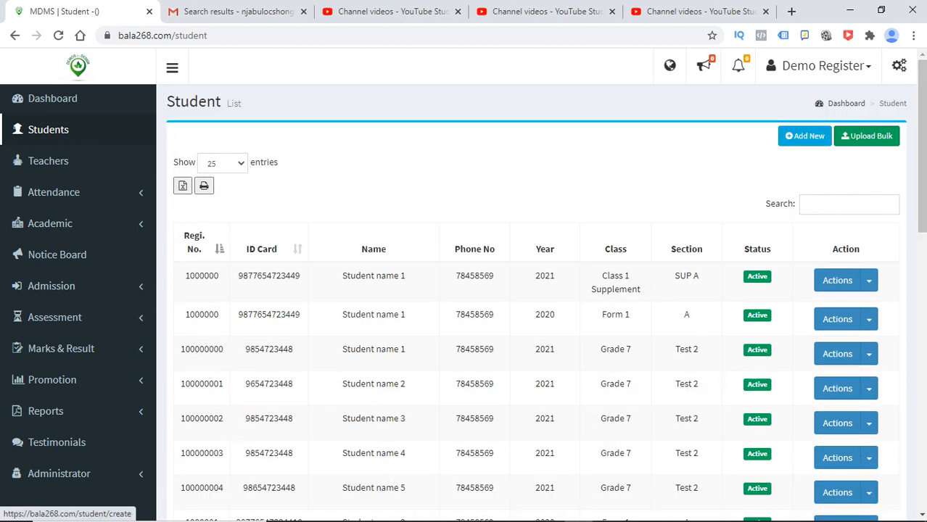
- Start a new student record with the name 'Student 1'
{"action": "left_click", "coordinate": [805, 136]}
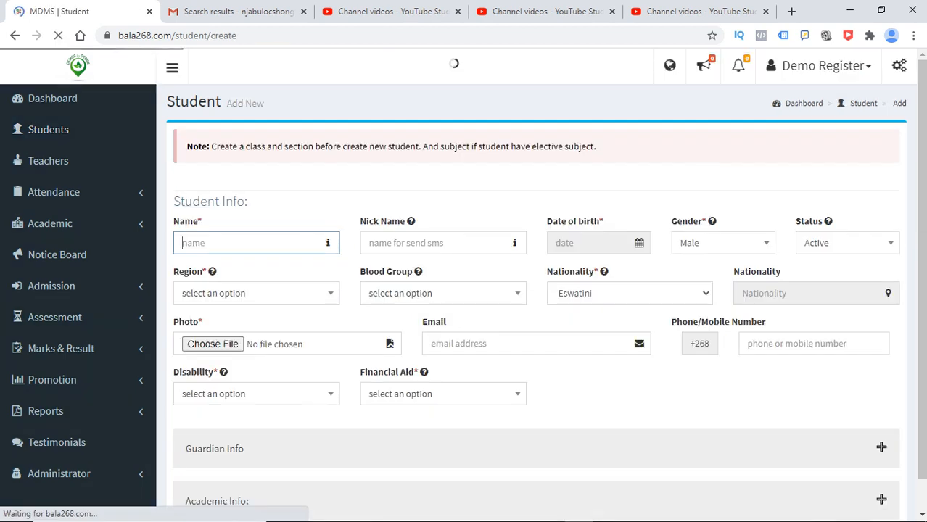
{"action": "mouse_move", "coordinate": [922, 189]}
{"action": "left_mouse_down"}
{"action": "mouse_move", "coordinate": [921, 280]}
{"action": "mouse_move", "coordinate": [922, 198]}
{"action": "left_mouse_up"}
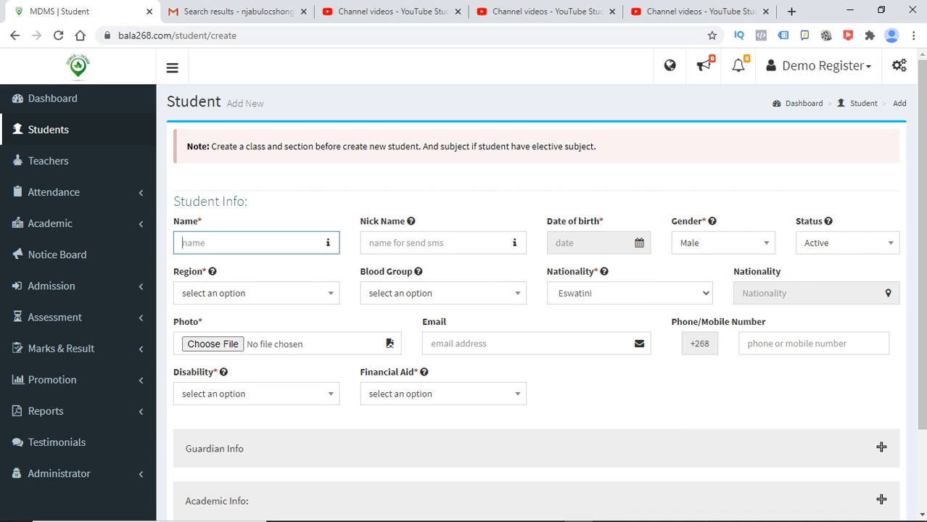
{"action": "type", "text": "Student"}
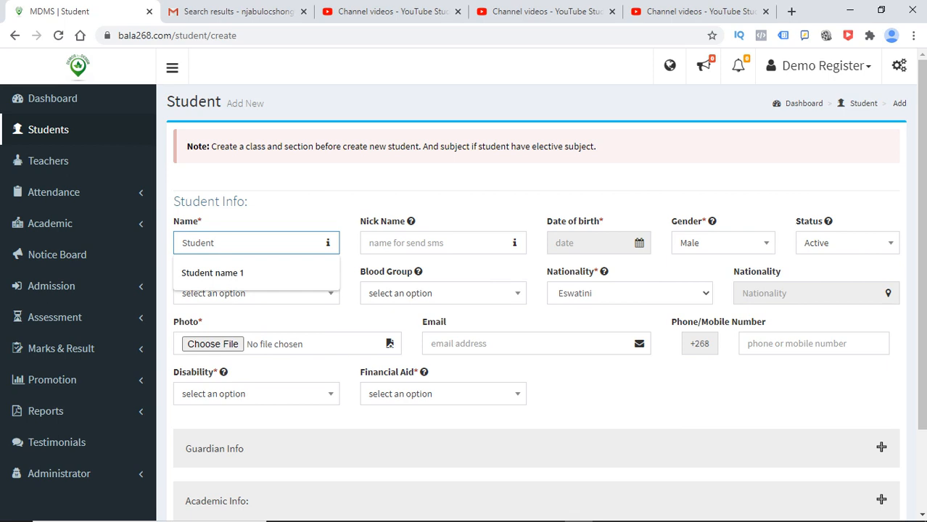
{"action": "type", "text": " 1"}
{"action": "left_click", "coordinate": [442, 243]}
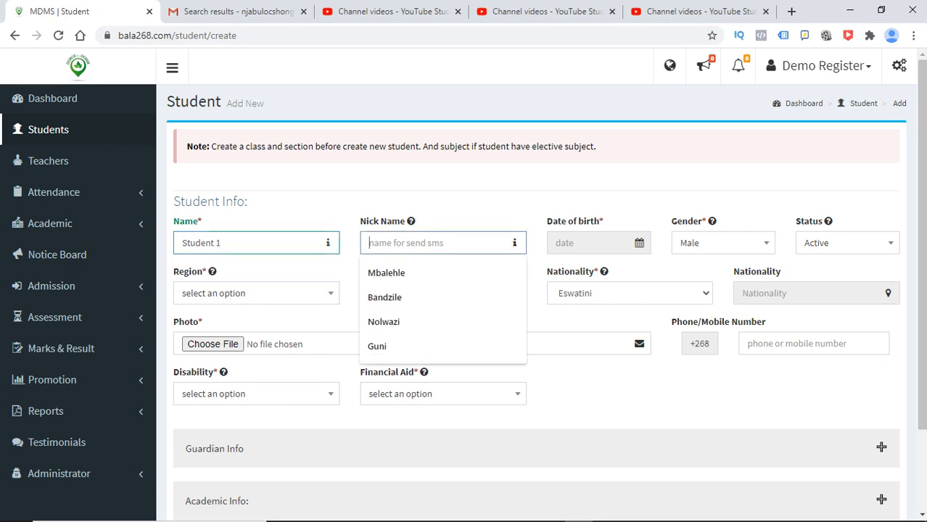
{"action": "key", "text": "Tab"}
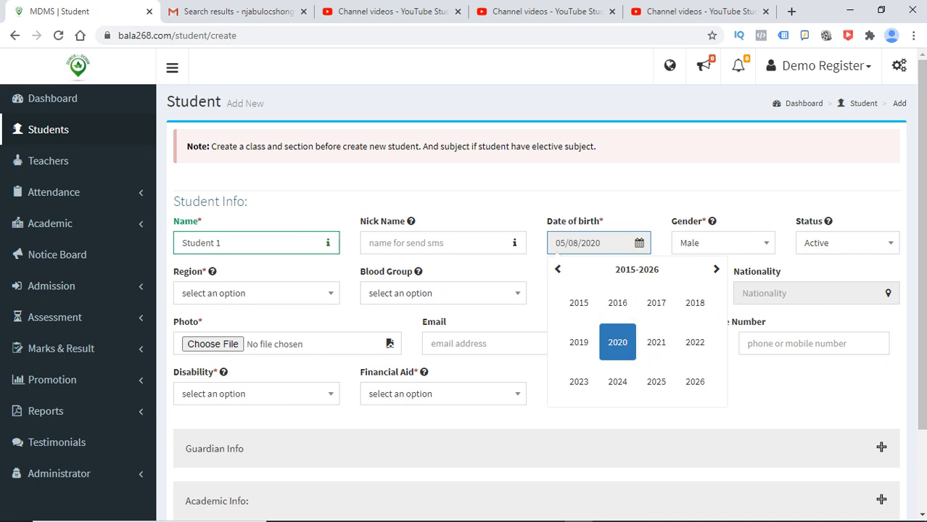
- Set the date of birth to 11 June 2002 (11/06/2002) with the picker
{"action": "left_click", "coordinate": [558, 269]}
{"action": "left_click", "coordinate": [558, 269]}
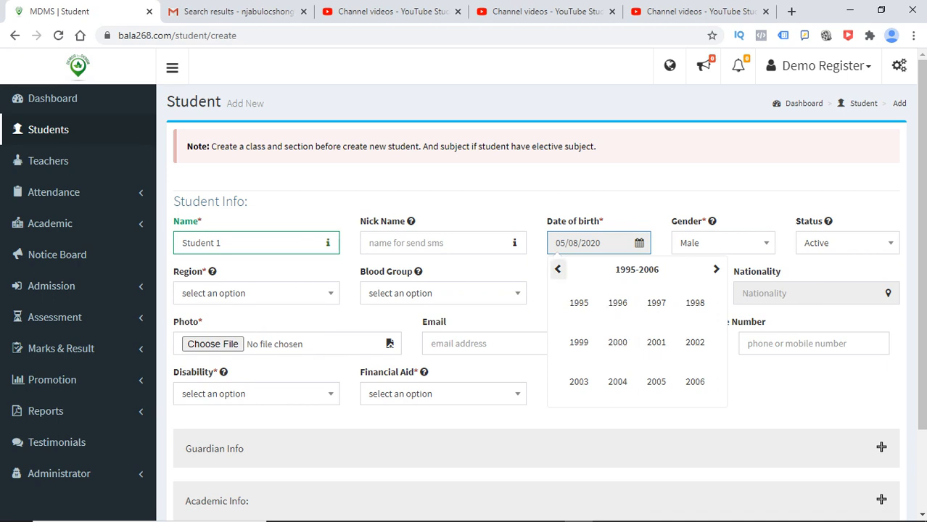
{"action": "left_click", "coordinate": [617, 303]}
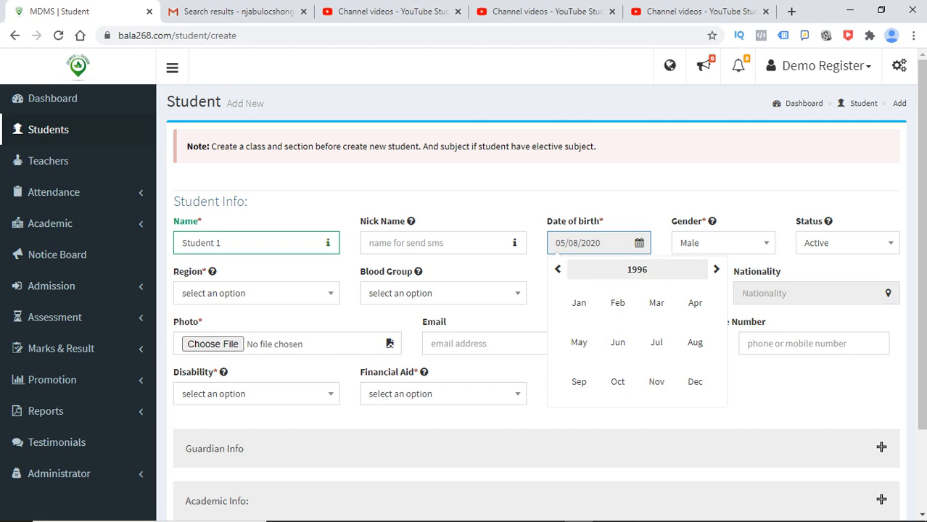
{"action": "left_click", "coordinate": [715, 269]}
{"action": "left_click", "coordinate": [715, 269]}
{"action": "left_click", "coordinate": [715, 269]}
{"action": "left_click", "coordinate": [716, 269]}
{"action": "left_click", "coordinate": [715, 269]}
{"action": "left_click", "coordinate": [716, 269]}
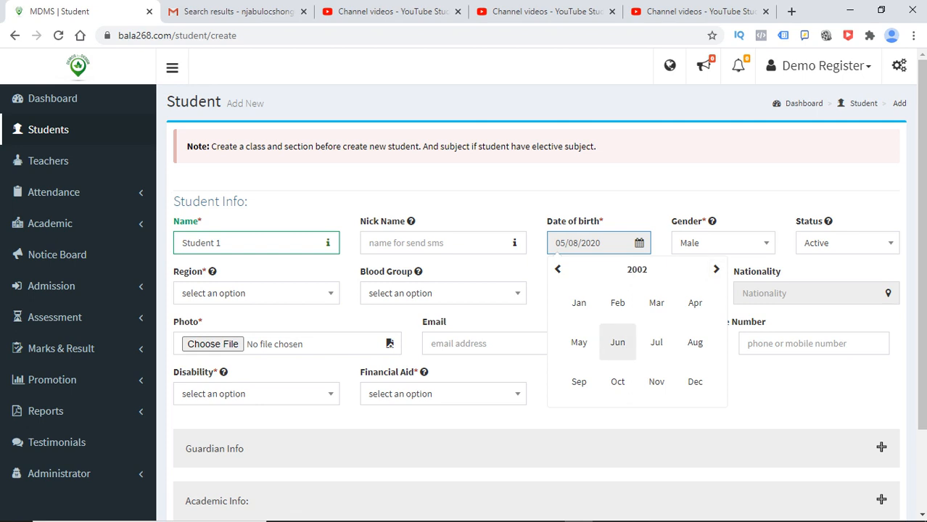
{"action": "left_click", "coordinate": [617, 341]}
{"action": "left_click", "coordinate": [612, 352]}
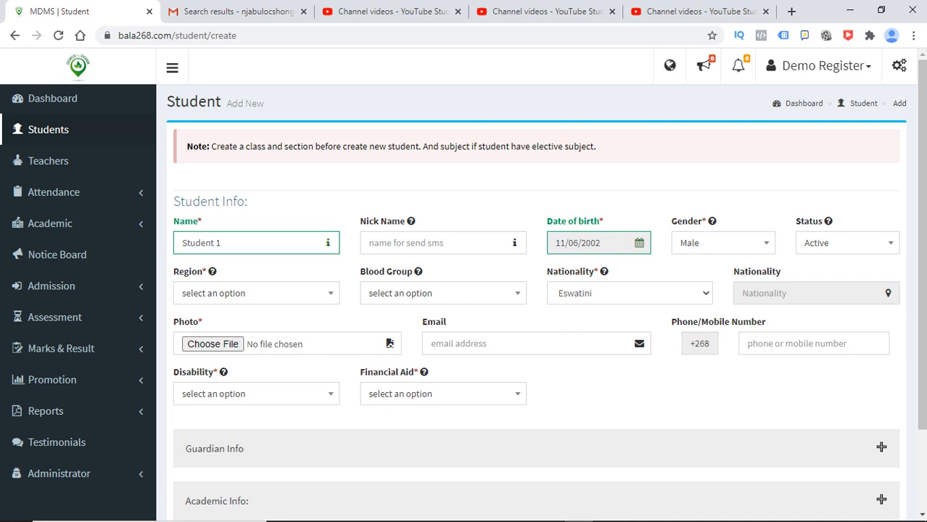
{"action": "left_click", "coordinate": [256, 294]}
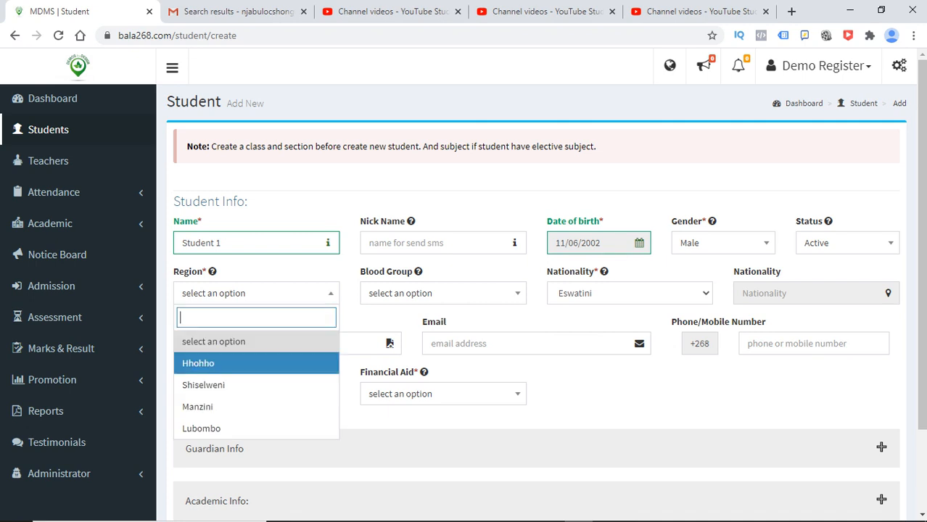
- Set the region to Hhohho, leaving blood group unselected
{"action": "key", "text": "Return"}
{"action": "left_click", "coordinate": [444, 294]}
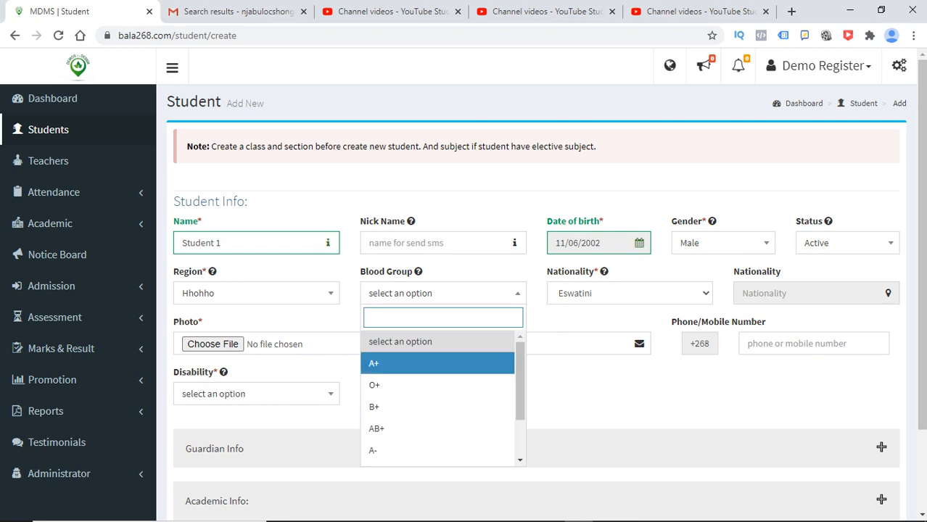
{"action": "left_click", "coordinate": [389, 342]}
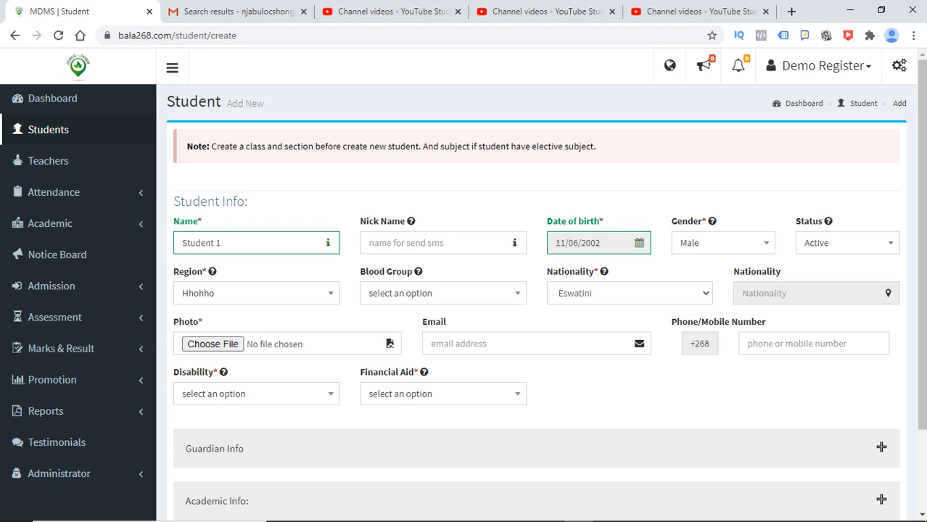
- Keep nationality as Eswatini after briefly trying Other with 'Nigerian'
{"action": "left_click", "coordinate": [629, 293]}
{"action": "left_click", "coordinate": [580, 338]}
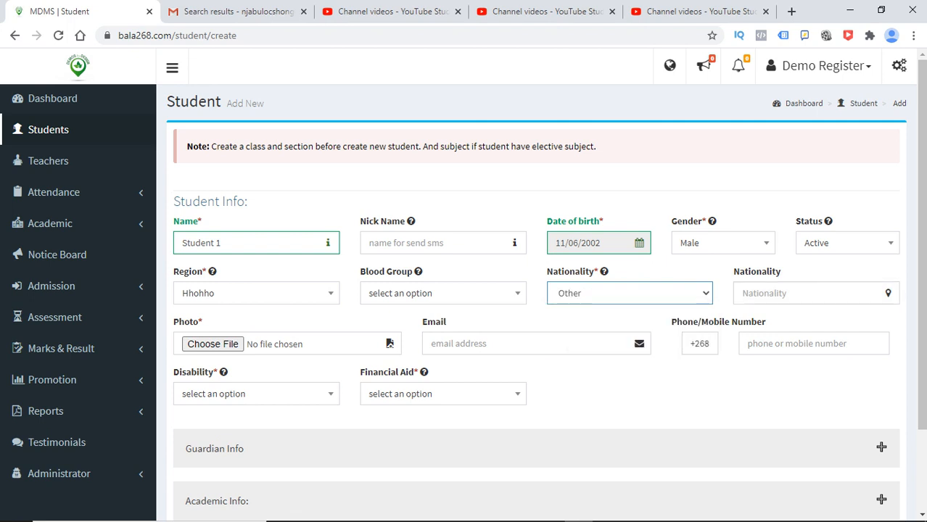
{"action": "key", "text": "Tab"}
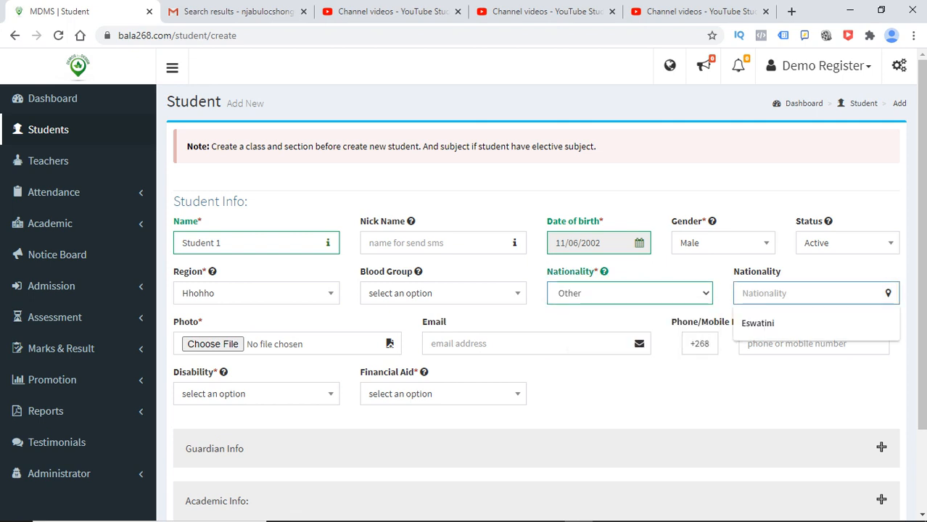
{"action": "type", "text": "Ni"}
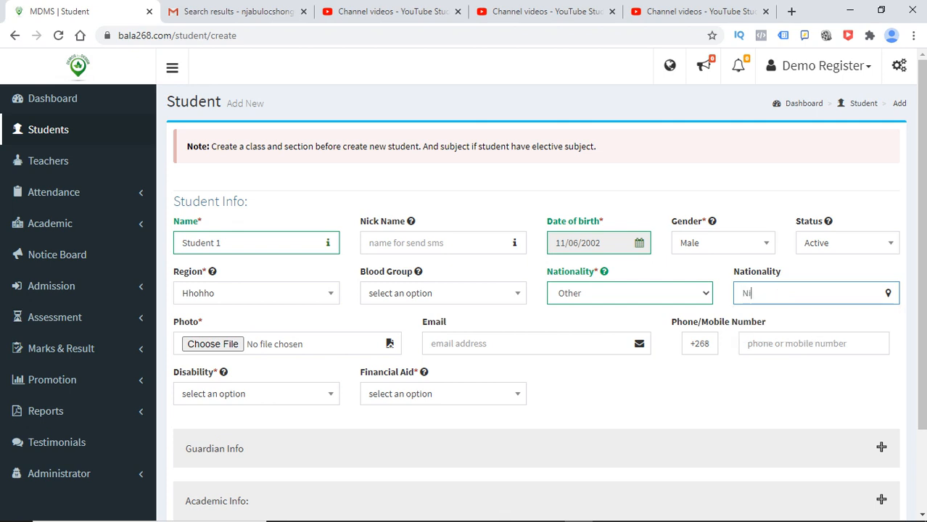
{"action": "type", "text": "gerian"}
{"action": "left_click", "coordinate": [630, 293]}
{"action": "left_click", "coordinate": [595, 315]}
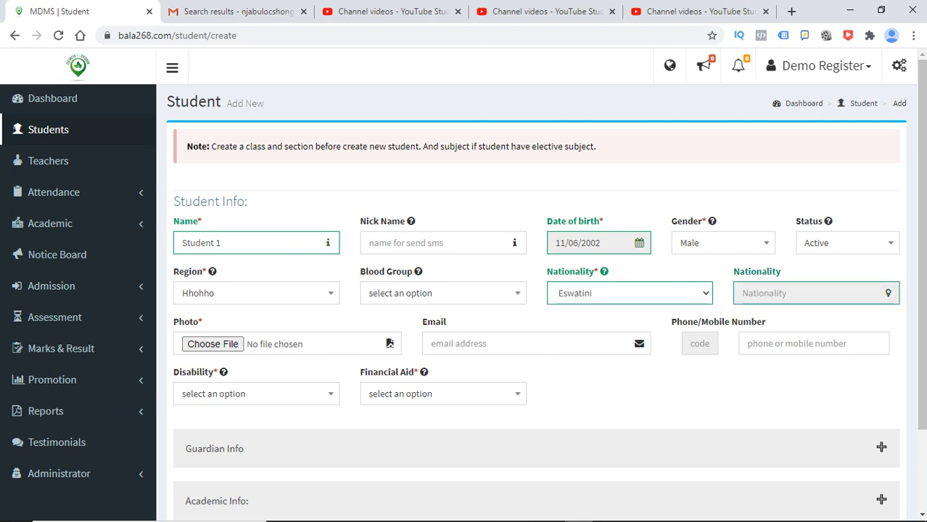
{"action": "scroll", "coordinate": [537, 290], "scroll_direction": "down", "scroll_amount": 2}
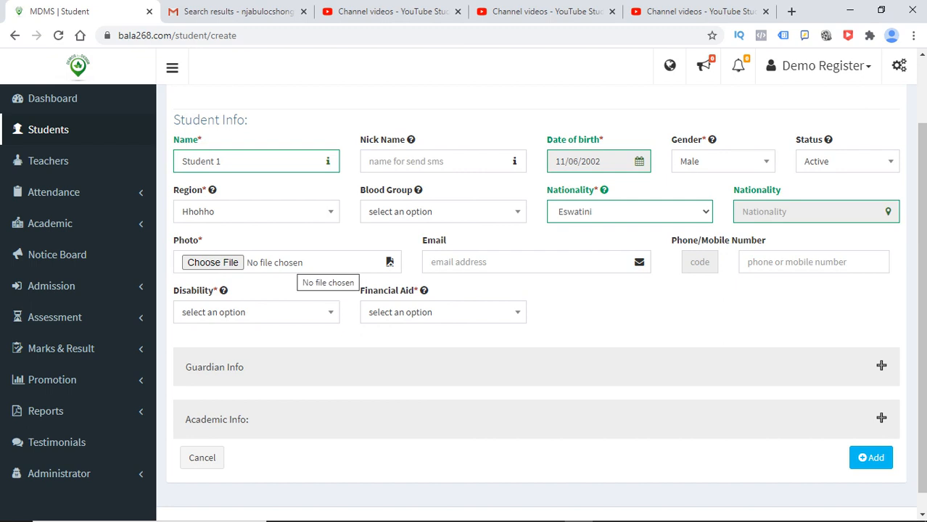
- Skip the photo, enter the student's e-mail address and autofill the mobile number
{"action": "left_click", "coordinate": [389, 262]}
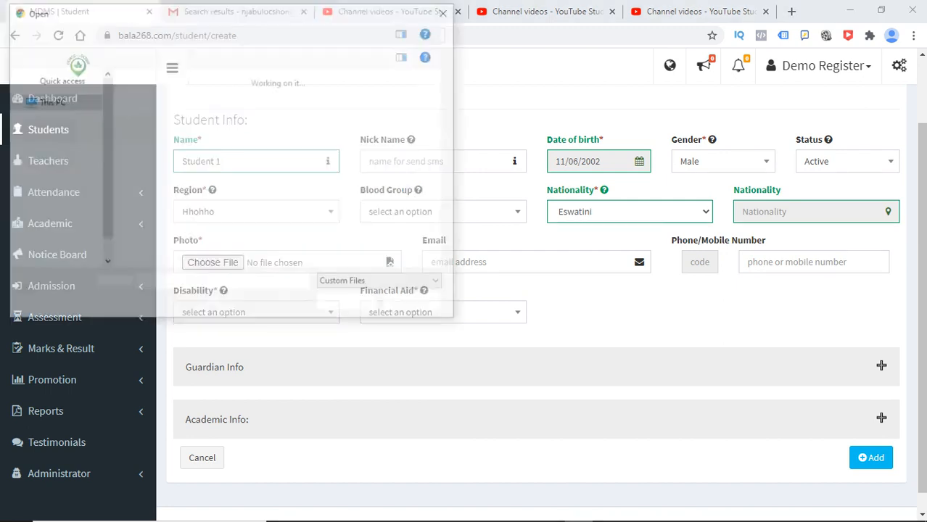
{"action": "left_click", "coordinate": [417, 304]}
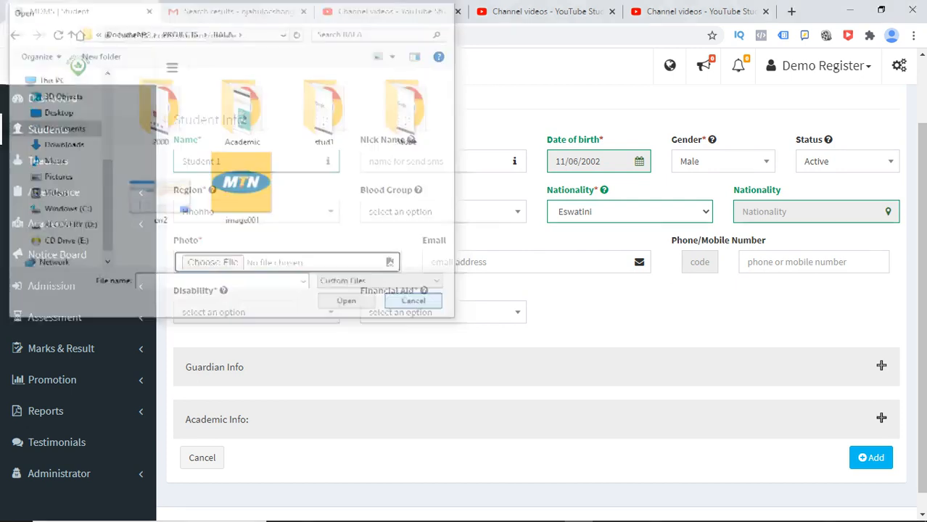
{"action": "left_click", "coordinate": [483, 262]}
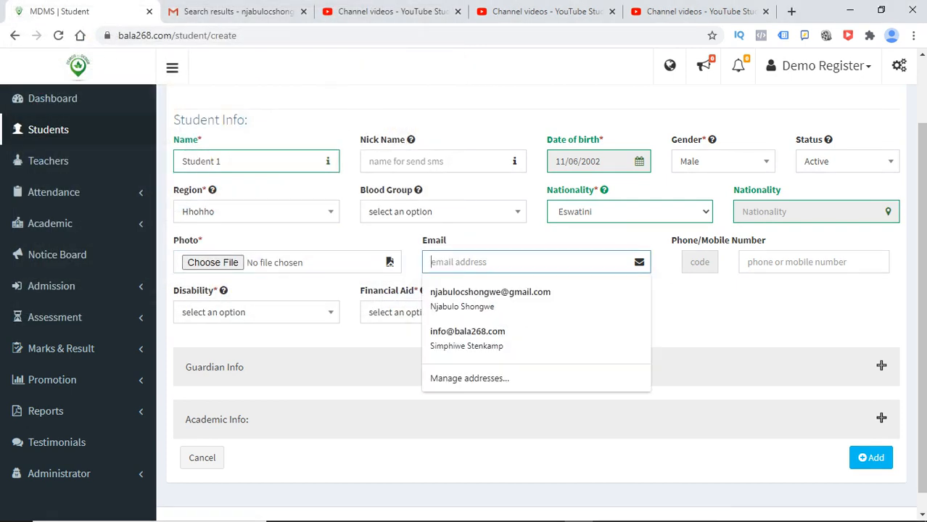
{"action": "type", "text": "stud"}
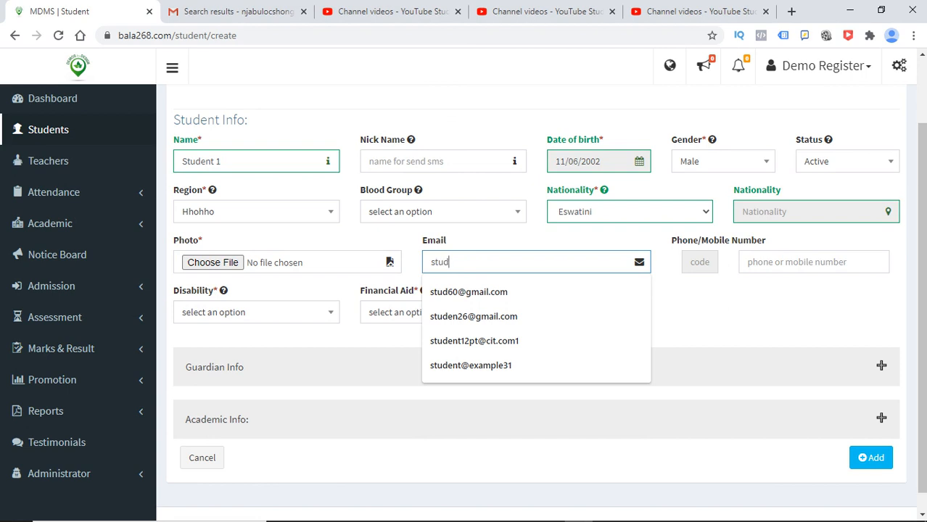
{"action": "type", "text": "e"}
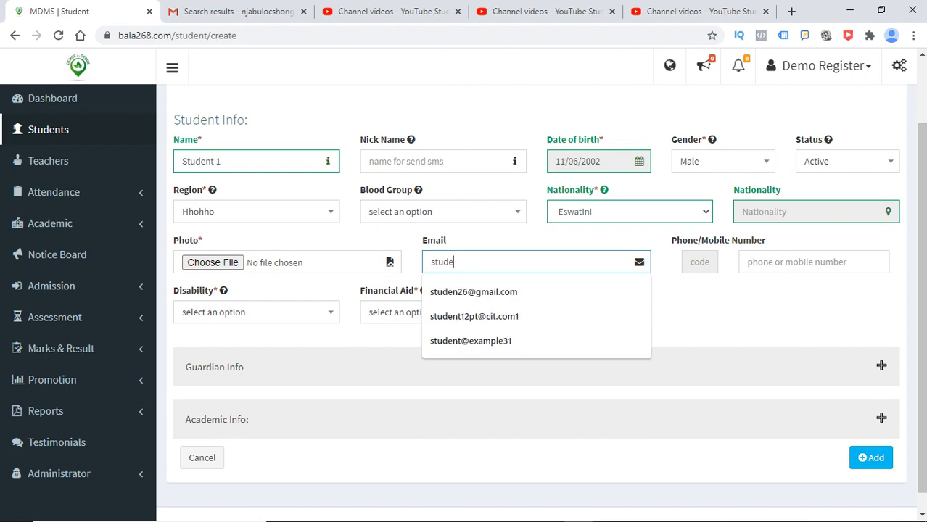
{"action": "type", "text": "nt"}
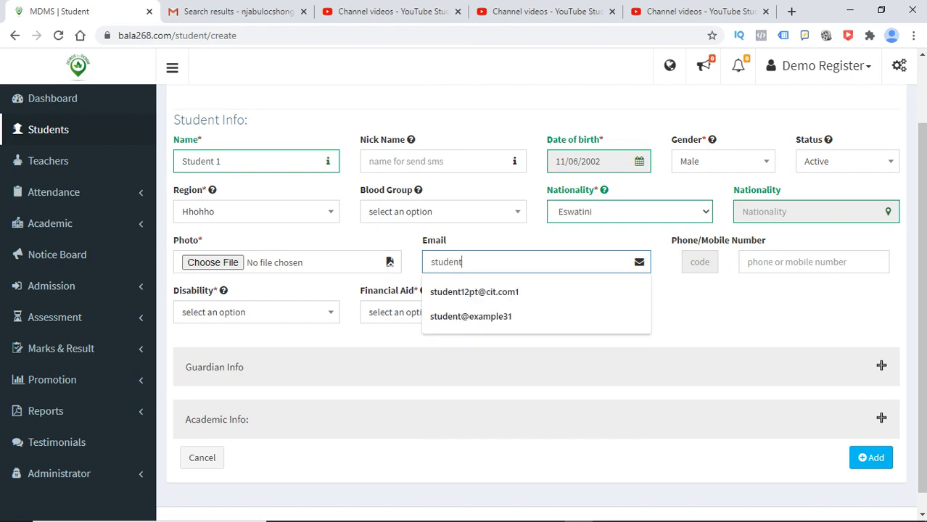
{"action": "type", "text": "1@de"}
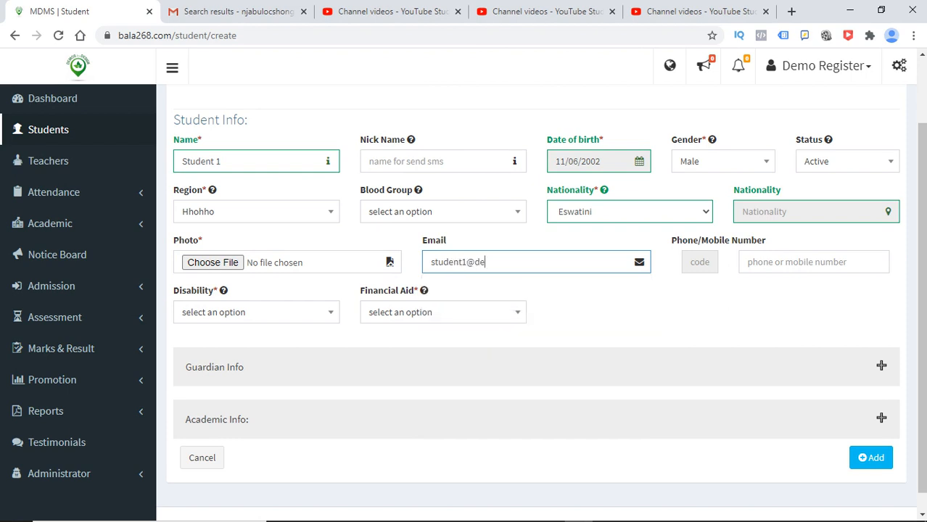
{"action": "type", "text": "mo.co.sz"}
{"action": "left_click", "coordinate": [813, 262]}
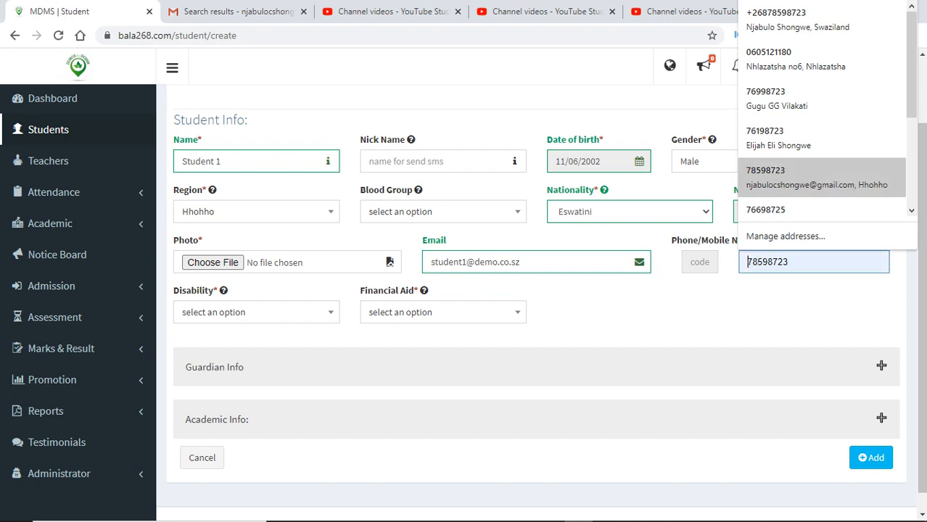
{"action": "key", "text": "Return"}
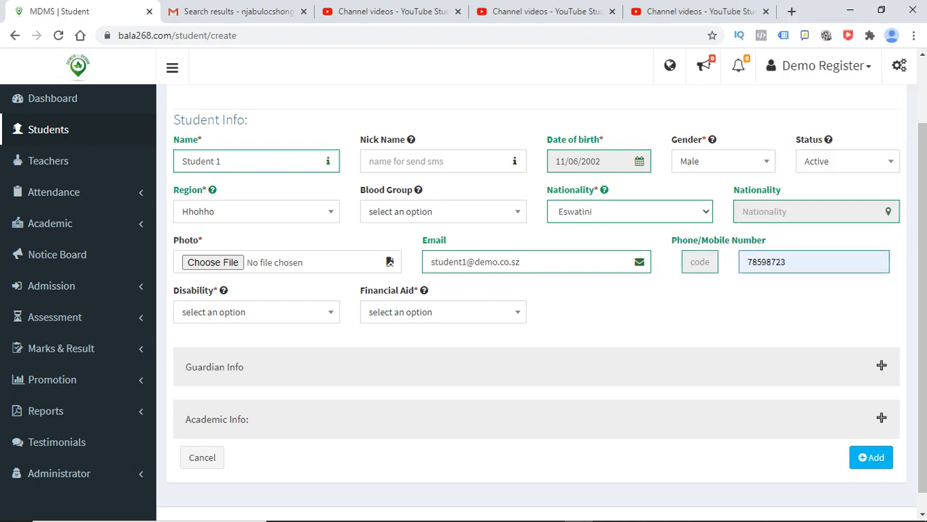
{"action": "left_click", "coordinate": [254, 312]}
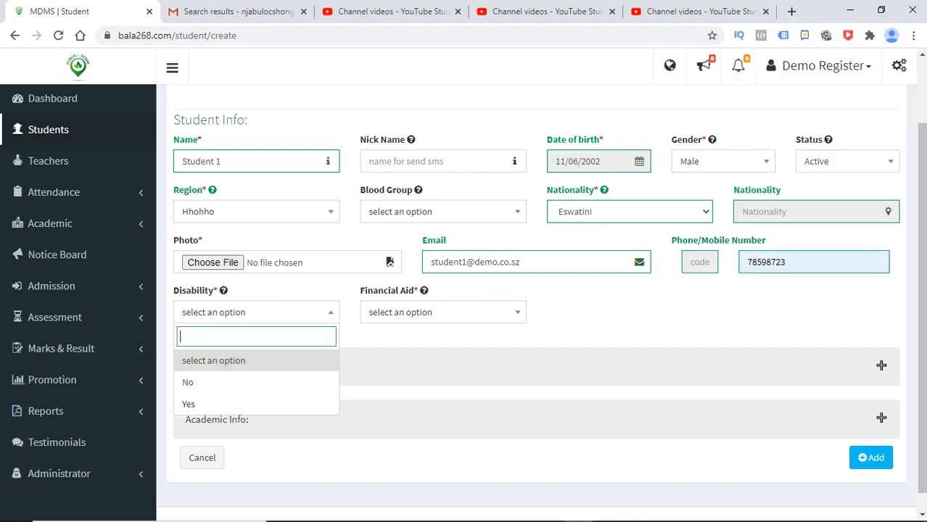
- Set Disability to No after briefly trying the disability option
{"action": "key", "text": "Down"}
{"action": "left_click", "coordinate": [254, 382]}
{"action": "left_click", "coordinate": [254, 312]}
{"action": "left_click", "coordinate": [254, 406]}
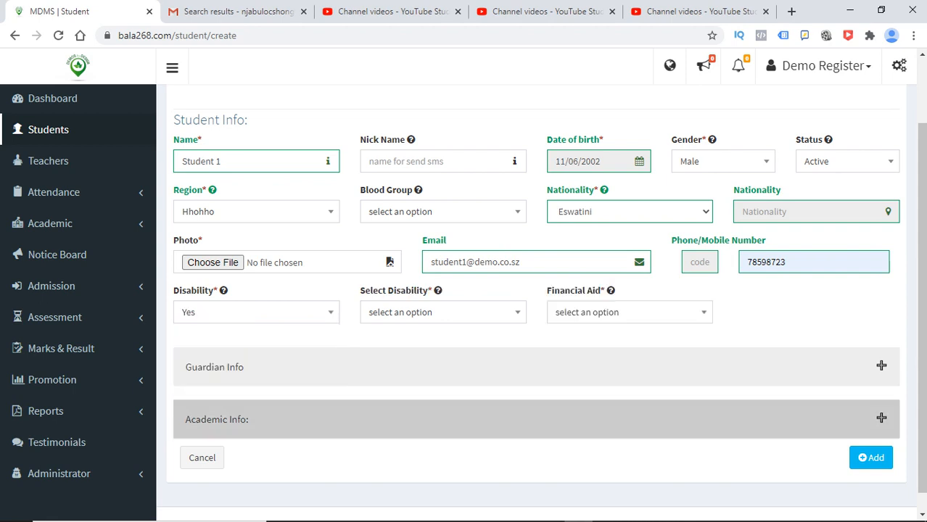
{"action": "left_click", "coordinate": [443, 312]}
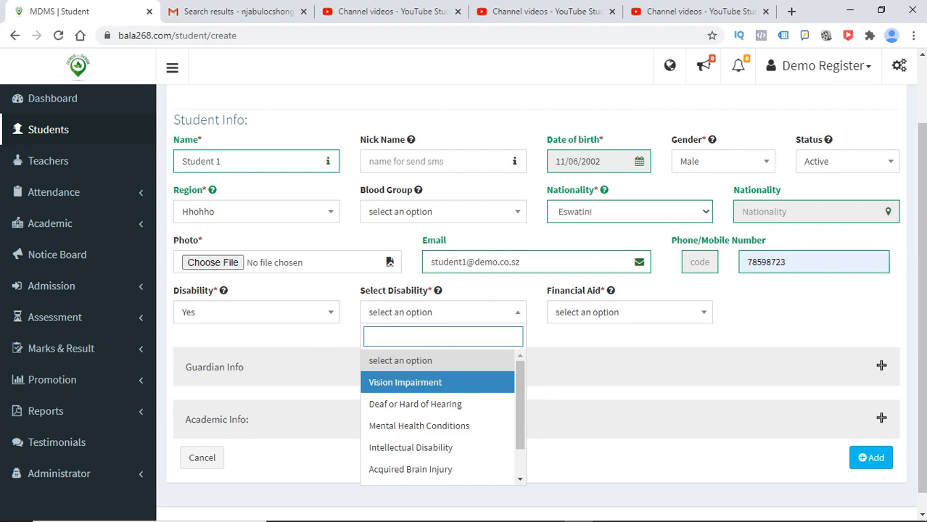
{"action": "left_click", "coordinate": [254, 313]}
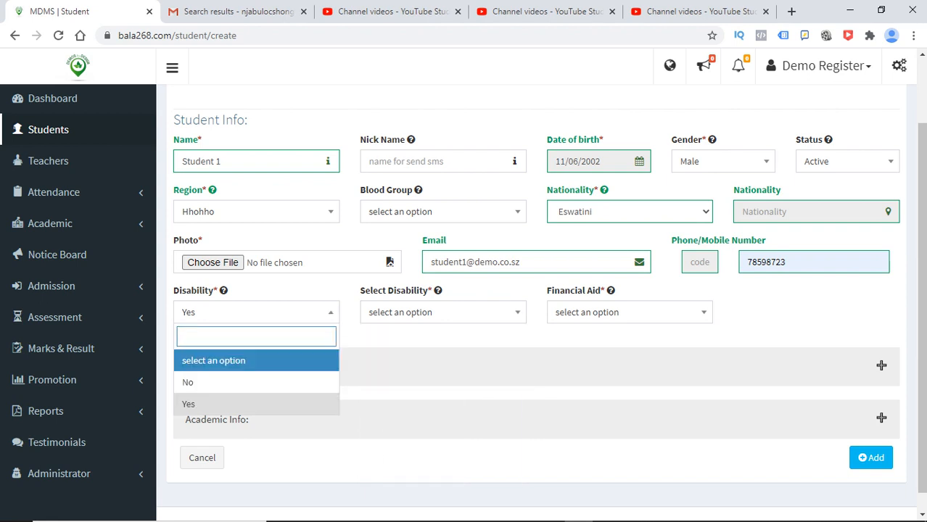
{"action": "left_click", "coordinate": [254, 382]}
- Choose Parent/Guardian for Financial Aid and expand the Guardian Info section
{"action": "left_click", "coordinate": [443, 312]}
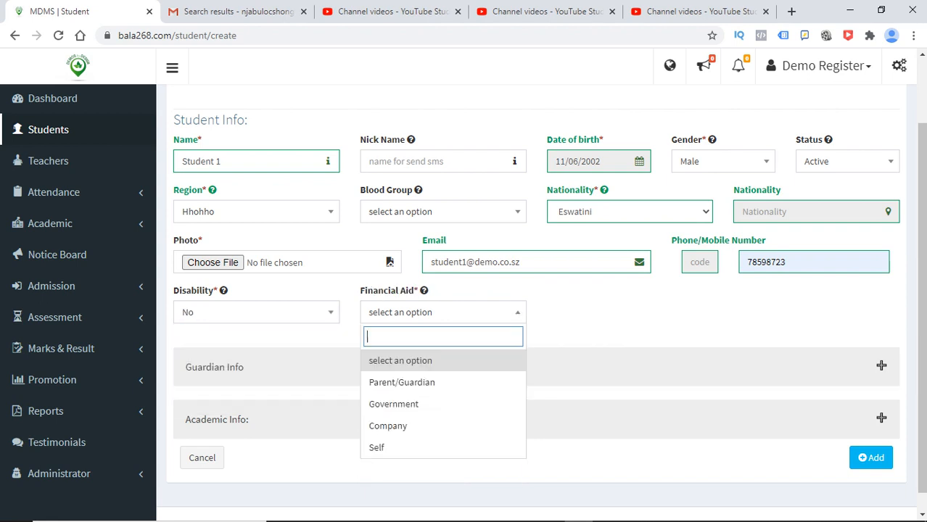
{"action": "left_click", "coordinate": [401, 382]}
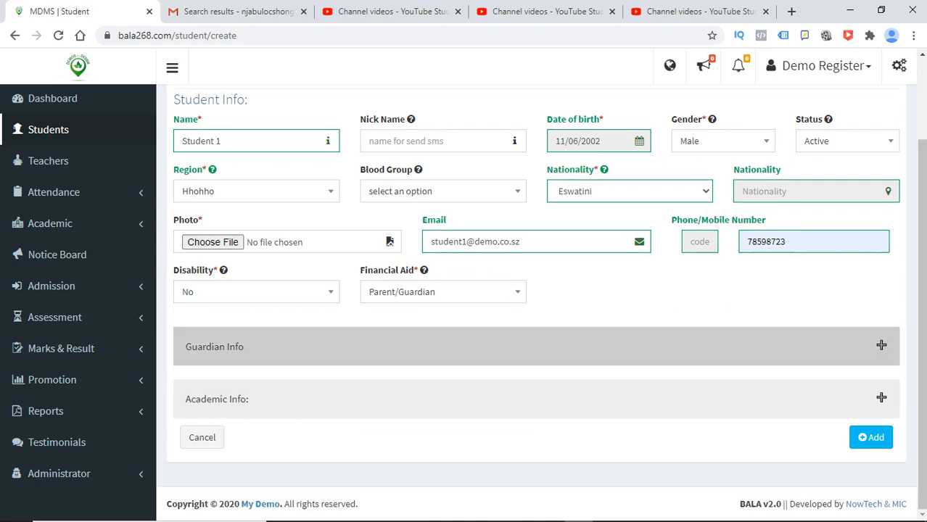
{"action": "left_click", "coordinate": [881, 346]}
{"action": "left_click", "coordinate": [195, 216]}
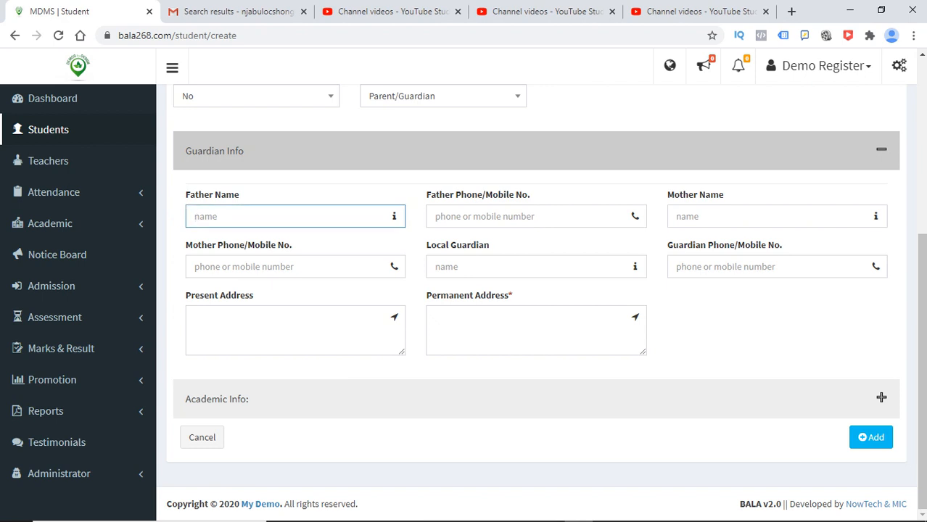
- Autofill both addresses, enter 'Father Name' and pick a saved father's phone
{"action": "left_click", "coordinate": [478, 319]}
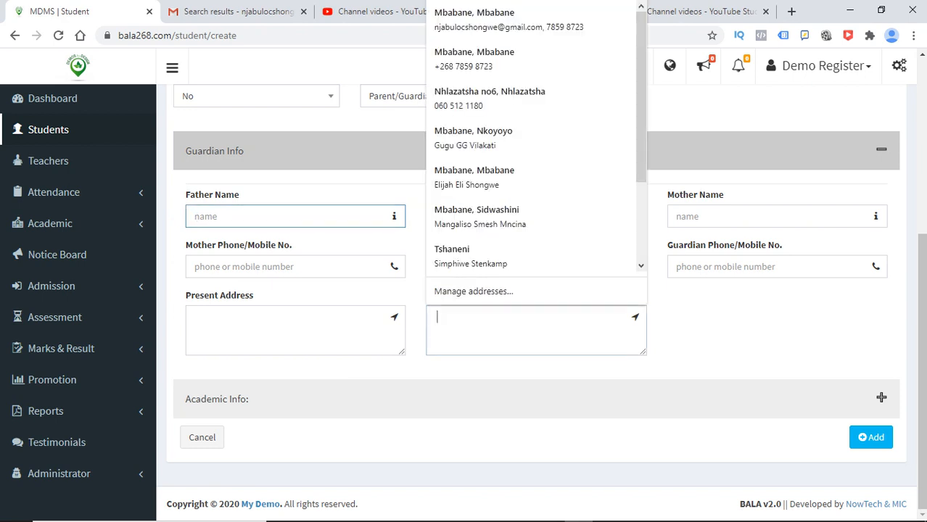
{"action": "left_click", "coordinate": [478, 99]}
{"action": "left_click", "coordinate": [194, 216]}
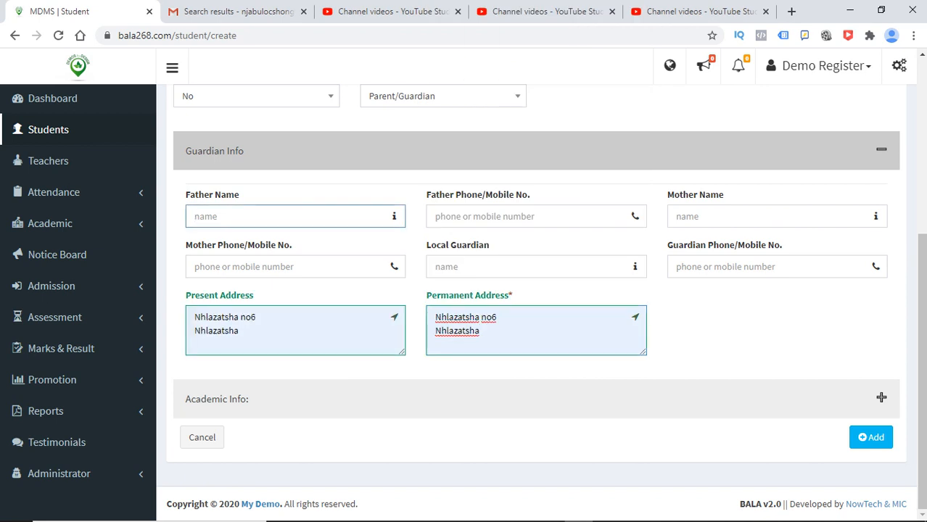
{"action": "type", "text": "Father Name"}
{"action": "left_click", "coordinate": [478, 216]}
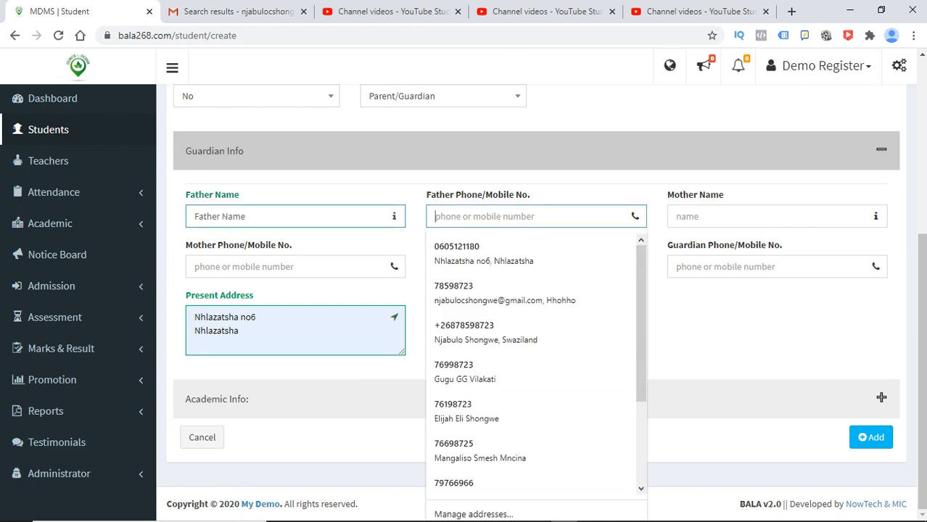
{"action": "key", "text": "Down"}
{"action": "key", "text": "Return"}
{"action": "key", "text": "Tab"}
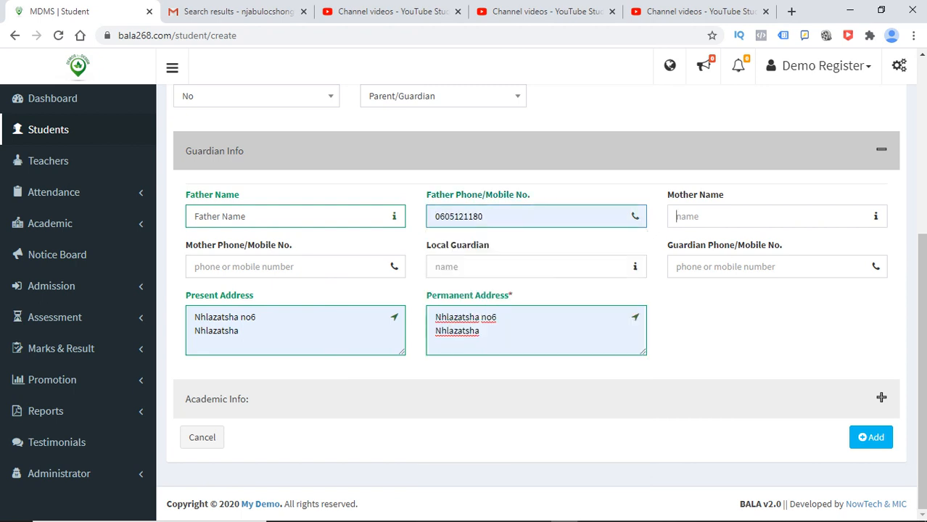
- Enter 'Mother Name' and local guardian 'Guardian', each with a saved phone number
{"action": "type", "text": "Mother "}
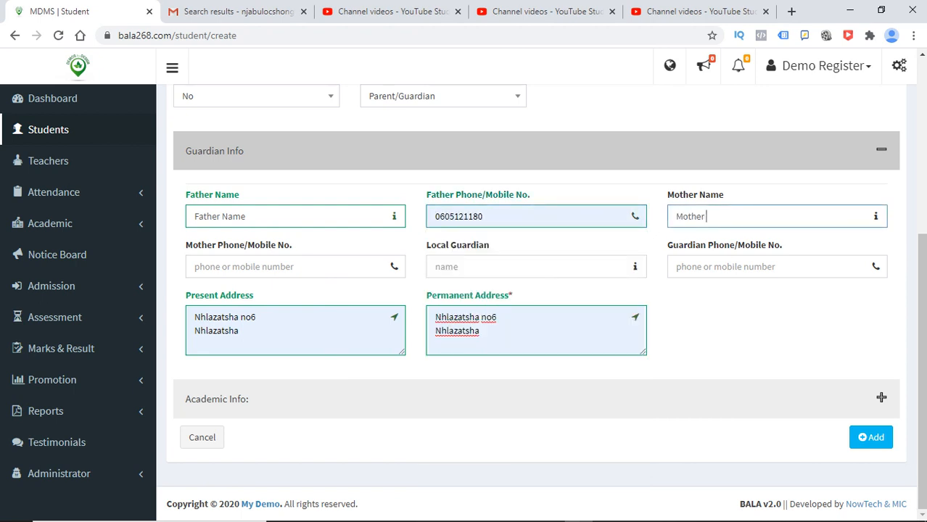
{"action": "type", "text": "Name"}
{"action": "key", "text": "Tab"}
{"action": "key", "text": "Down"}
{"action": "key", "text": "Down"}
{"action": "key", "text": "Down"}
{"action": "key", "text": "Down"}
{"action": "key", "text": "Down"}
{"action": "key", "text": "Down"}
{"action": "key", "text": "Return"}
{"action": "key", "text": "Tab"}
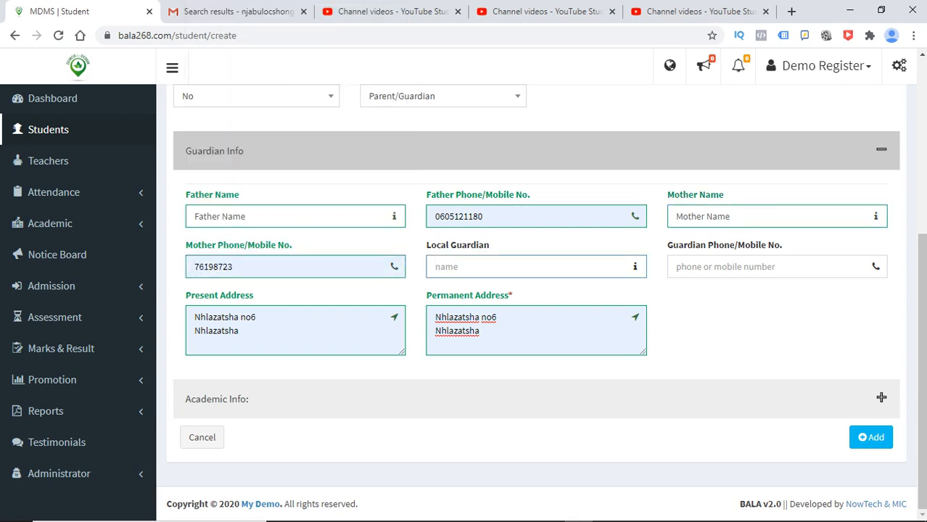
{"action": "type", "text": "Guardian"}
{"action": "left_click", "coordinate": [769, 267]}
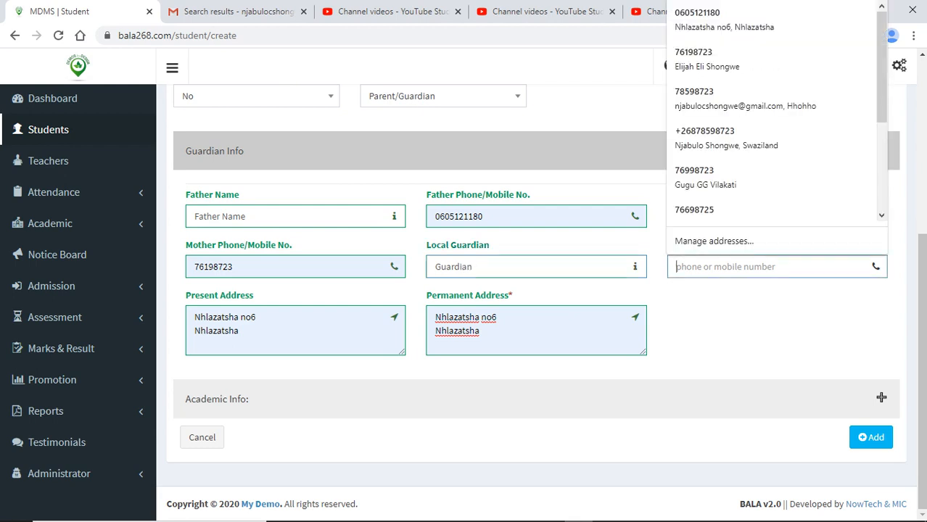
{"action": "left_click", "coordinate": [762, 138]}
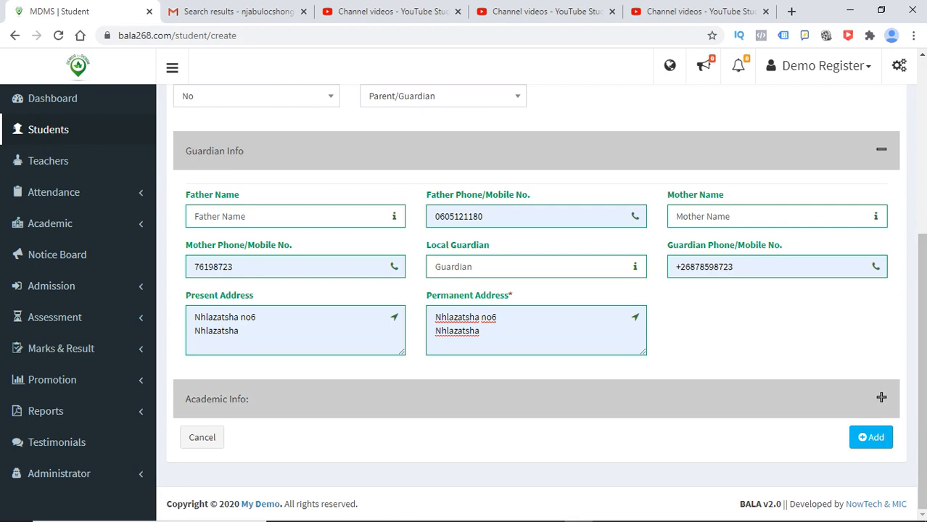
{"action": "left_click", "coordinate": [880, 398]}
- Set the Academic Year to 2022
{"action": "scroll", "coordinate": [921, 305], "scroll_direction": "down", "scroll_amount": 3}
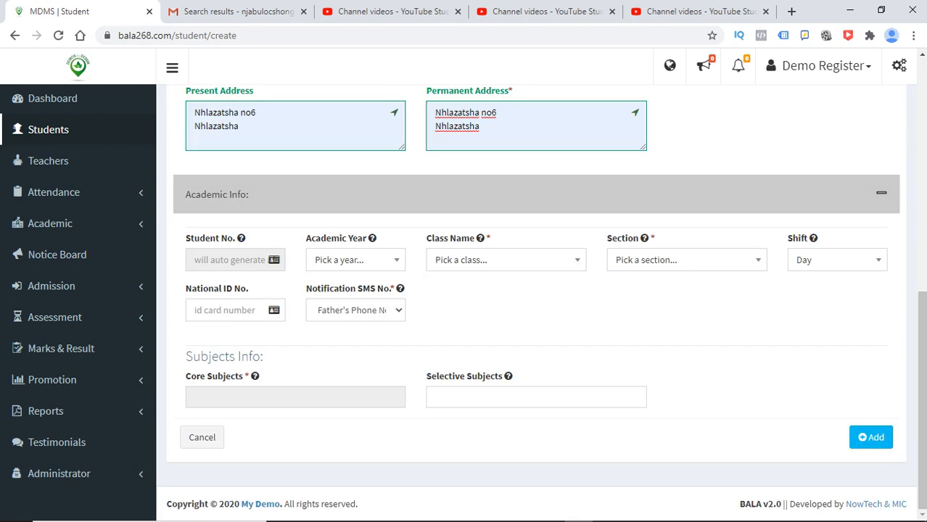
{"action": "left_click", "coordinate": [355, 262]}
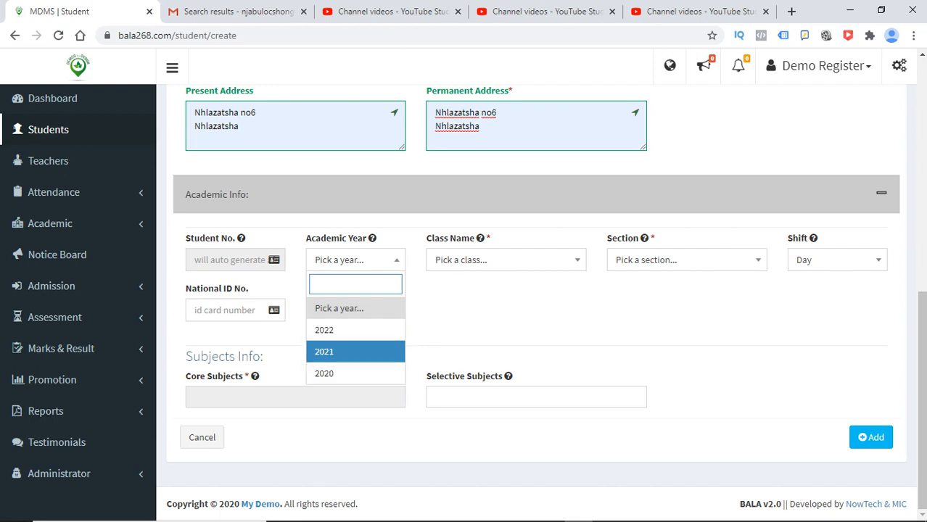
{"action": "left_click", "coordinate": [254, 352]}
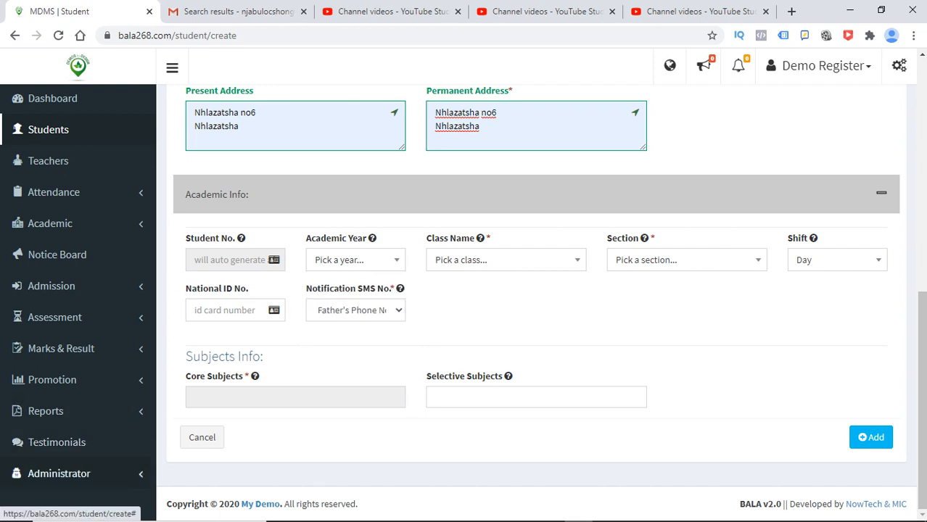
{"action": "left_click", "coordinate": [58, 474]}
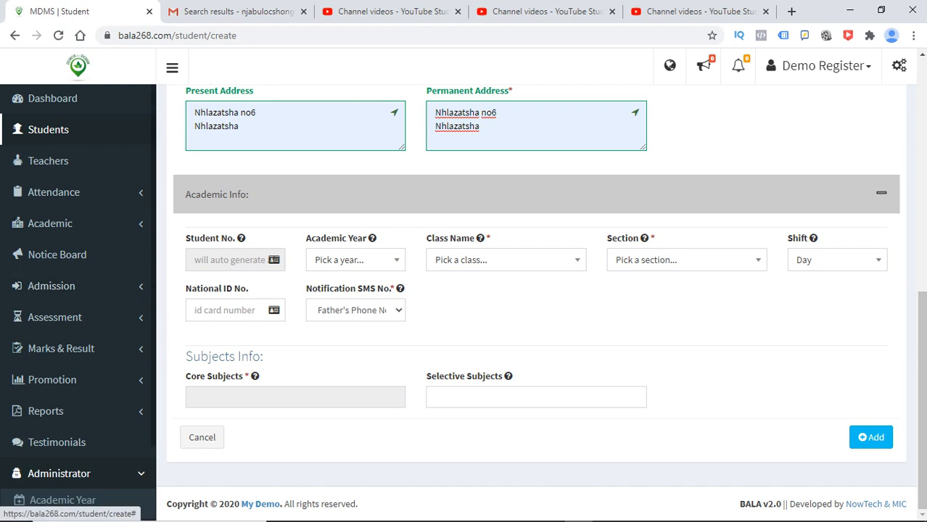
{"action": "scroll", "coordinate": [62, 468], "scroll_direction": "down", "scroll_amount": 1}
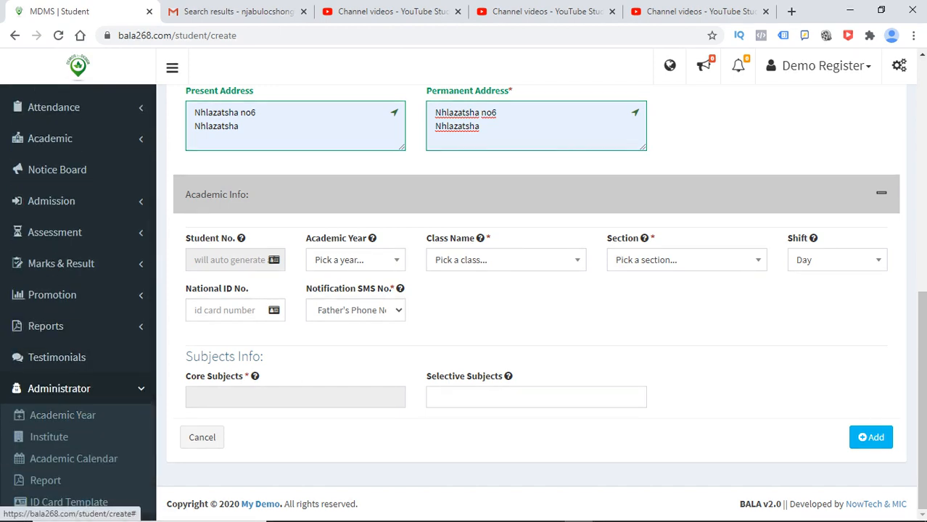
{"action": "left_click", "coordinate": [354, 260]}
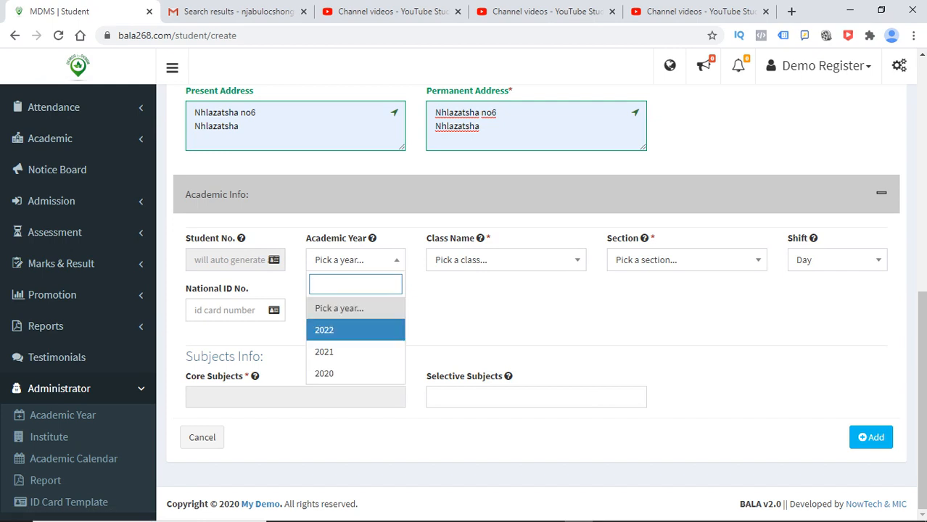
{"action": "left_click", "coordinate": [341, 330]}
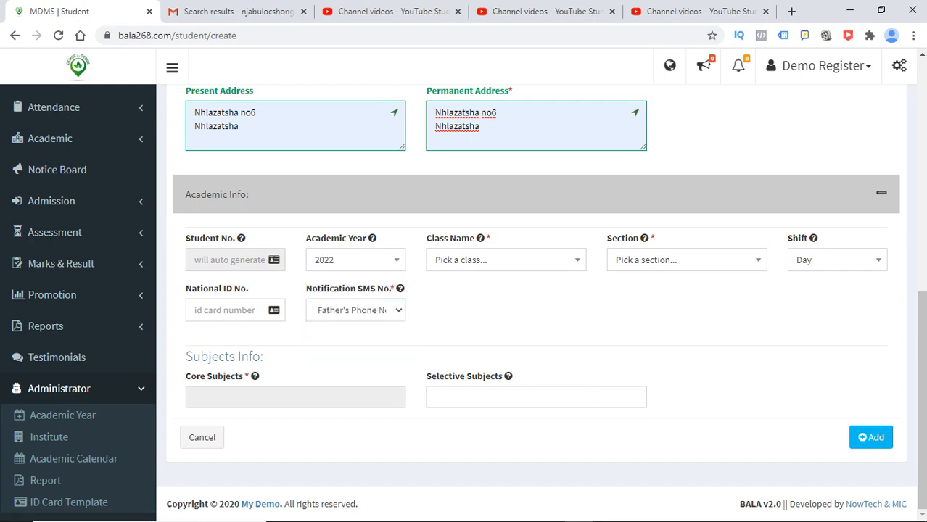
- Pick Grade 5 under Class Name and find the Section list still empty
{"action": "left_click", "coordinate": [505, 260]}
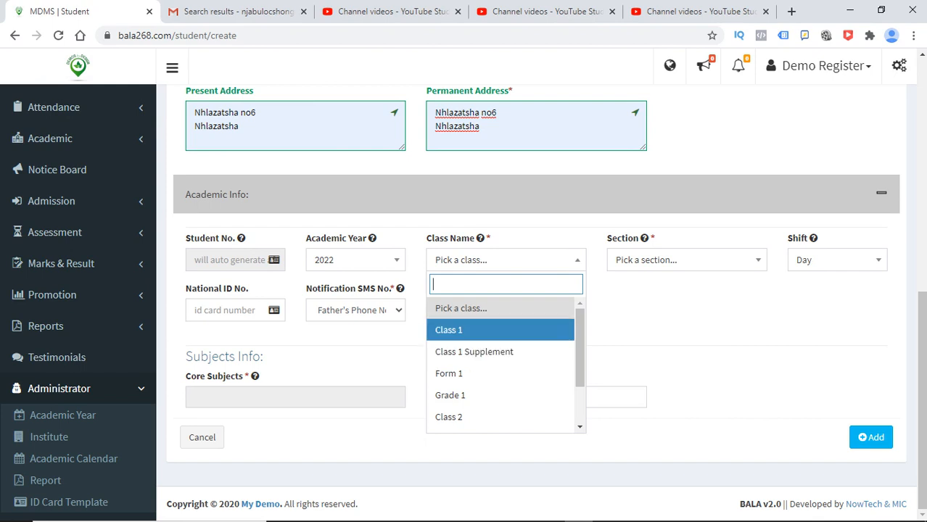
{"action": "left_click_drag", "start_coordinate": [579, 348], "coordinate": [580, 361]}
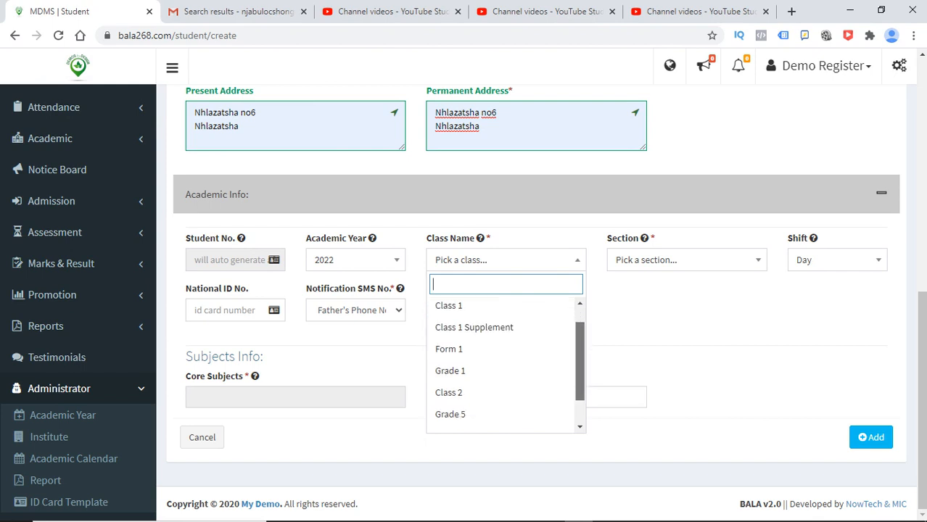
{"action": "scroll", "coordinate": [479, 363], "scroll_direction": "down", "scroll_amount": 1}
{"action": "left_click", "coordinate": [450, 379]}
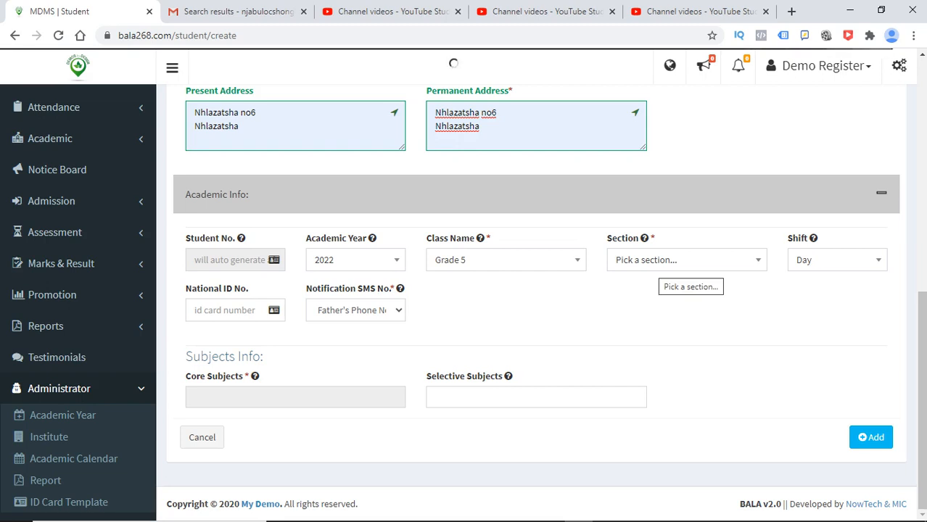
{"action": "left_click", "coordinate": [682, 260]}
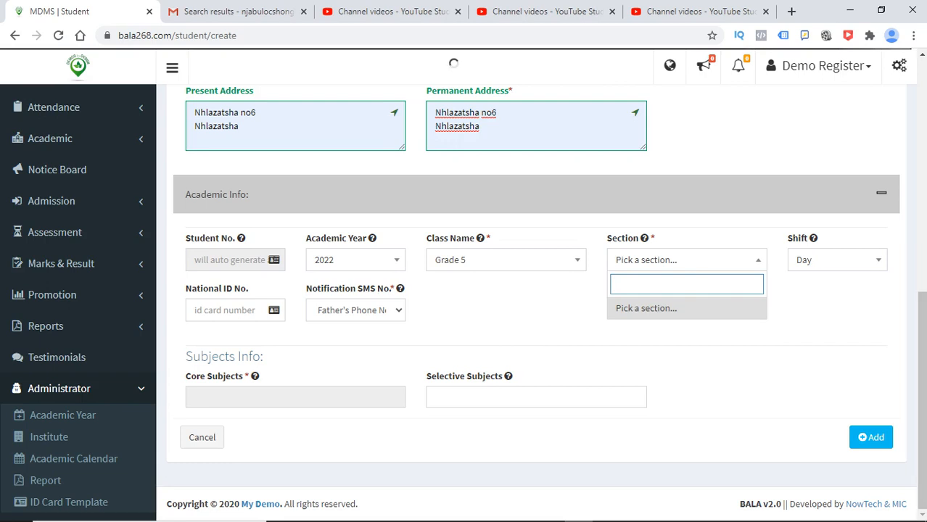
{"action": "left_click", "coordinate": [682, 260]}
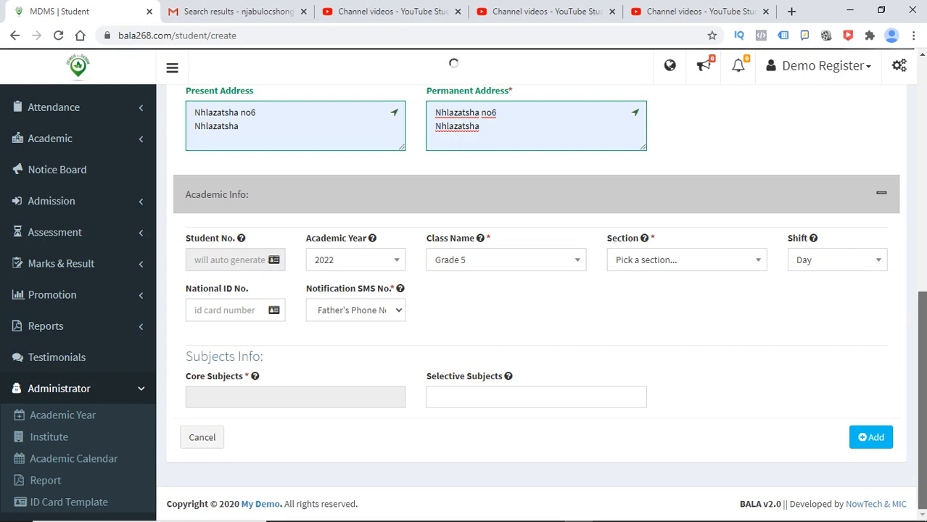
{"action": "scroll", "coordinate": [549, 302], "scroll_direction": "up", "scroll_amount": 2}
{"action": "scroll", "coordinate": [549, 302], "scroll_direction": "down", "scroll_amount": 2}
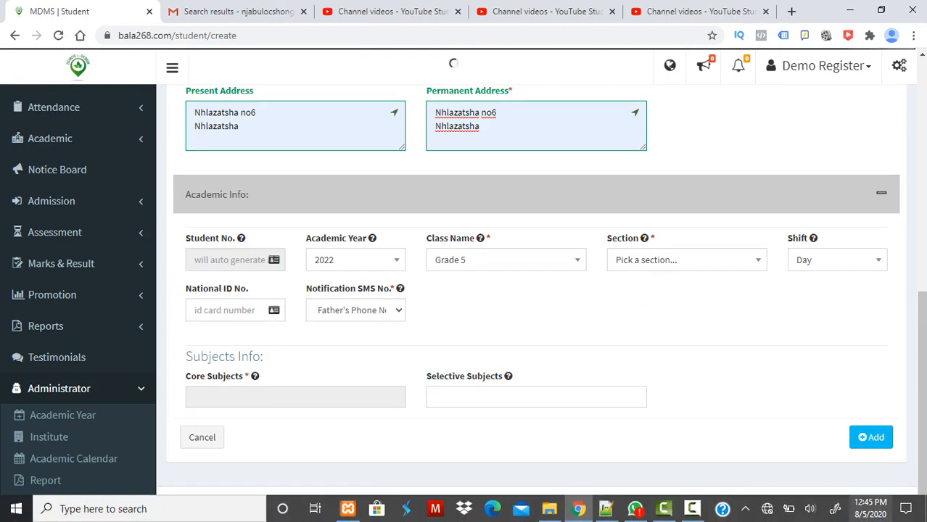
{"action": "mouse_move", "coordinate": [768, 509]}
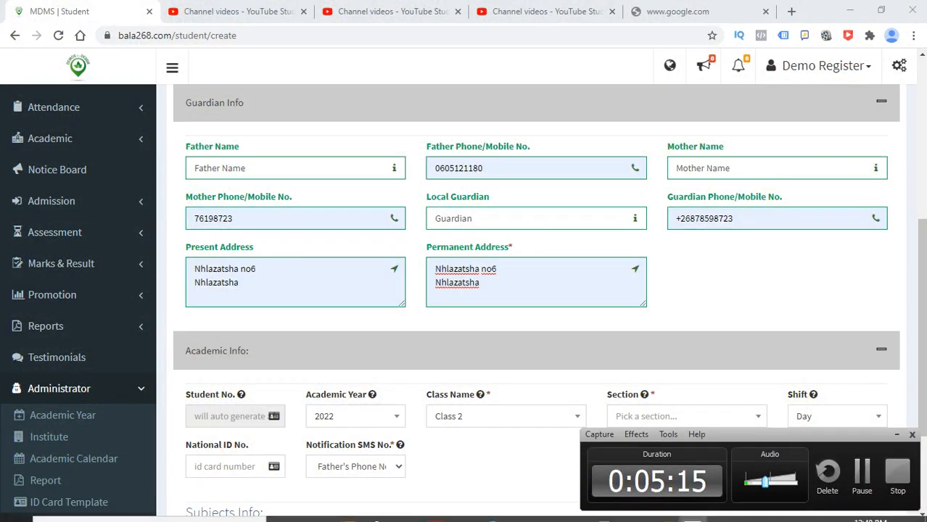
- Re-expand Academic Info and set the class name to Grade 5
{"action": "left_click", "coordinate": [881, 350]}
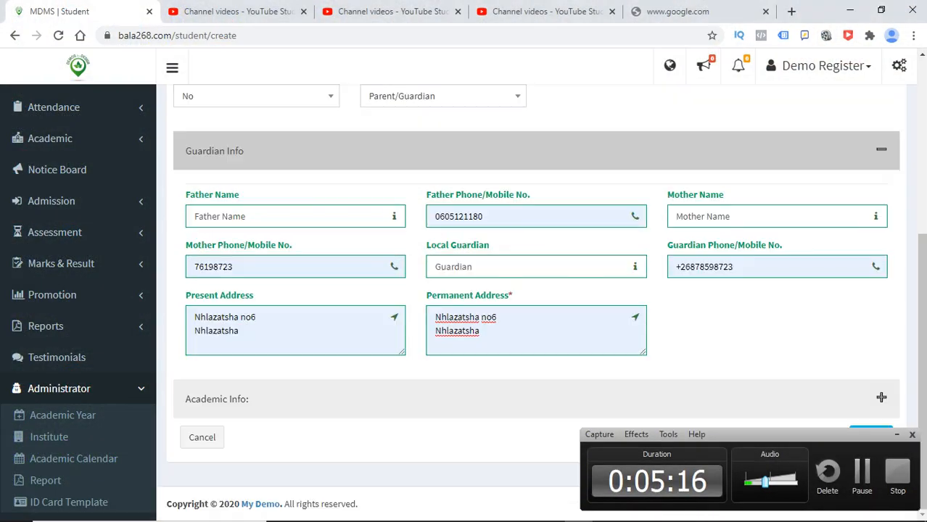
{"action": "left_click", "coordinate": [897, 435]}
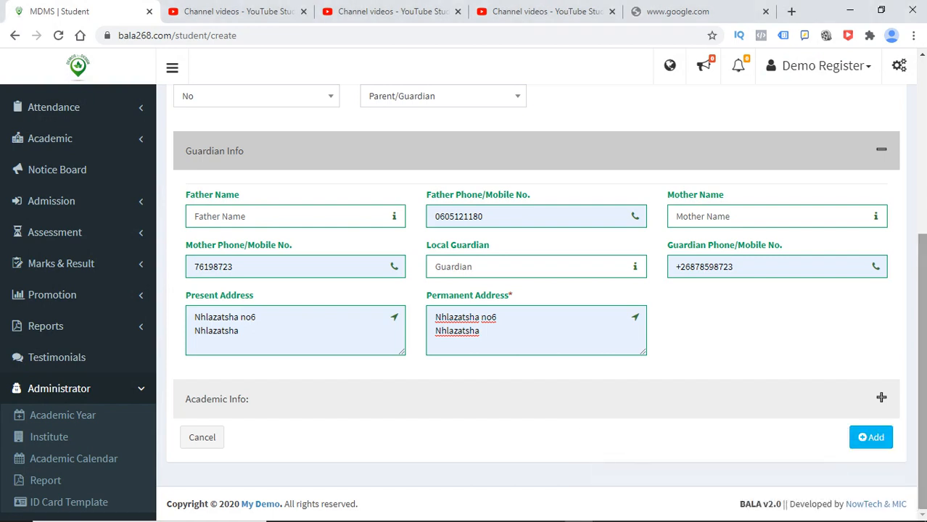
{"action": "left_click", "coordinate": [881, 398]}
{"action": "scroll", "coordinate": [506, 327], "scroll_direction": "down", "scroll_amount": 2}
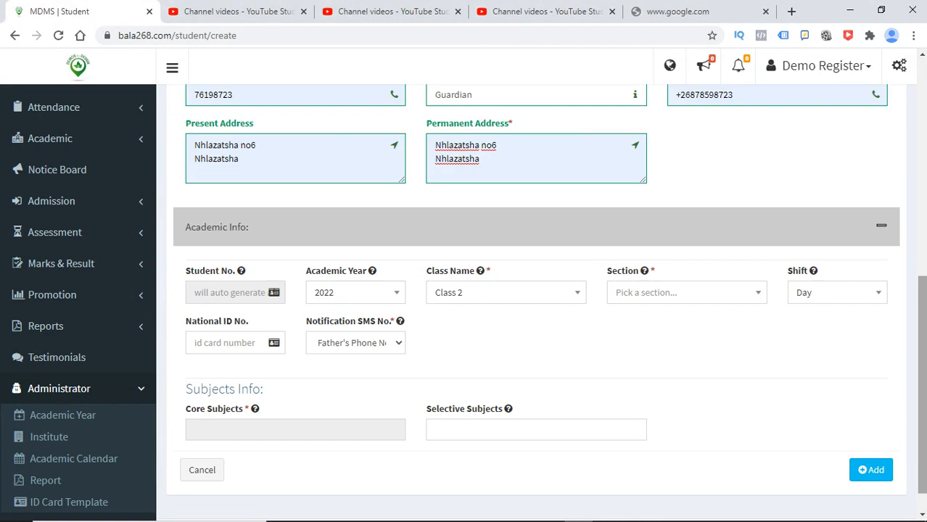
{"action": "left_click", "coordinate": [505, 292]}
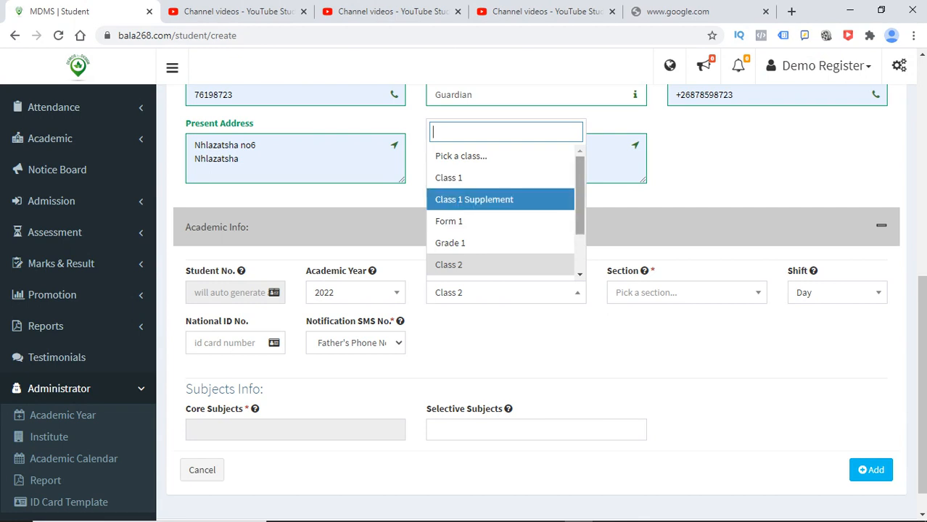
{"action": "scroll", "coordinate": [500, 226], "scroll_direction": "down", "scroll_amount": 2}
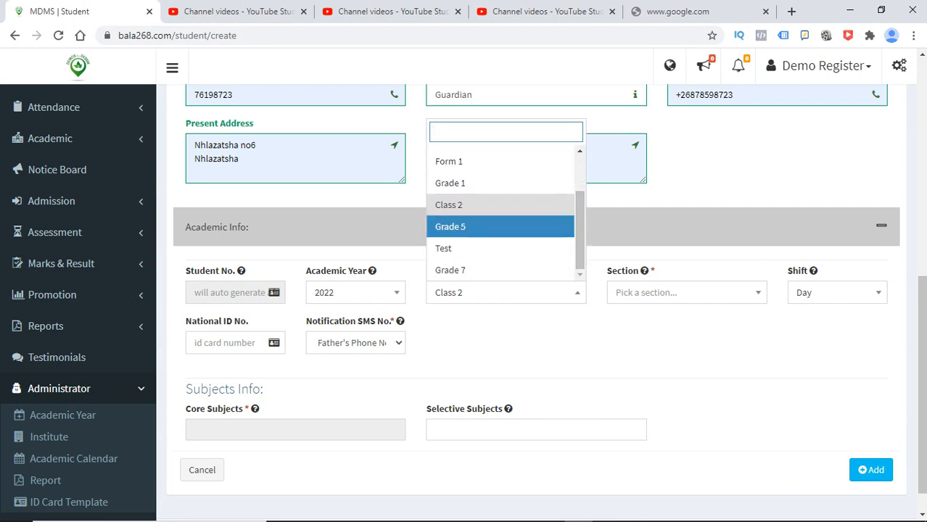
{"action": "left_click", "coordinate": [501, 226]}
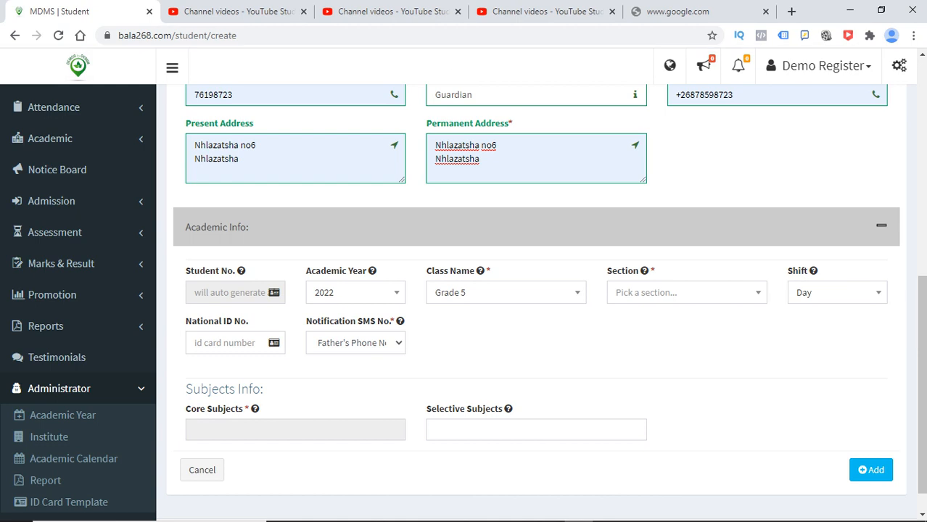
- Select section A for the student
{"action": "left_click", "coordinate": [687, 293]}
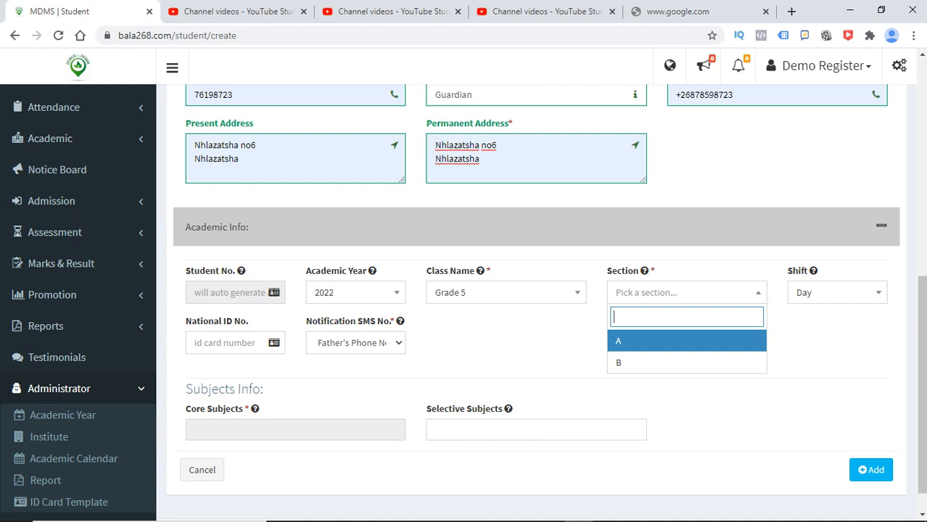
{"action": "key", "text": "Down"}
{"action": "key", "text": "Up"}
{"action": "key", "text": "Return"}
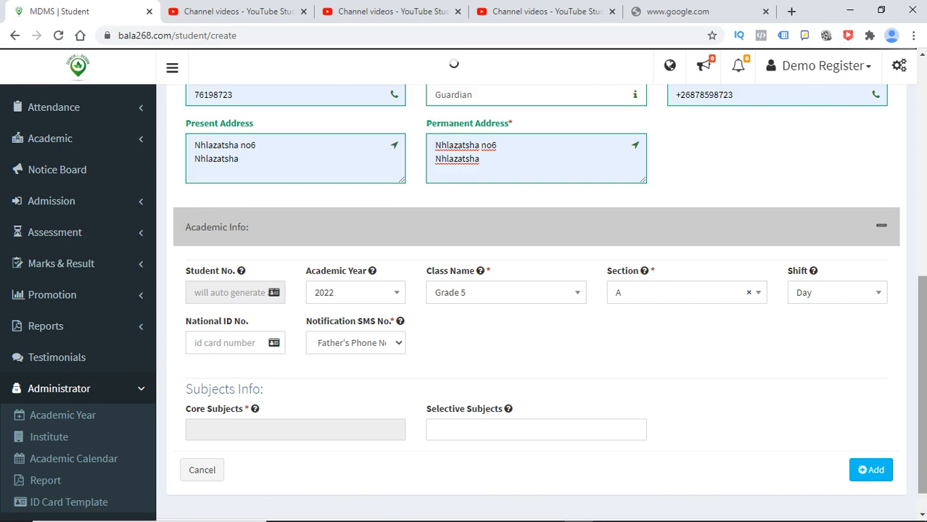
{"action": "scroll", "coordinate": [537, 290], "scroll_direction": "up", "scroll_amount": 6}
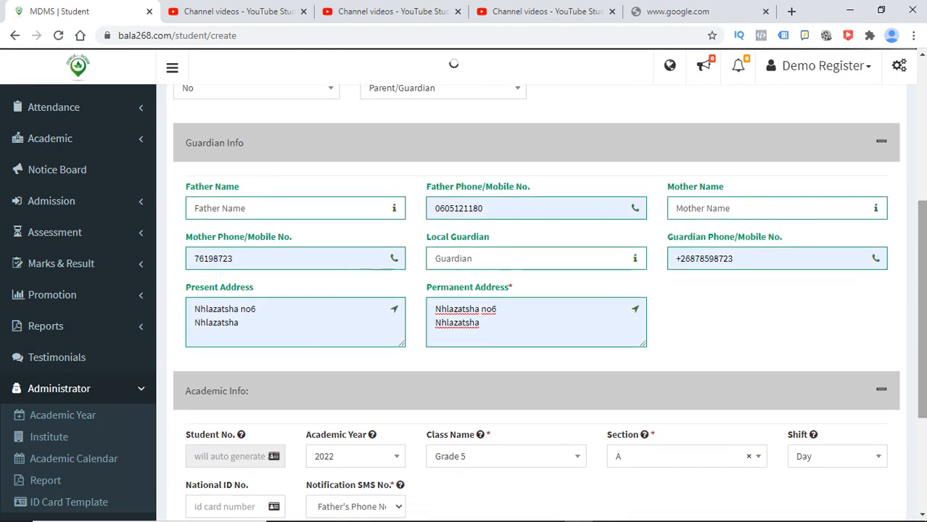
{"action": "scroll", "coordinate": [537, 290], "scroll_direction": "down", "scroll_amount": 6}
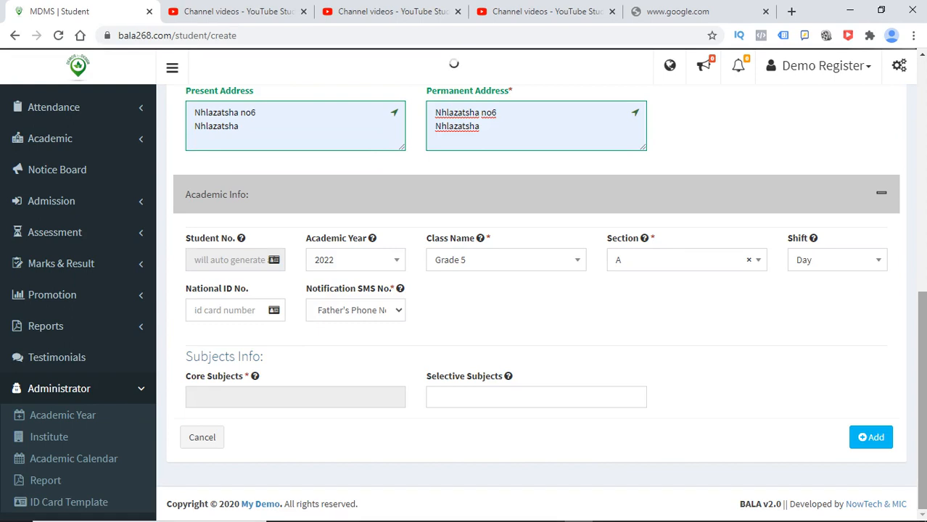
{"action": "mouse_move", "coordinate": [689, 517]}
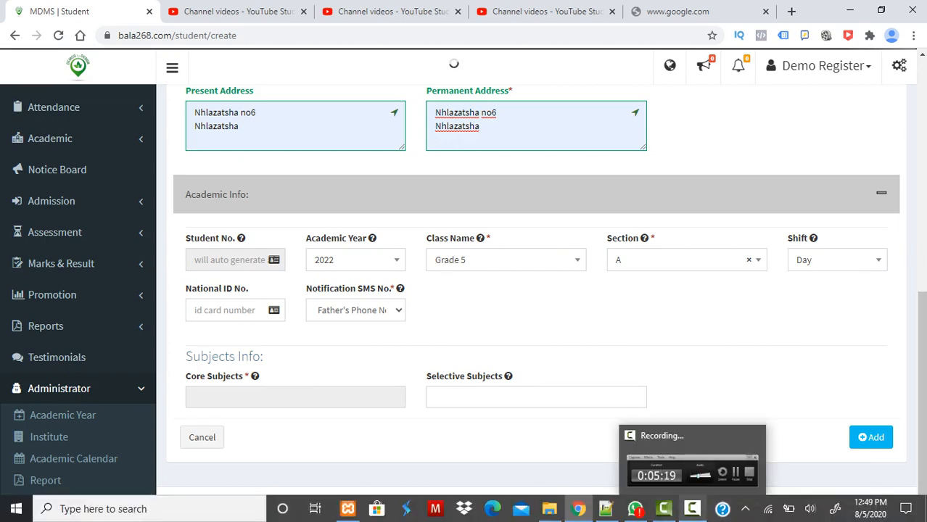
- Change the student's section to B
{"action": "left_click", "coordinate": [692, 508]}
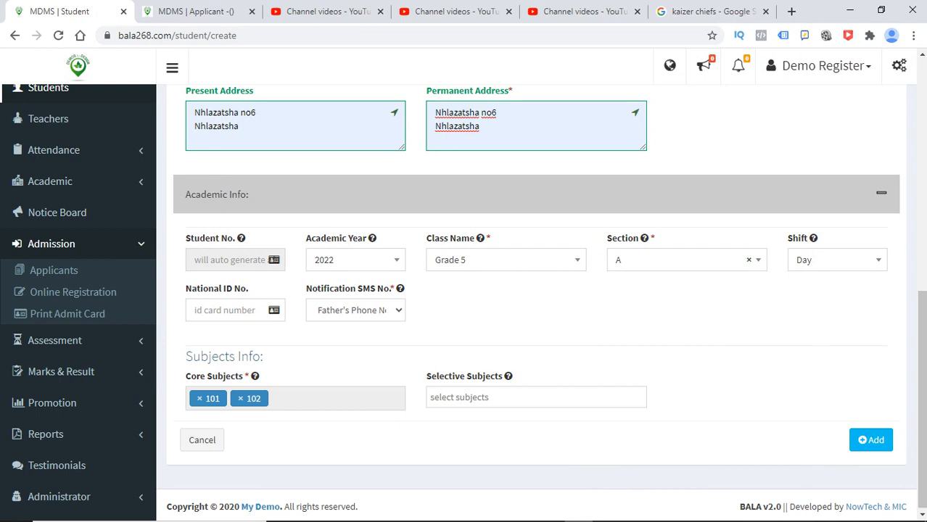
{"action": "left_click", "coordinate": [686, 259]}
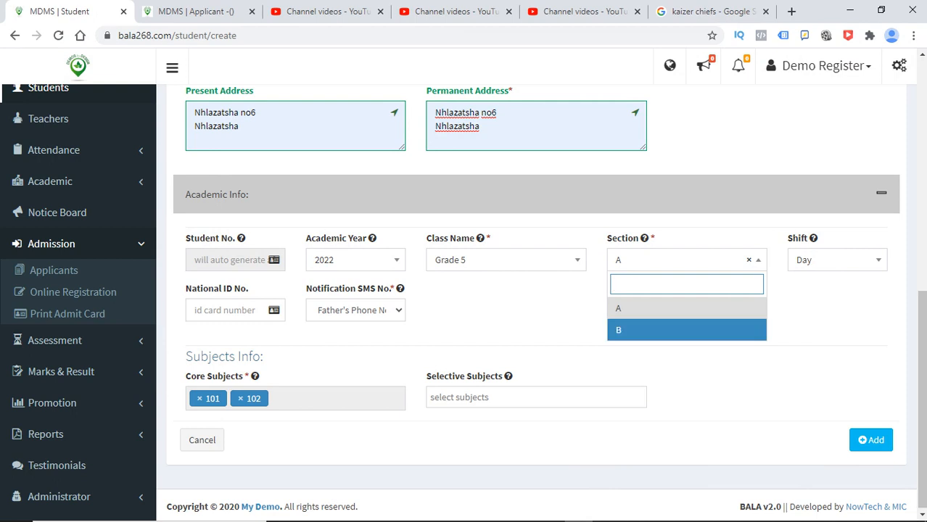
{"action": "key", "text": "Escape"}
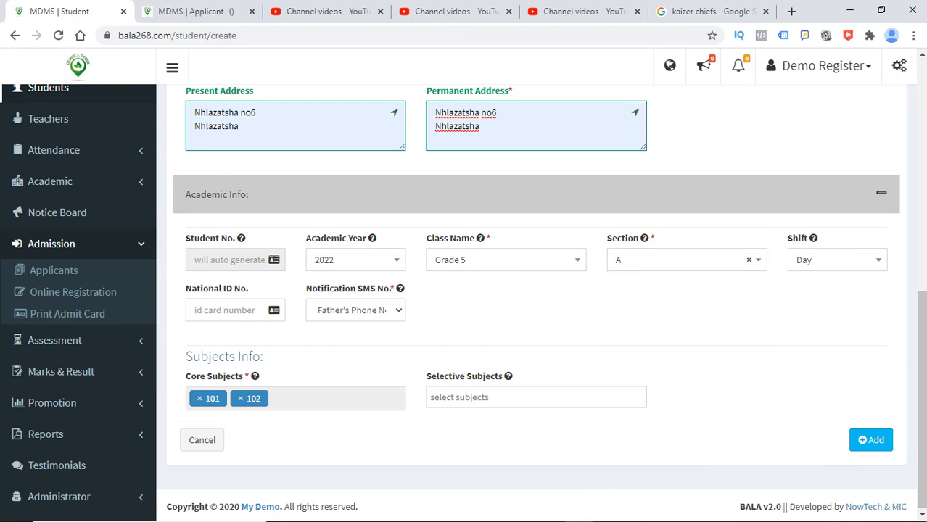
{"action": "left_click", "coordinate": [686, 259]}
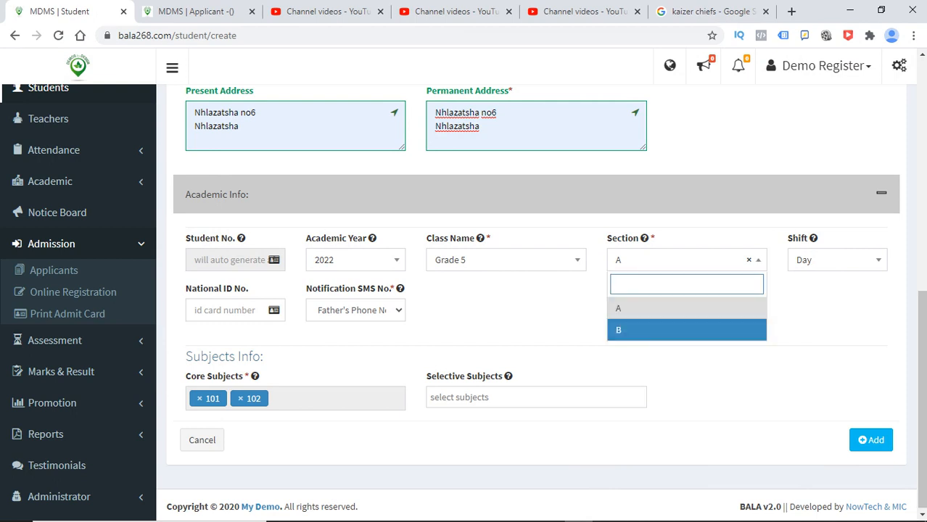
{"action": "left_click", "coordinate": [686, 329]}
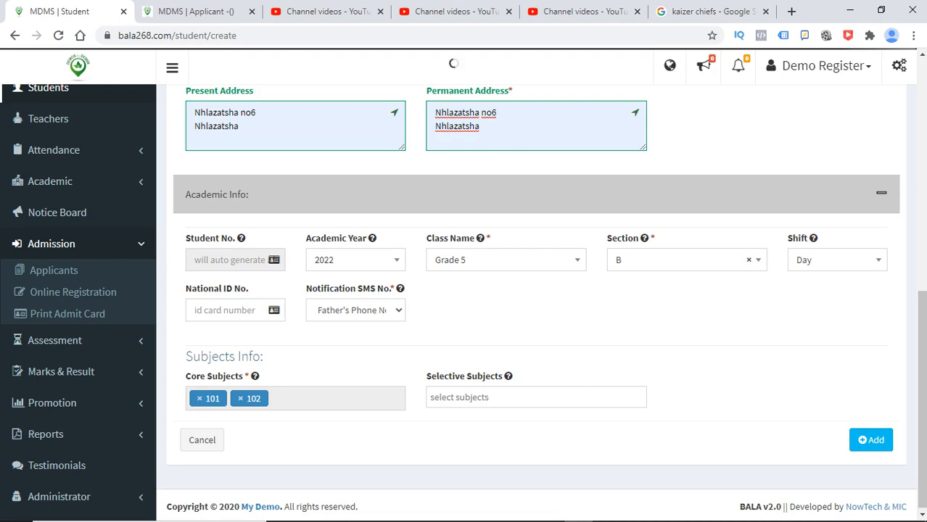
- Review the form down to core subjects 101 and 102, then submit the record
{"action": "left_click_drag", "start_coordinate": [503, 376], "coordinate": [426, 377]}
{"action": "left_click", "coordinate": [426, 376]}
{"action": "mouse_move", "coordinate": [922, 385]}
{"action": "left_mouse_down"}
{"action": "mouse_move", "coordinate": [922, 153]}
{"action": "mouse_move", "coordinate": [922, 388]}
{"action": "left_mouse_up"}
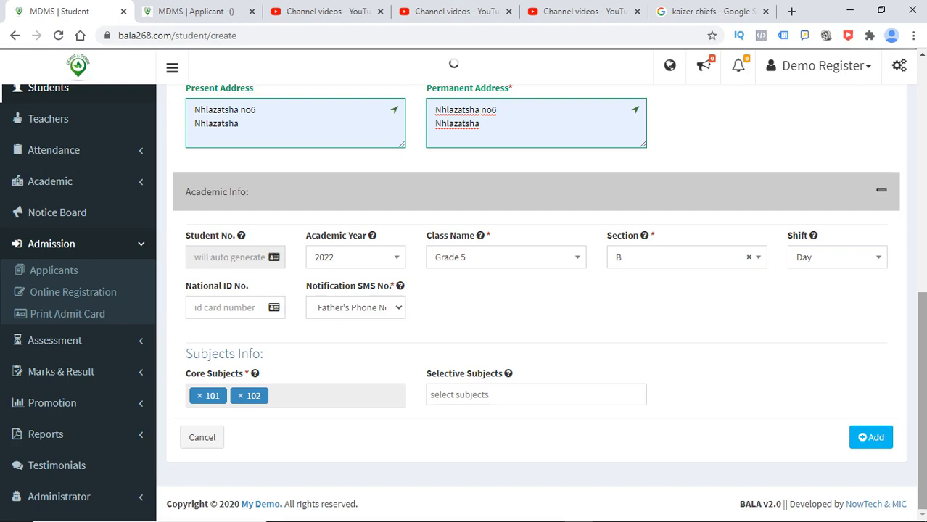
{"action": "mouse_move", "coordinate": [922, 388]}
{"action": "left_mouse_down"}
{"action": "mouse_move", "coordinate": [922, 159]}
{"action": "mouse_move", "coordinate": [922, 388]}
{"action": "left_mouse_up"}
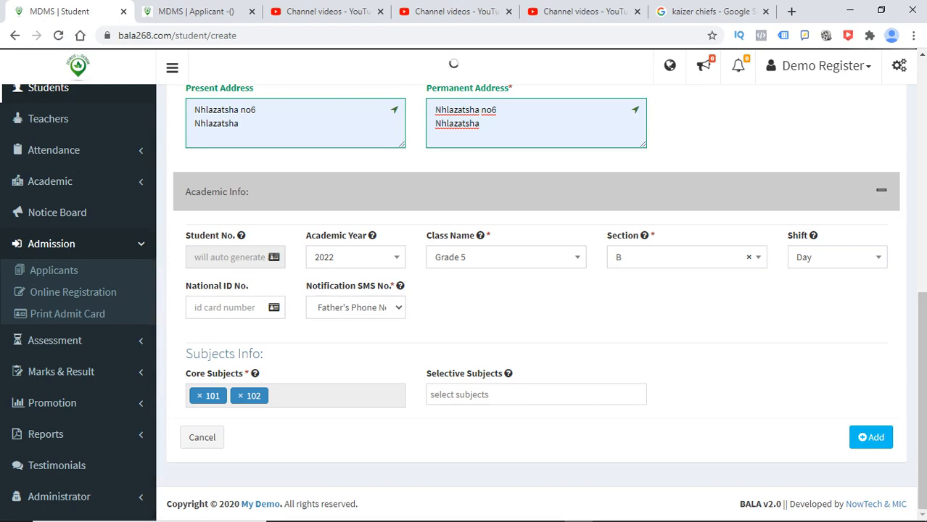
{"action": "scroll", "coordinate": [537, 290], "scroll_direction": "up", "scroll_amount": 2}
{"action": "scroll", "coordinate": [536, 290], "scroll_direction": "down", "scroll_amount": 2}
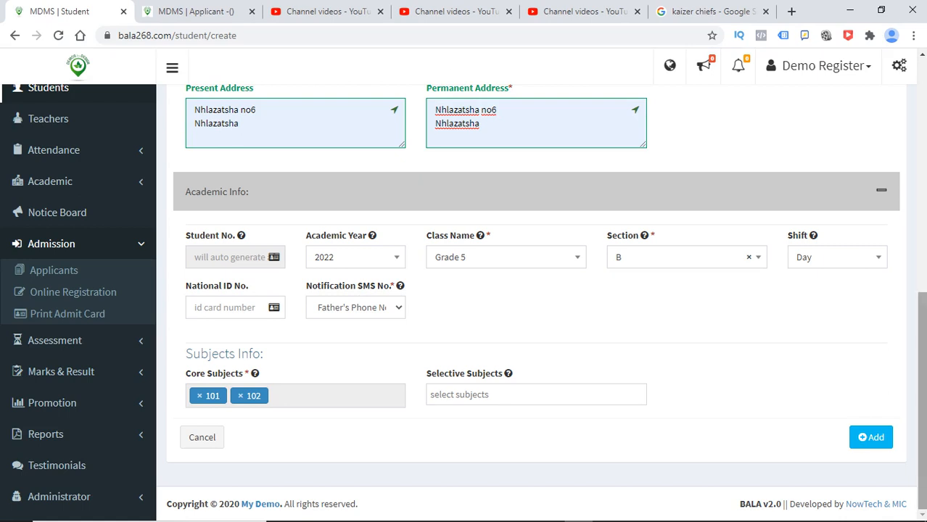
{"action": "left_click", "coordinate": [871, 438]}
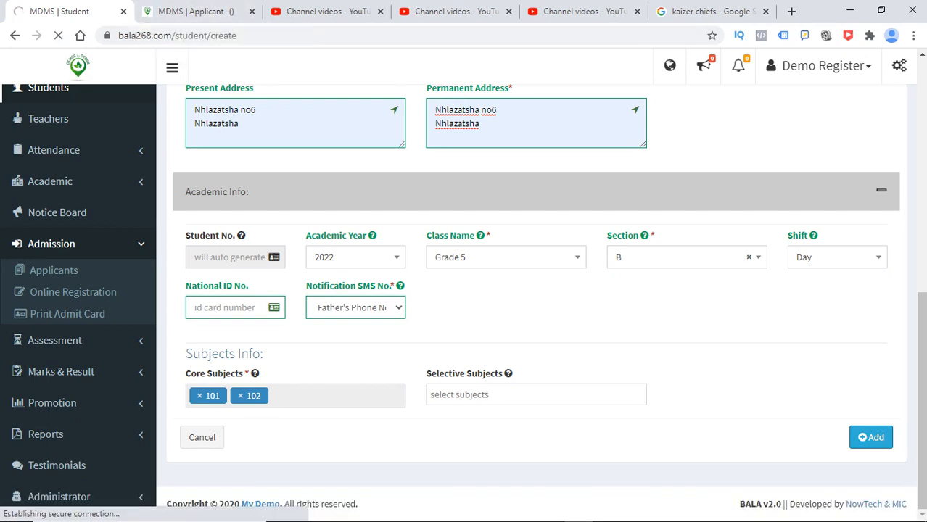
- Reload and close the Applicant list tab, then go back to the student form tab
{"action": "left_click", "coordinate": [195, 11]}
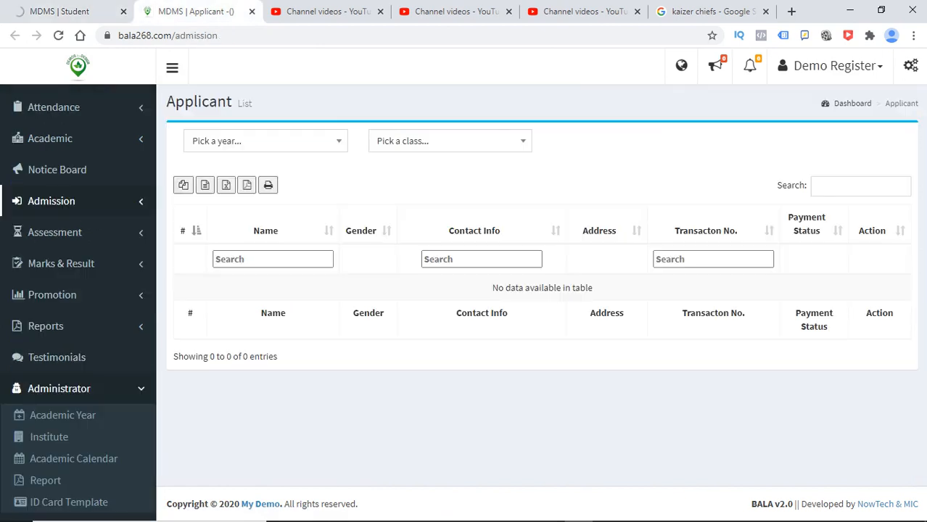
{"action": "key", "text": "F5"}
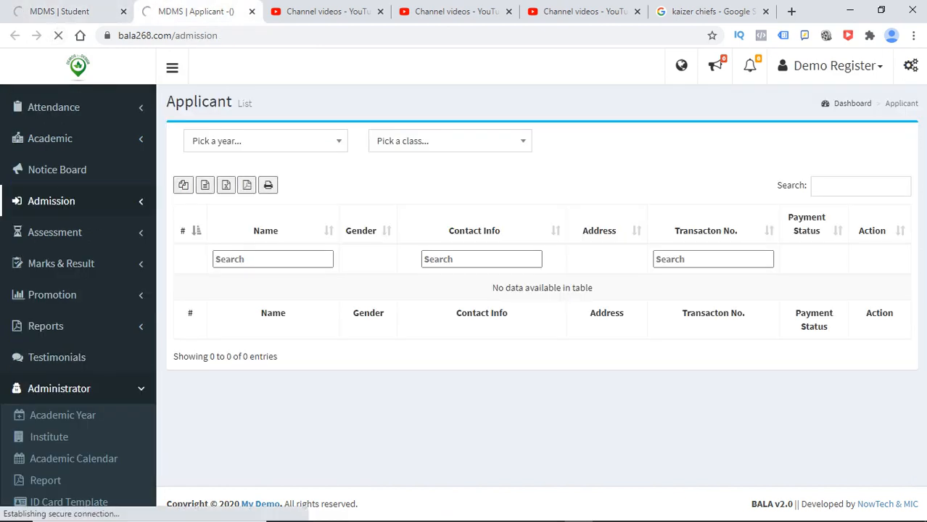
{"action": "left_click", "coordinate": [252, 12]}
{"action": "left_click", "coordinate": [70, 12]}
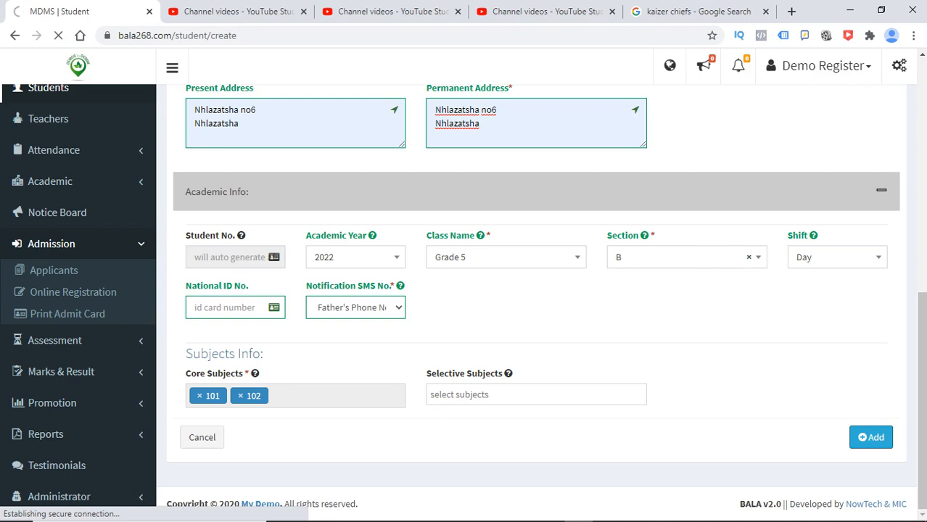
- Once the previous submission finishes, scroll to the top of the blank form and select the Name field
{"action": "mouse_move", "coordinate": [692, 520]}
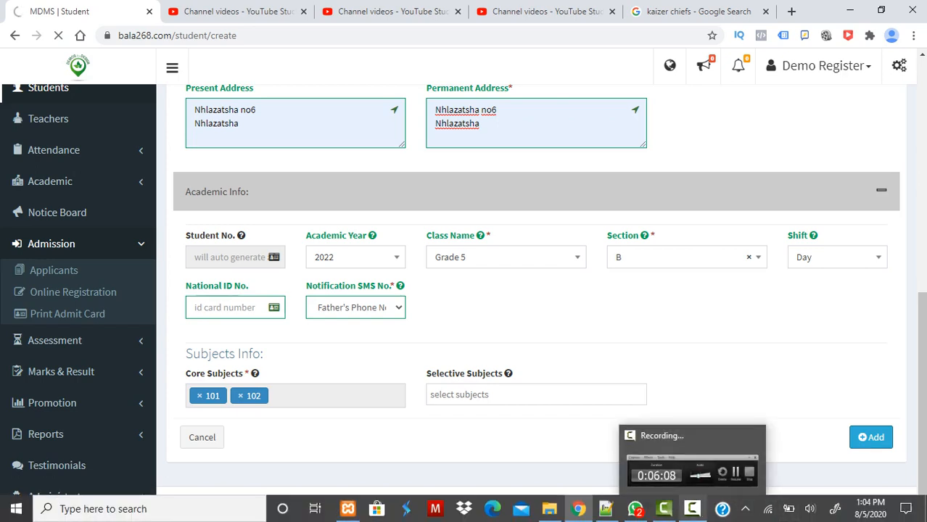
{"action": "left_click", "coordinate": [692, 464]}
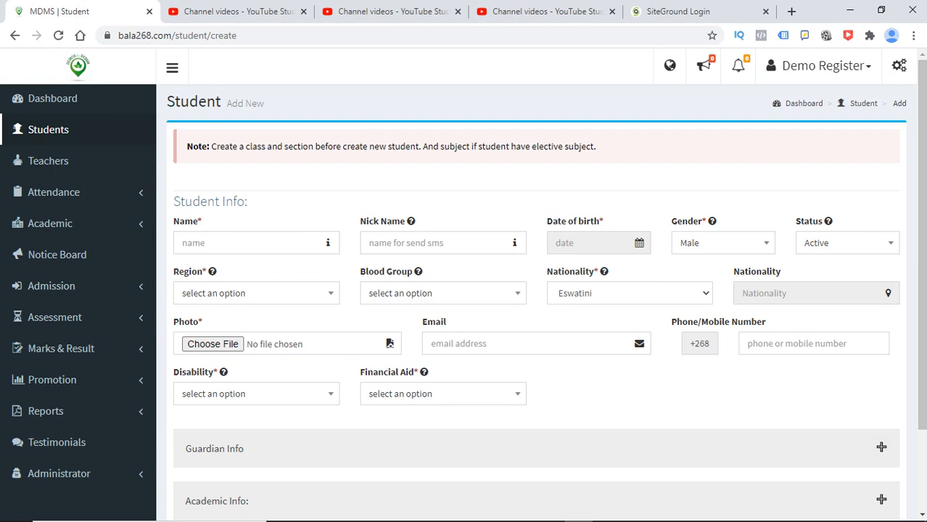
{"action": "left_click_drag", "start_coordinate": [922, 245], "coordinate": [922, 274]}
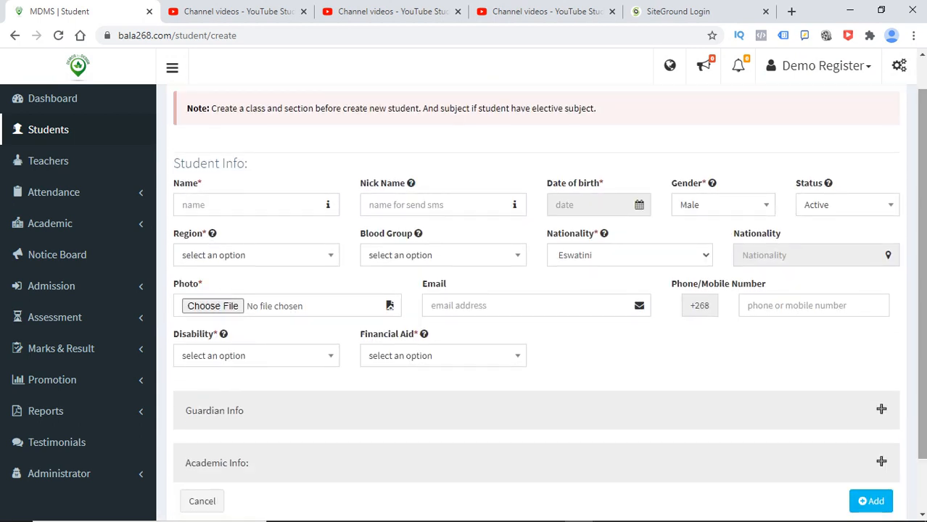
{"action": "left_click", "coordinate": [250, 206]}
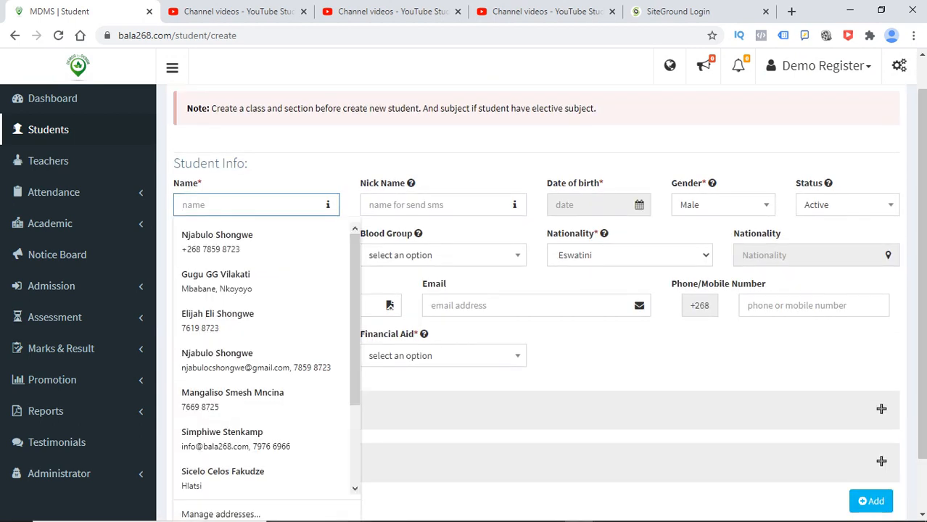
{"action": "key", "text": "Down"}
{"action": "key", "text": "Down"}
{"action": "key", "text": "Return"}
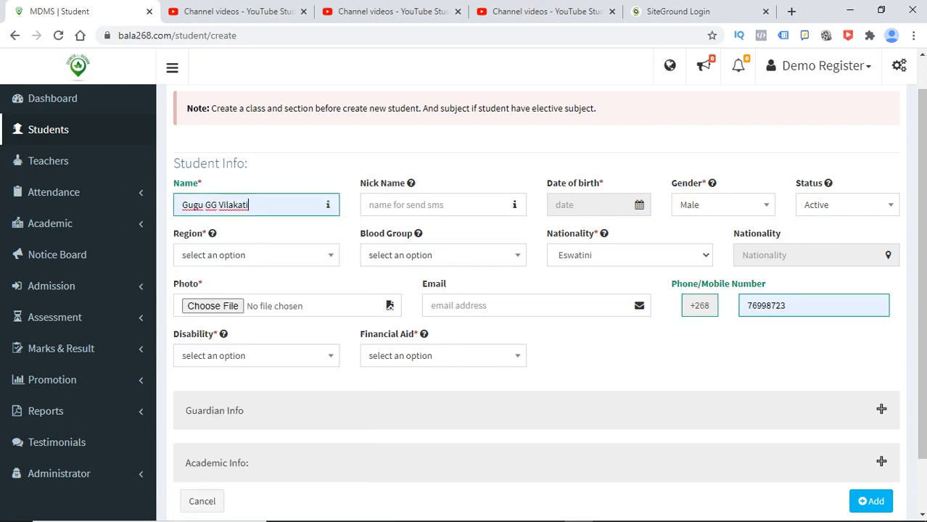
{"action": "left_click", "coordinate": [587, 205]}
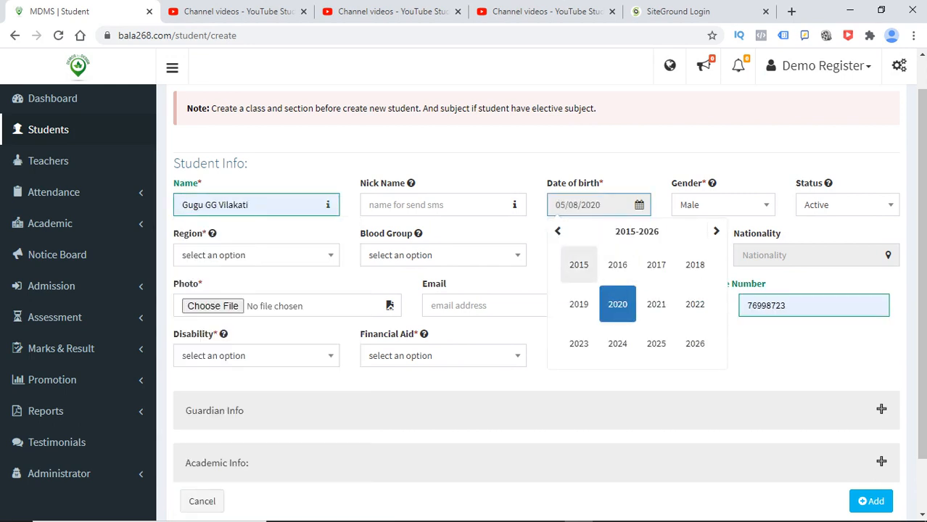
{"action": "left_click", "coordinate": [579, 264]}
{"action": "left_click", "coordinate": [579, 265]}
{"action": "left_click", "coordinate": [613, 290]}
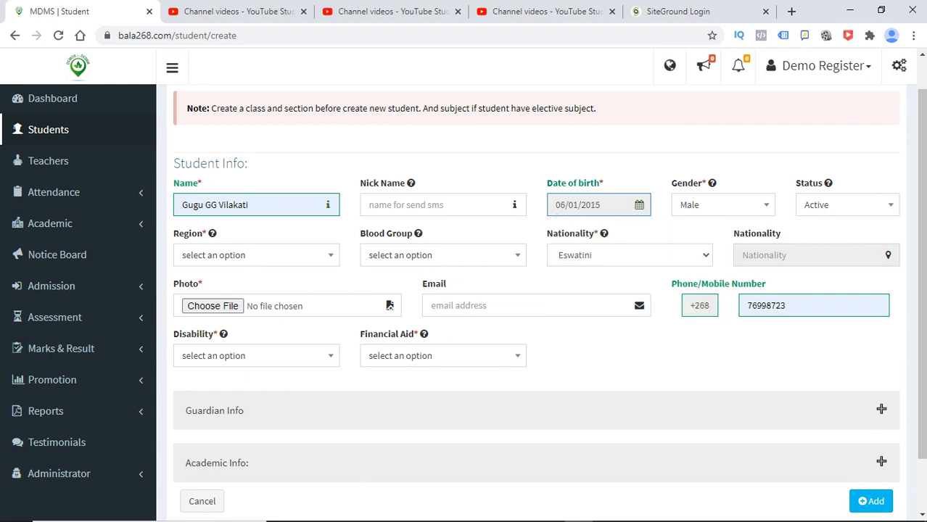
{"action": "left_click", "coordinate": [723, 205]}
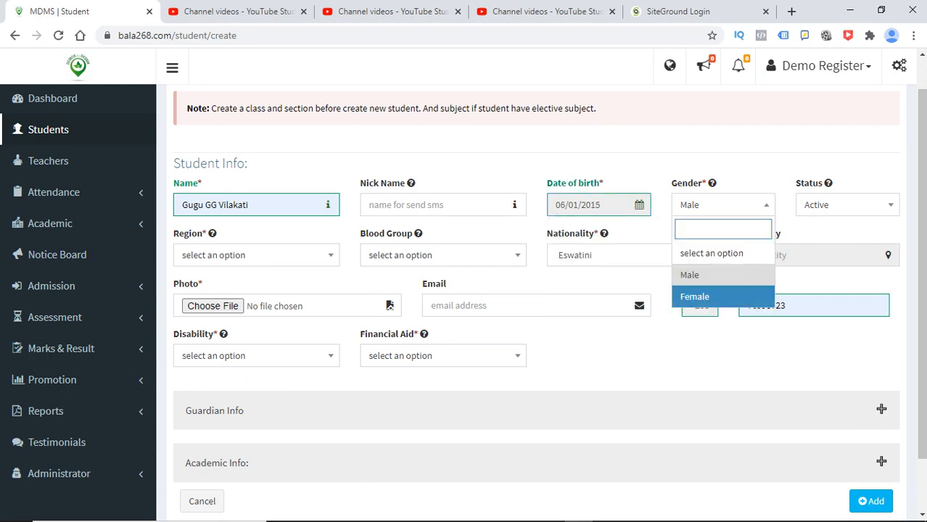
{"action": "left_click", "coordinate": [695, 297]}
{"action": "left_click", "coordinate": [256, 255]}
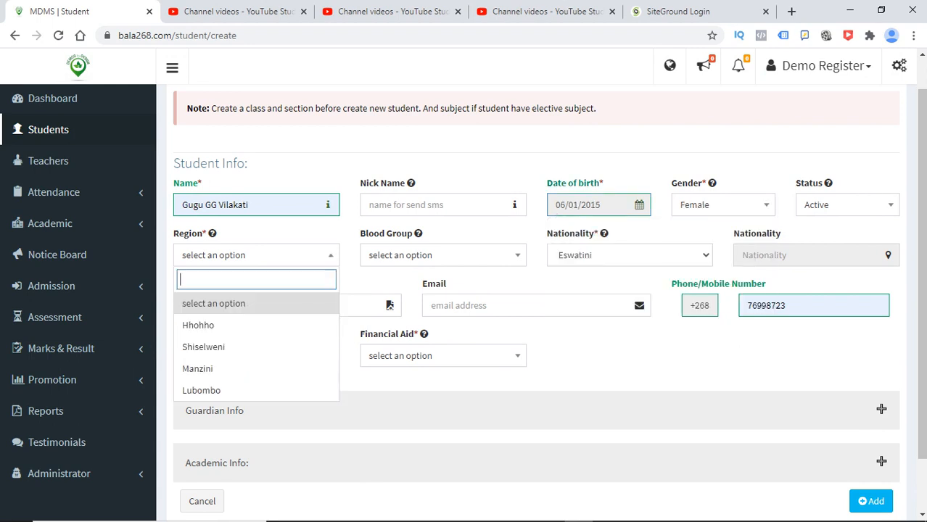
{"action": "left_click", "coordinate": [207, 344]}
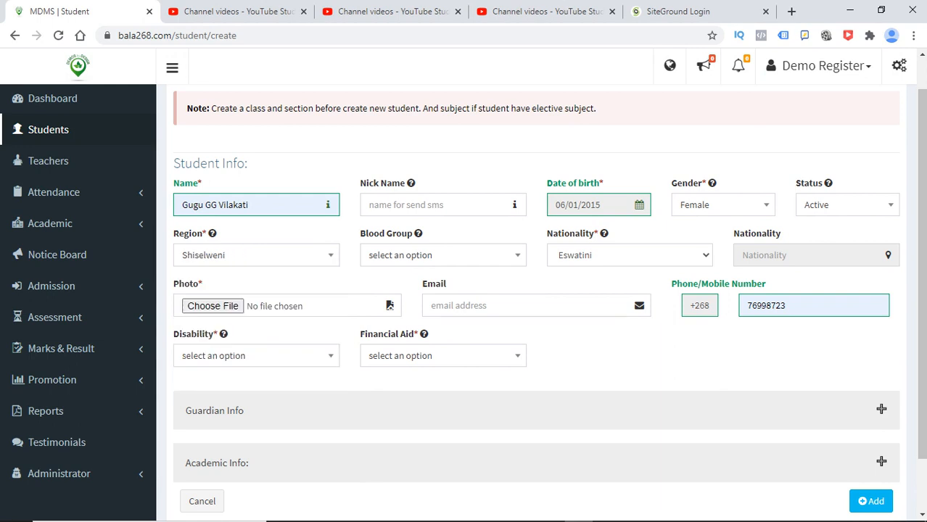
- Enter the student's e-mail address from the suggested contact e-mail
{"action": "left_click", "coordinate": [535, 306]}
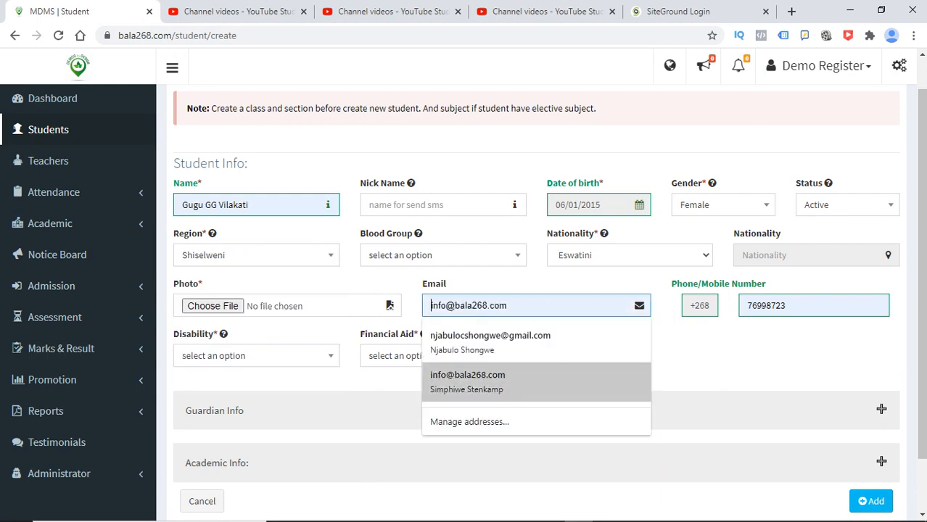
{"action": "left_click", "coordinate": [478, 381]}
{"action": "type", "text": "jfgjfgh"}
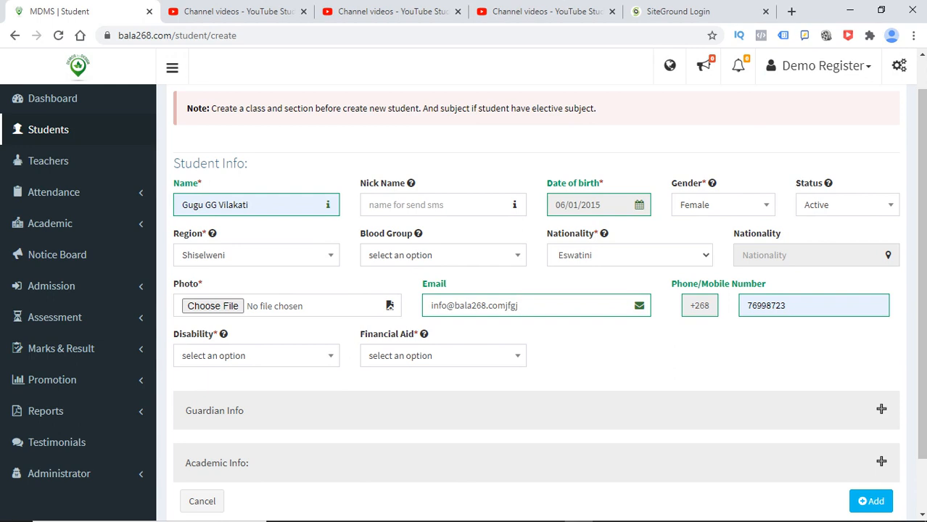
{"action": "key", "text": "ctrl+shift+Left"}
{"action": "key", "text": "ctrl+shift+Left"}
{"action": "key", "text": "ctrl+shift+Left"}
{"action": "key", "text": "ctrl+shift+Left"}
{"action": "left_click", "coordinate": [432, 306]}
{"action": "left_click_drag", "start_coordinate": [921, 275], "coordinate": [921, 328]}
- Set Disability to No and Financial Aid to Government, then expand Guardian Info
{"action": "left_click", "coordinate": [256, 292]}
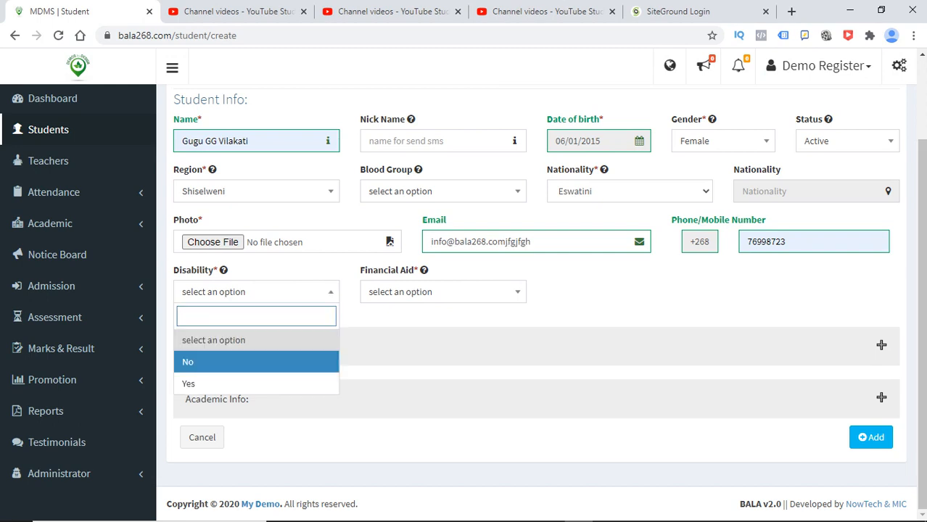
{"action": "left_click", "coordinate": [197, 360]}
{"action": "left_click", "coordinate": [442, 292]}
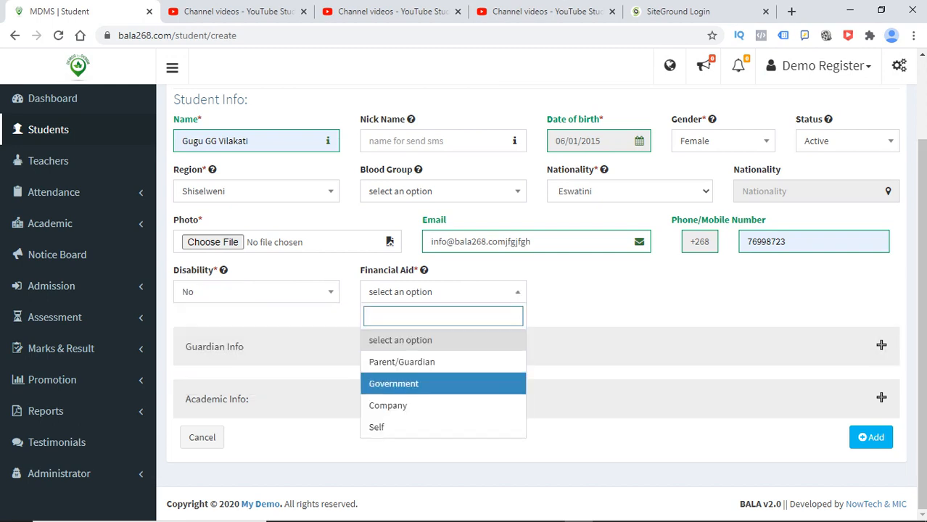
{"action": "left_click", "coordinate": [393, 383]}
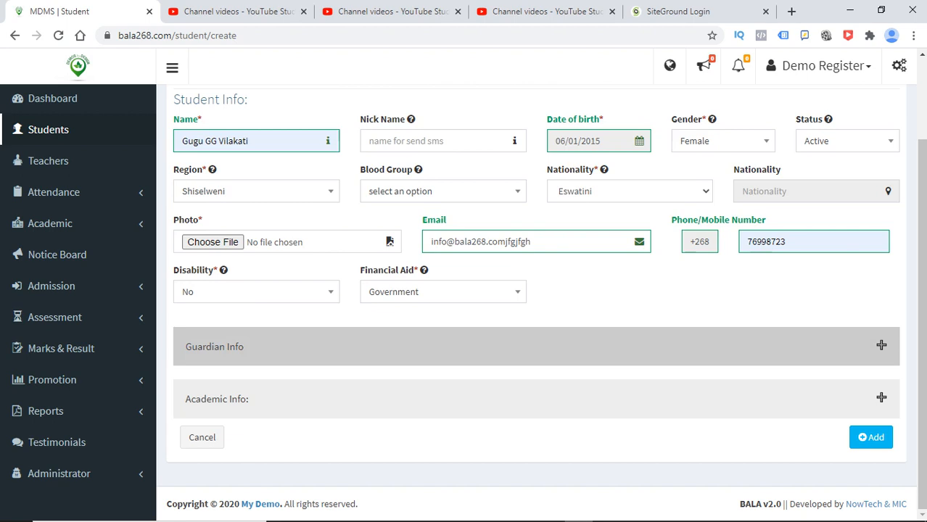
{"action": "left_click", "coordinate": [536, 347]}
- Fill both addresses from a saved suggestion and enter the guardian's phone number
{"action": "left_click", "coordinate": [508, 326]}
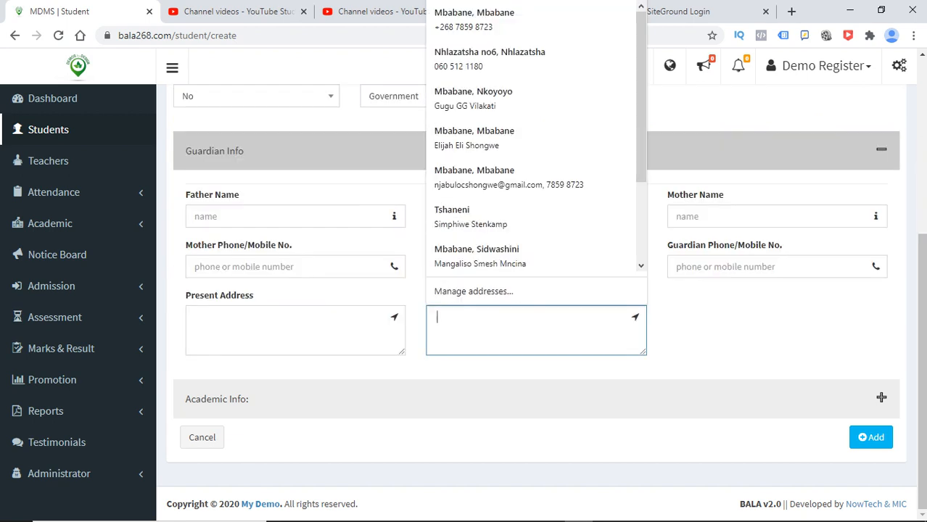
{"action": "left_click", "coordinate": [484, 98]}
{"action": "left_click", "coordinate": [754, 267]}
{"action": "type", "text": "846534654"}
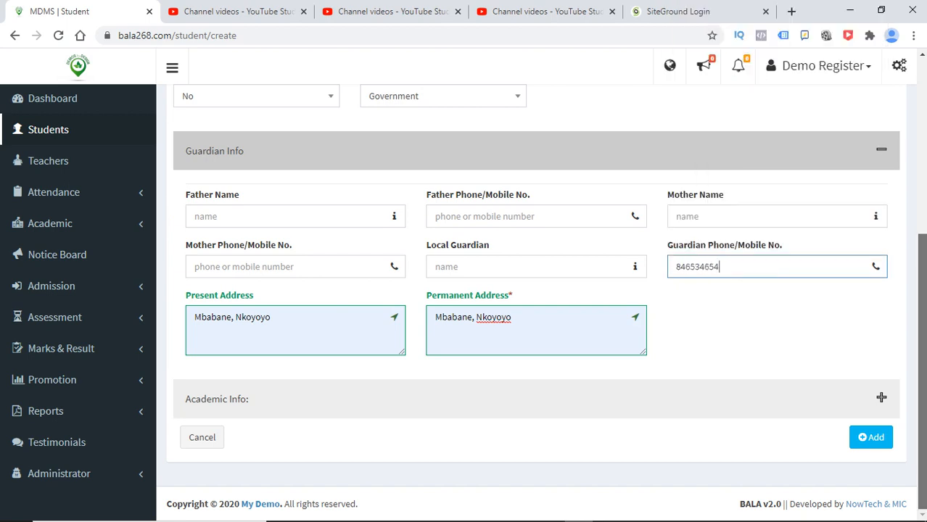
- Replace the student e-mail with an autofill suggestion and expand Academic Info
{"action": "scroll", "coordinate": [390, 343], "scroll_direction": "up", "scroll_amount": 4}
{"action": "key", "text": "ctrl+a"}
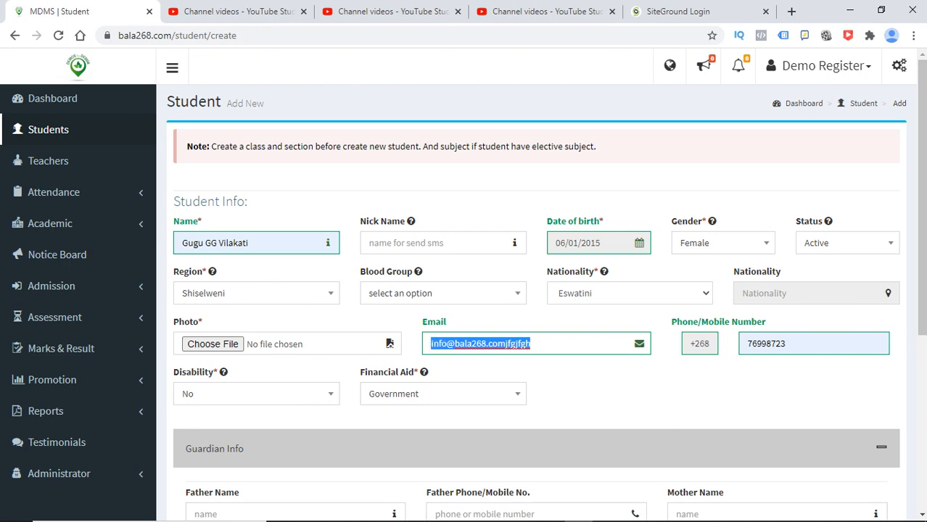
{"action": "type", "text": "n"}
{"action": "key", "text": "Down"}
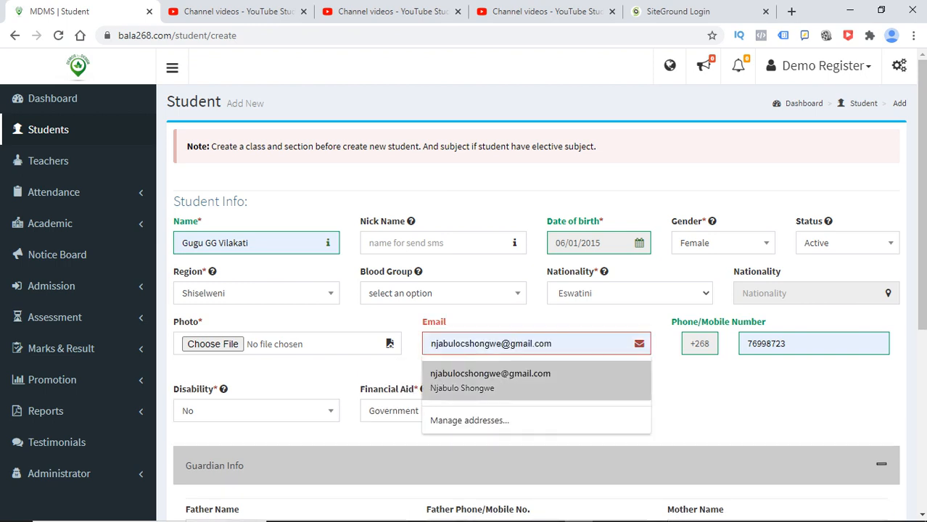
{"action": "key", "text": "Return"}
{"action": "scroll", "coordinate": [546, 291], "scroll_direction": "down", "scroll_amount": 1}
{"action": "scroll", "coordinate": [389, 317], "scroll_direction": "down", "scroll_amount": 4}
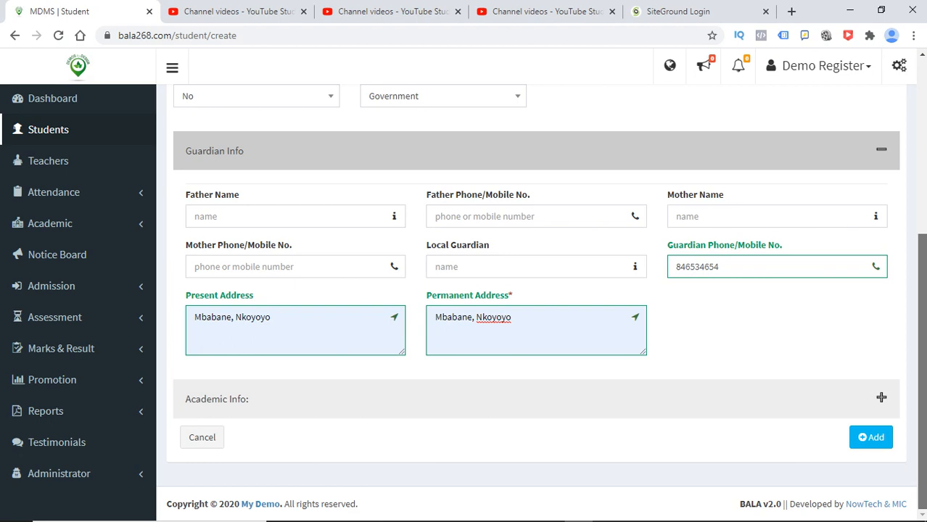
{"action": "left_click", "coordinate": [881, 398]}
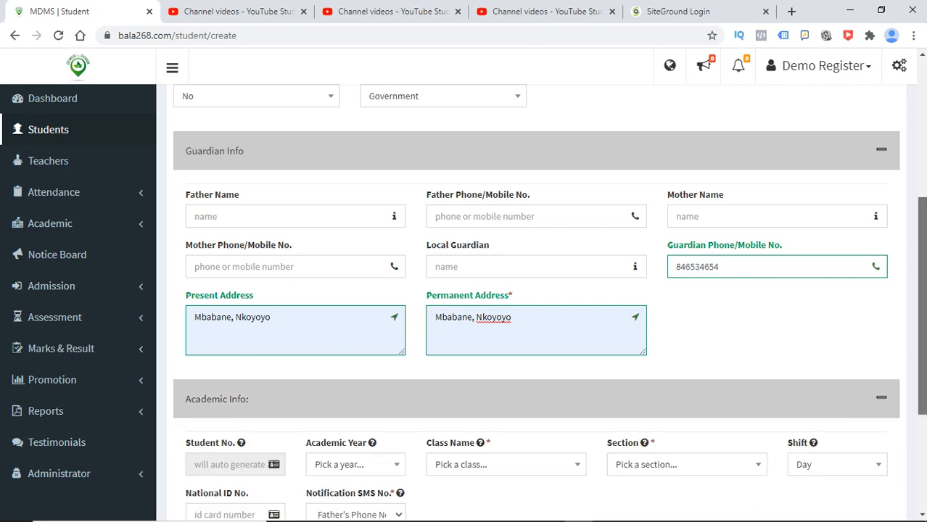
- Set academic year 2022, class Grade 5 and section A
{"action": "left_click_drag", "start_coordinate": [922, 363], "coordinate": [922, 458]}
{"action": "left_click", "coordinate": [356, 260]}
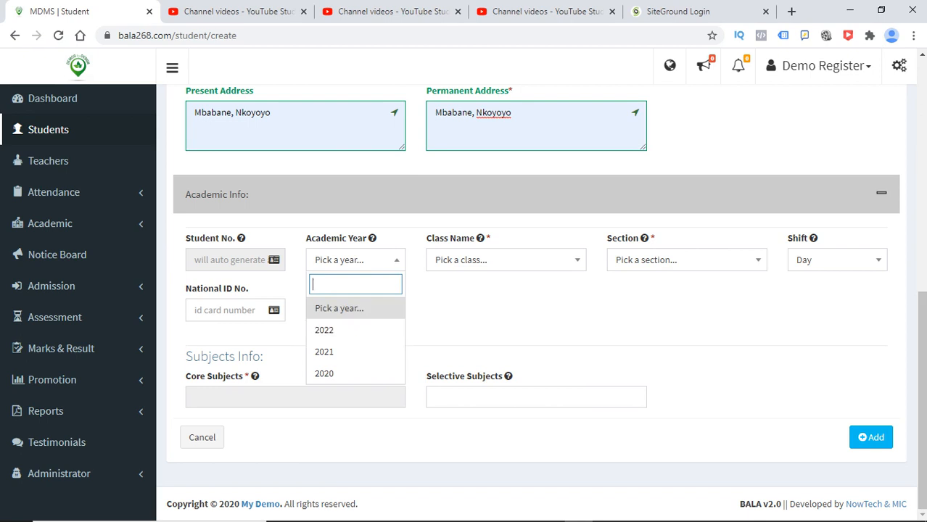
{"action": "left_click", "coordinate": [355, 329]}
{"action": "left_click", "coordinate": [505, 259]}
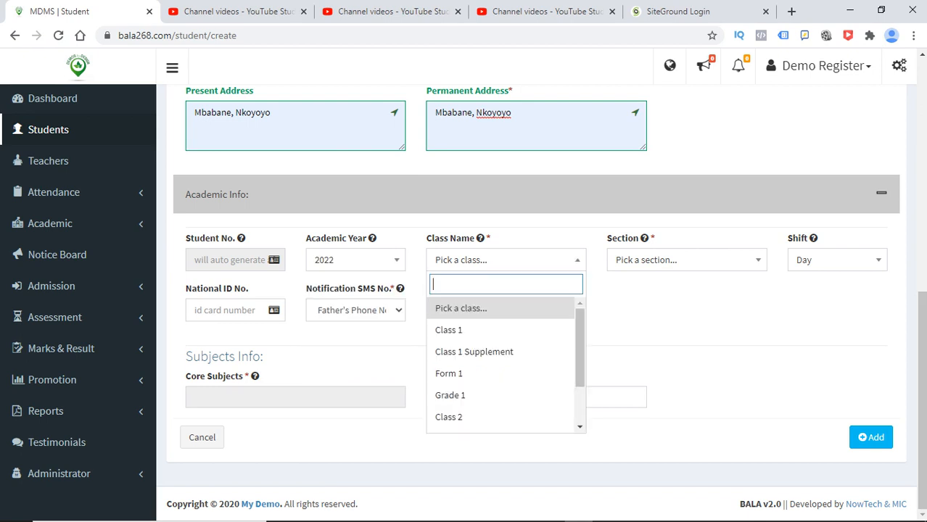
{"action": "type", "text": "gr"}
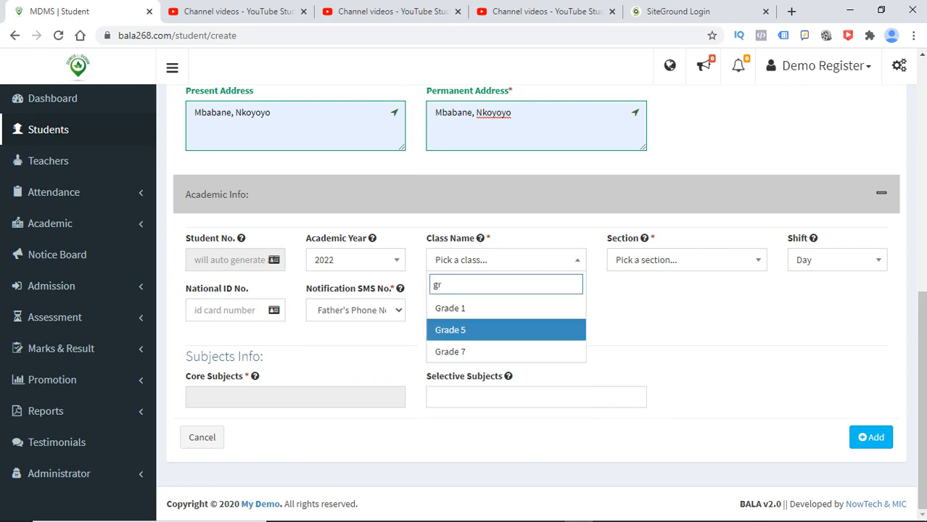
{"action": "left_click", "coordinate": [505, 330]}
{"action": "left_click", "coordinate": [686, 259]}
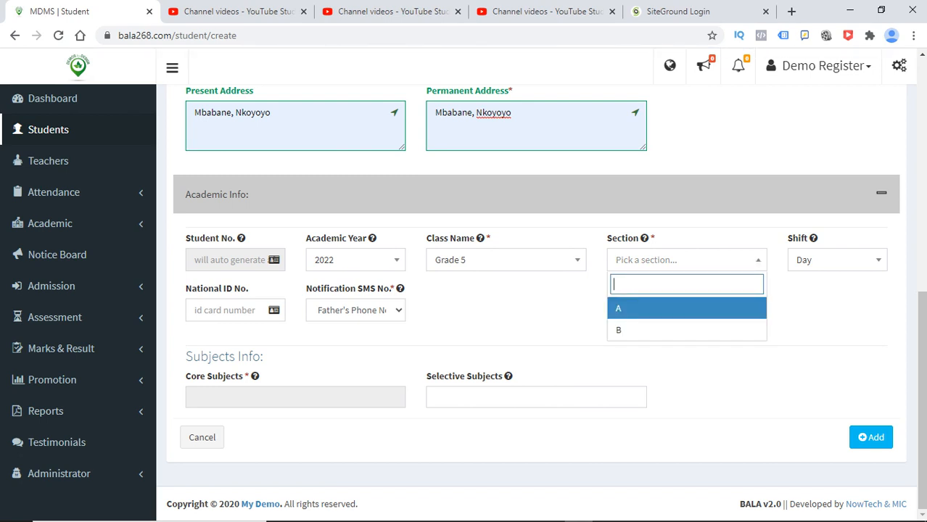
{"action": "left_click", "coordinate": [686, 308]}
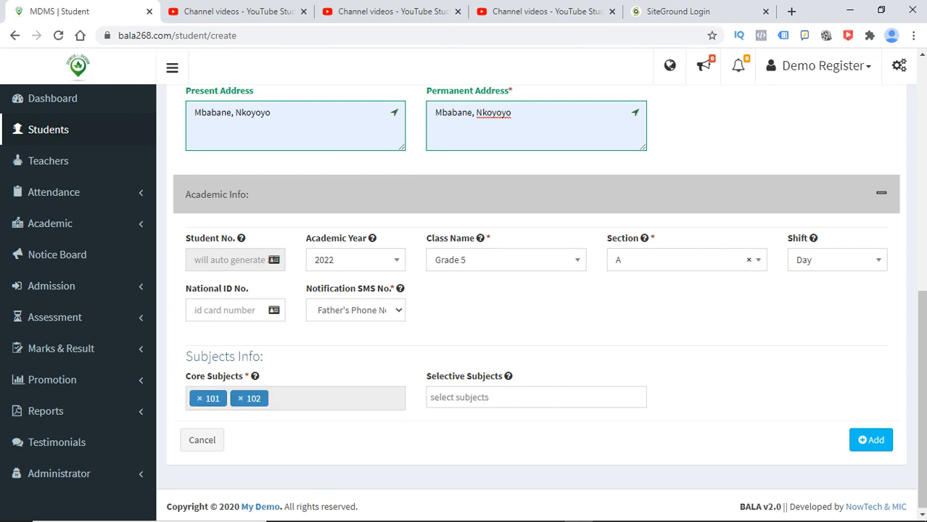
- Fill the National ID from a suggestion and keep the father's phone for SMS notifications
{"action": "left_click", "coordinate": [227, 311]}
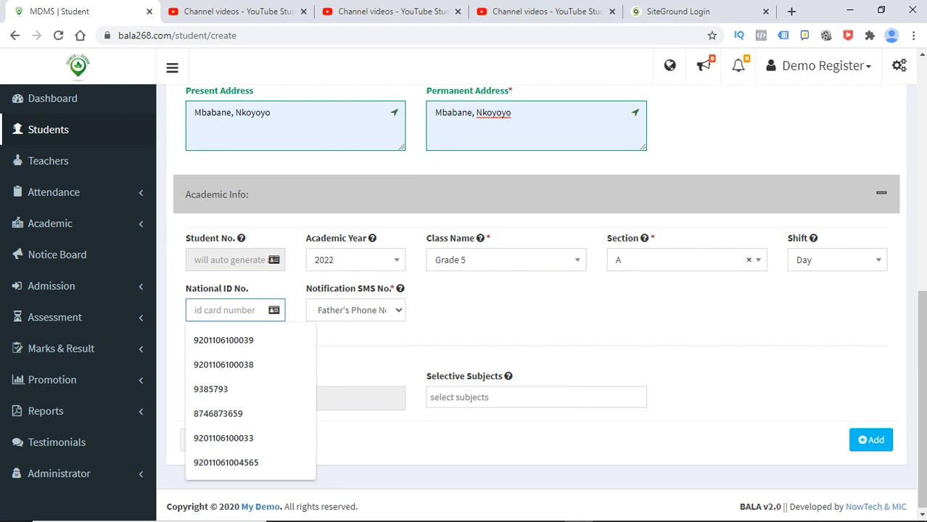
{"action": "type", "text": "92"}
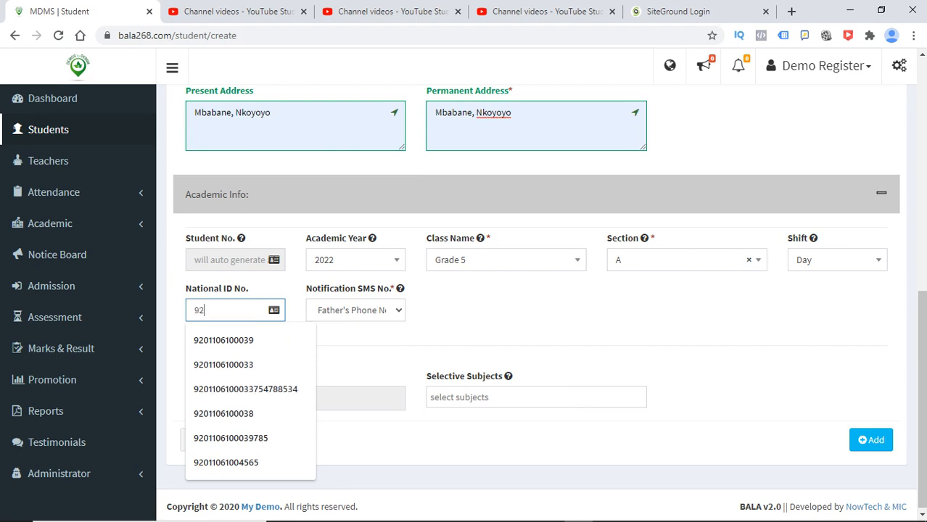
{"action": "key", "text": "Down"}
{"action": "key", "text": "Return"}
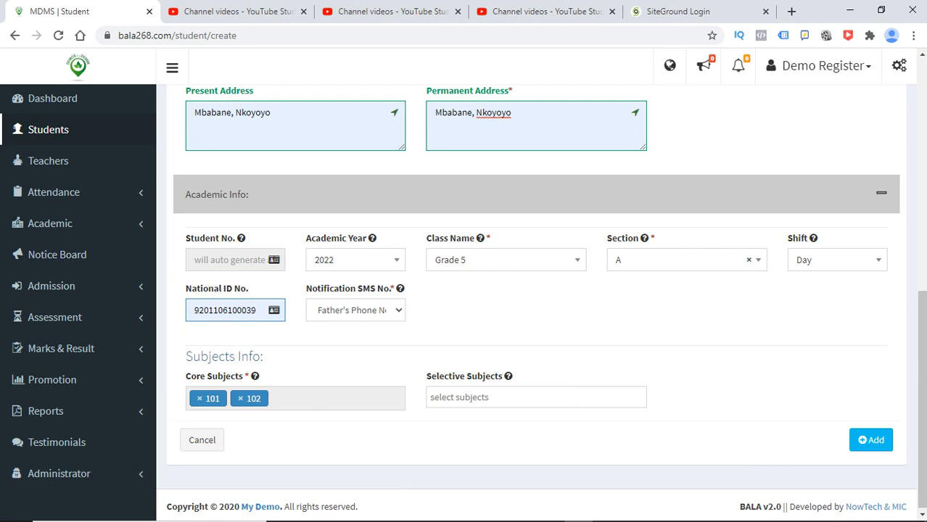
{"action": "left_click", "coordinate": [355, 311]}
{"action": "left_click", "coordinate": [464, 337]}
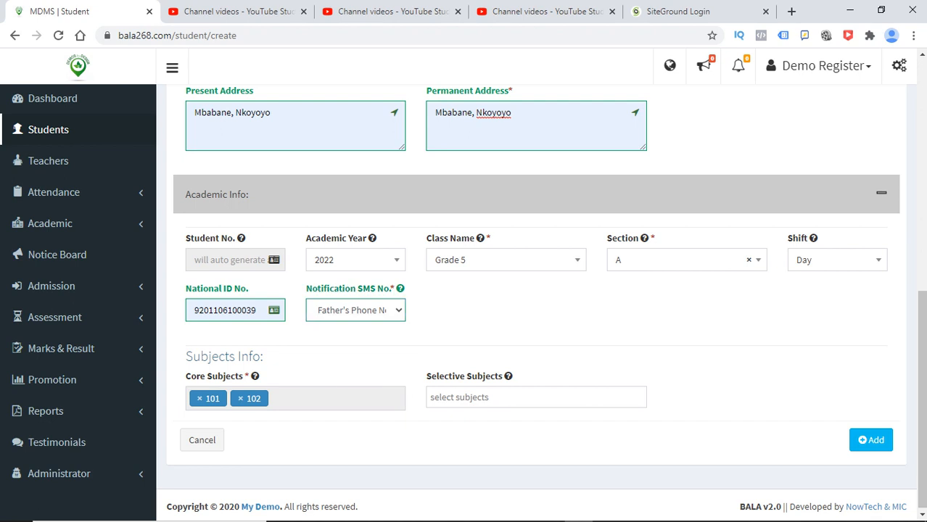
- Add selective subject 103 and change the section to B
{"action": "left_click", "coordinate": [536, 398]}
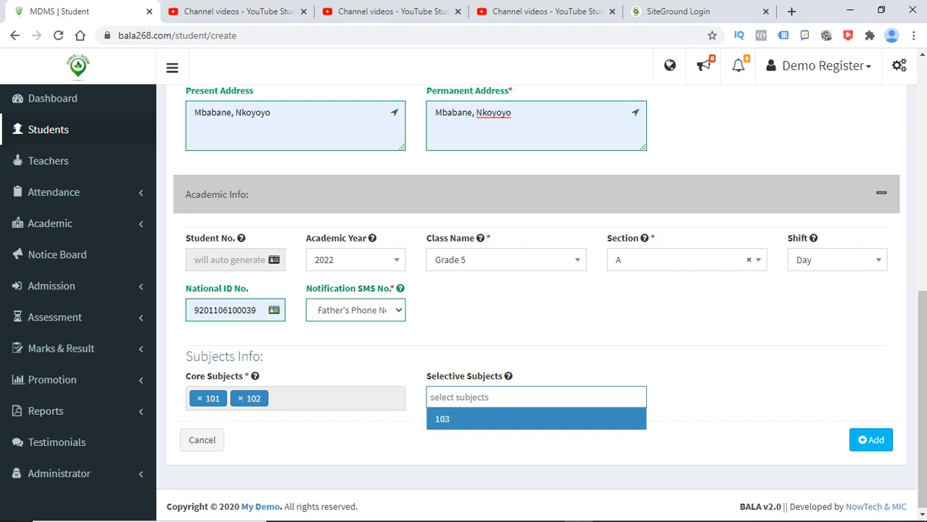
{"action": "left_click", "coordinate": [536, 420]}
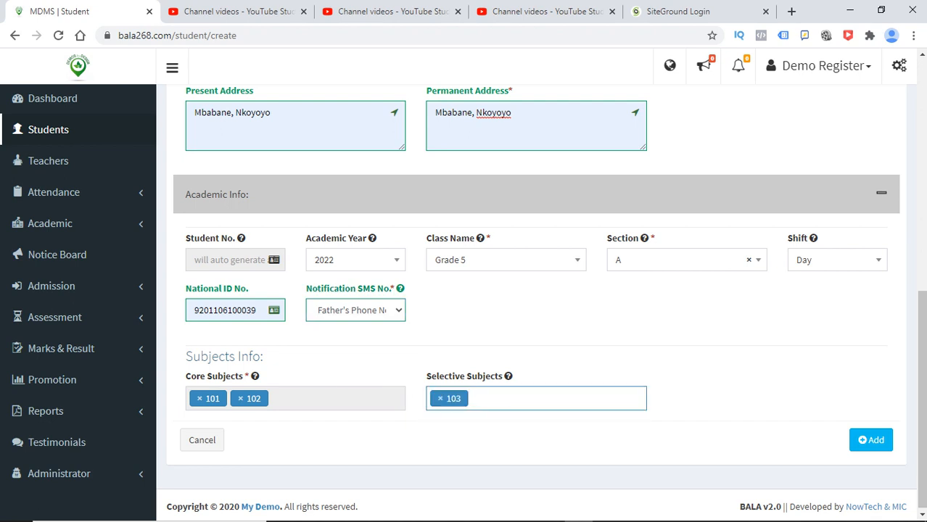
{"action": "left_click", "coordinate": [686, 260]}
{"action": "key", "text": "Down"}
{"action": "key", "text": "Return"}
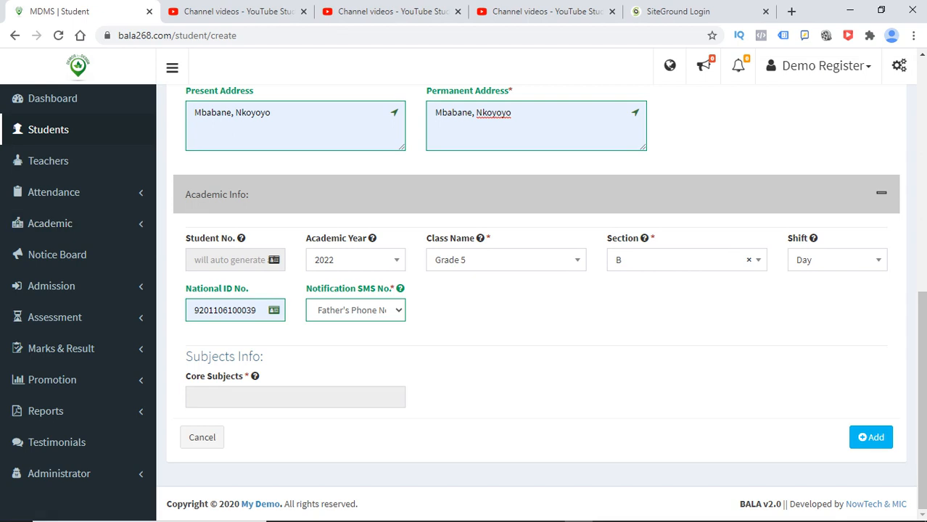
- Switch the section back to A, add selective subject 103, and submit the form
{"action": "left_click", "coordinate": [683, 260]}
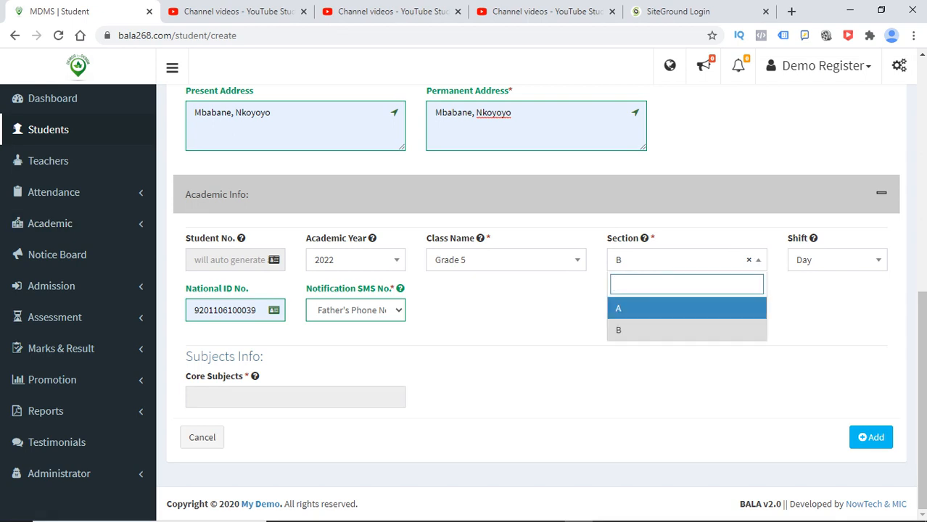
{"action": "key", "text": "Return"}
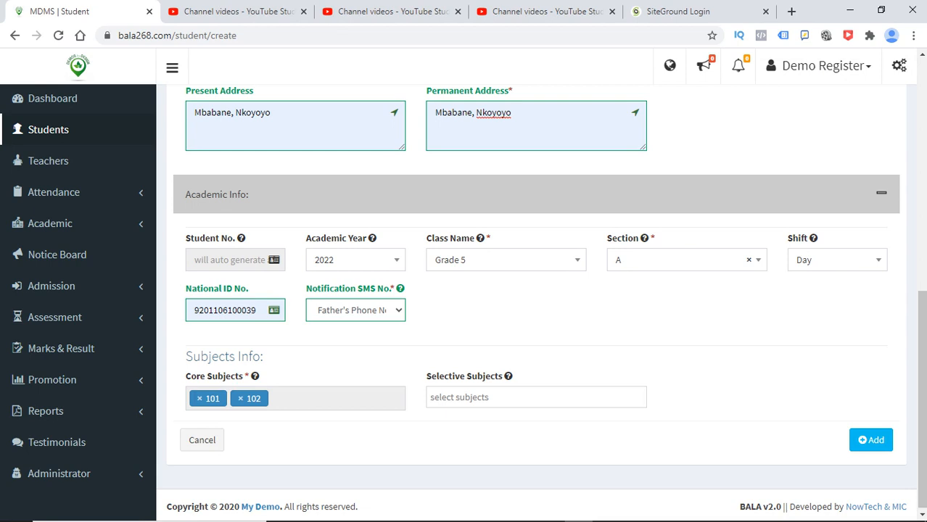
{"action": "left_click_drag", "start_coordinate": [186, 376], "coordinate": [243, 377]}
{"action": "left_click", "coordinate": [242, 376]}
{"action": "left_click", "coordinate": [536, 397]}
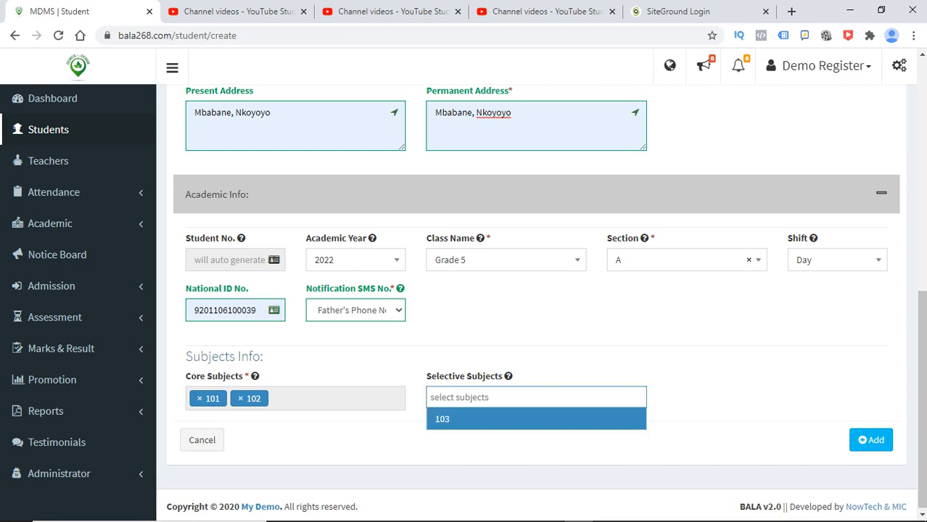
{"action": "key", "text": "Return"}
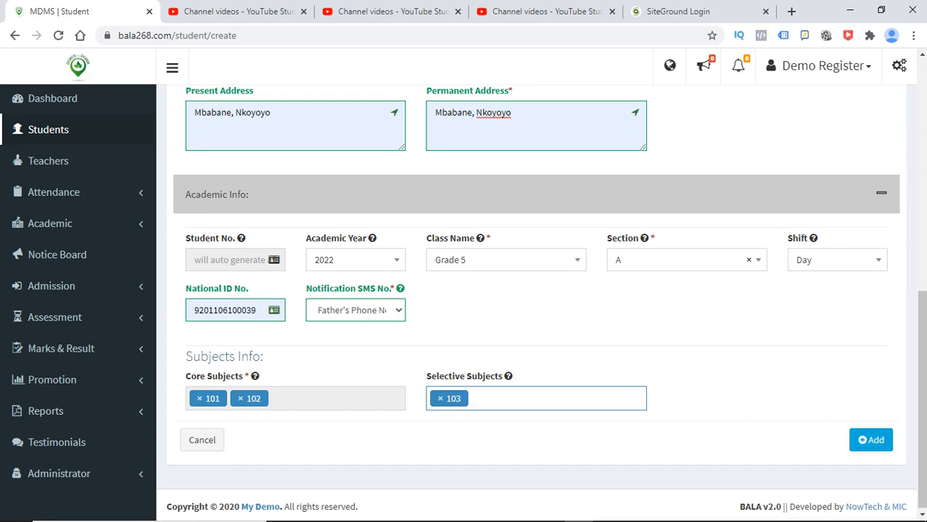
{"action": "key", "text": "Return"}
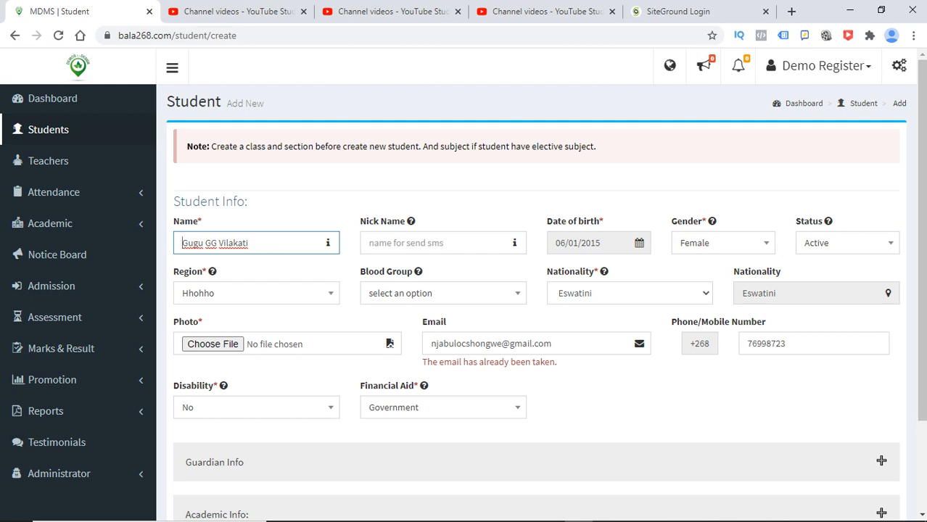
- Append extra characters to the student's e-mail address to make it unique
{"action": "left_click_drag", "start_coordinate": [922, 217], "coordinate": [922, 306]}
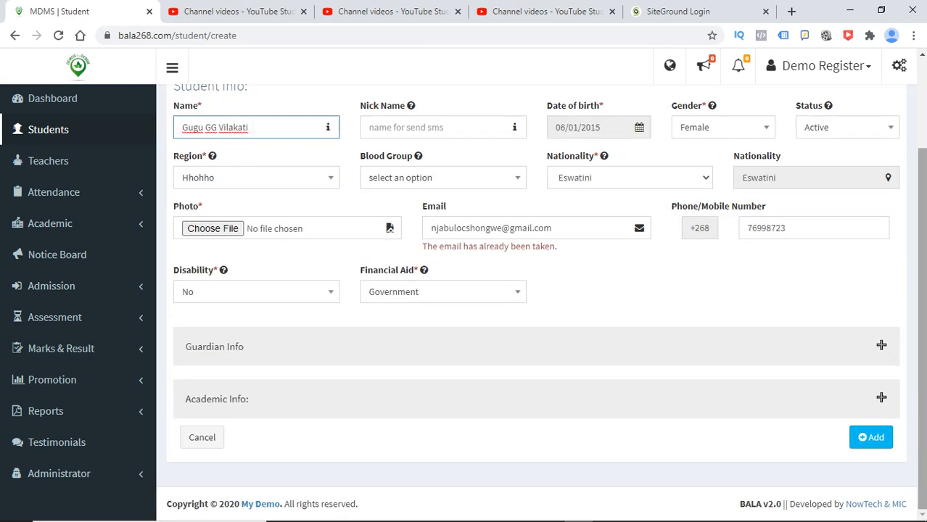
{"action": "left_click_drag", "start_coordinate": [422, 246], "coordinate": [557, 246]}
{"action": "left_click", "coordinate": [556, 247]}
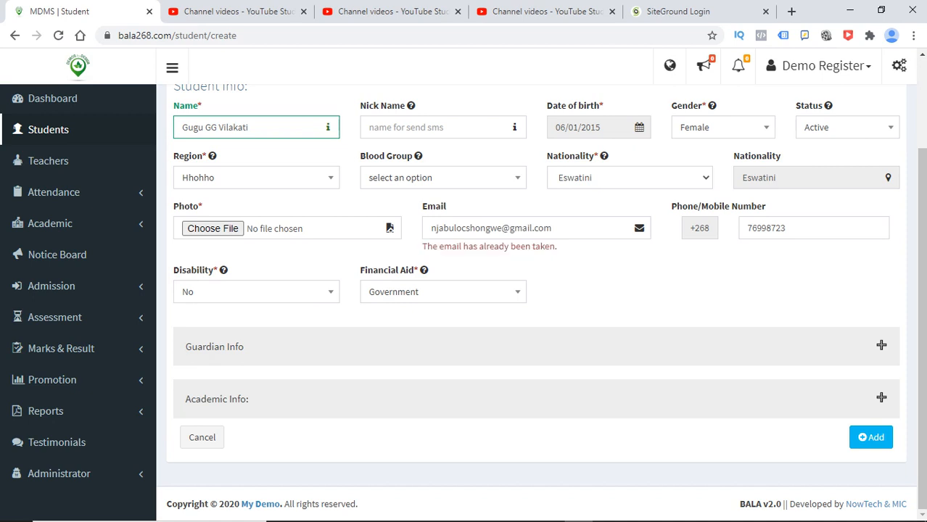
{"action": "left_click", "coordinate": [554, 228]}
{"action": "type", "text": "wegjsgfd"}
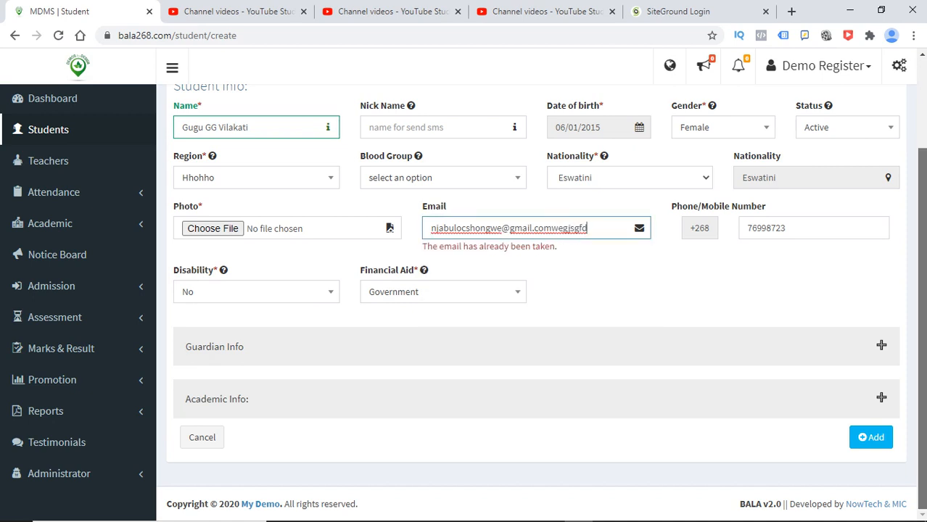
- In Academic Info, replace the National ID with a new number and reopen Guardian Info
{"action": "left_click", "coordinate": [881, 398]}
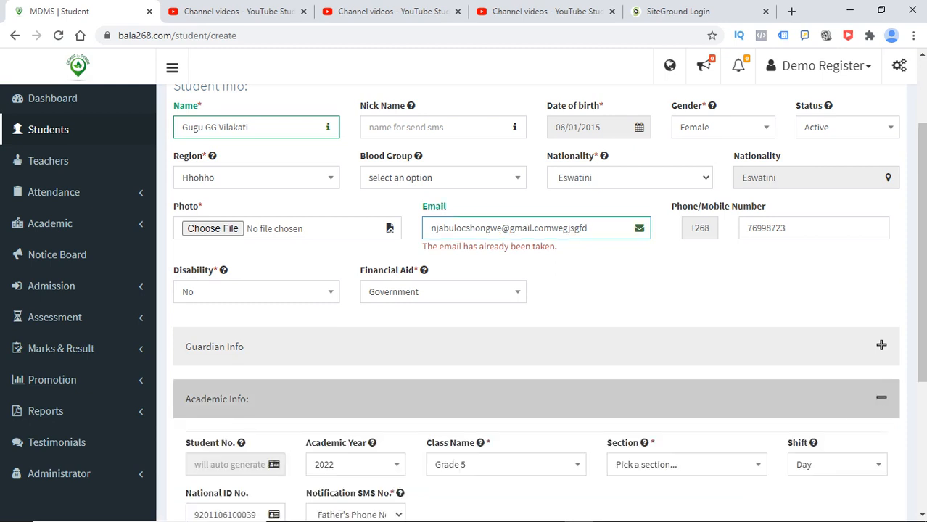
{"action": "left_click_drag", "start_coordinate": [922, 312], "coordinate": [921, 434]}
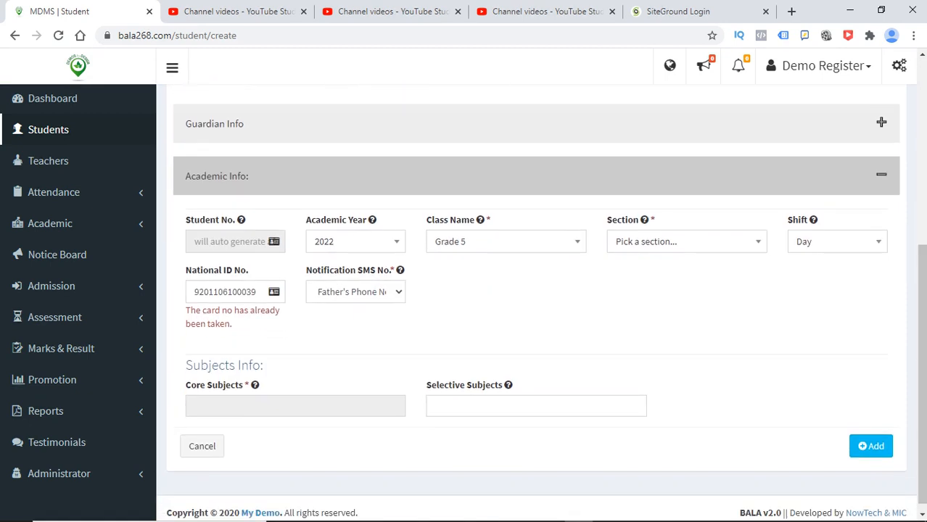
{"action": "double_click", "coordinate": [255, 291]}
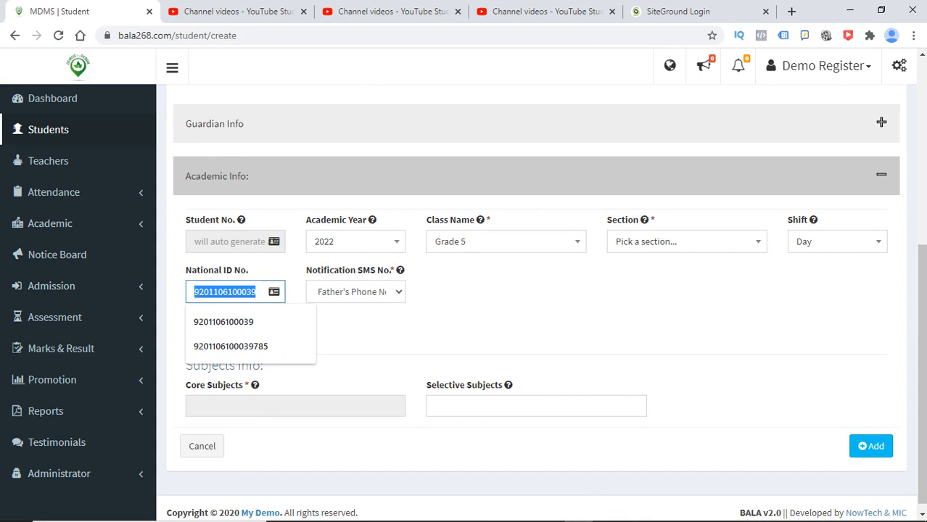
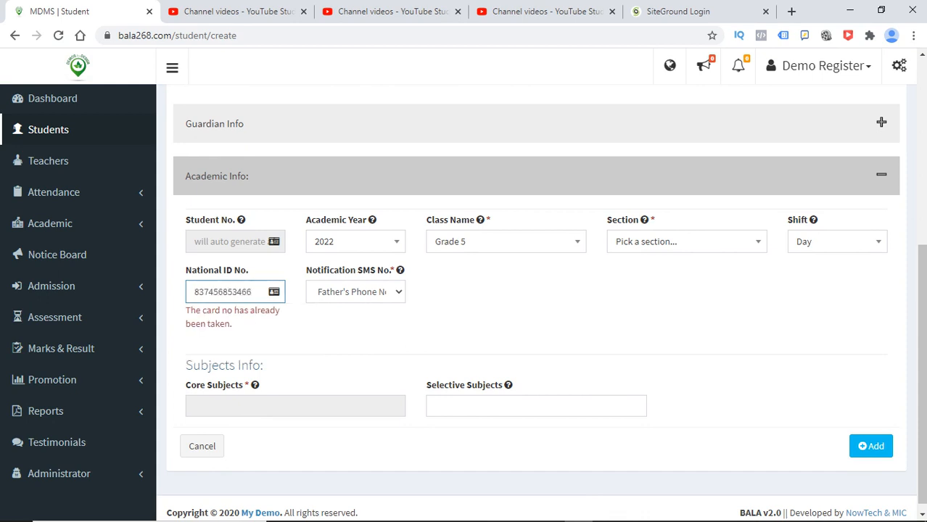
{"action": "scroll", "coordinate": [922, 435], "scroll_direction": "up", "scroll_amount": 2}
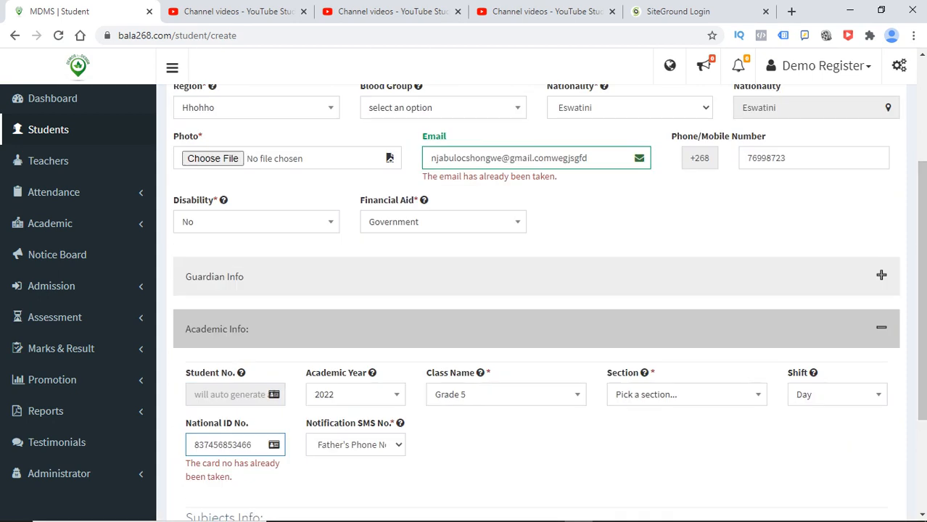
{"action": "left_click", "coordinate": [535, 276]}
{"action": "left_click_drag", "start_coordinate": [921, 246], "coordinate": [922, 164]}
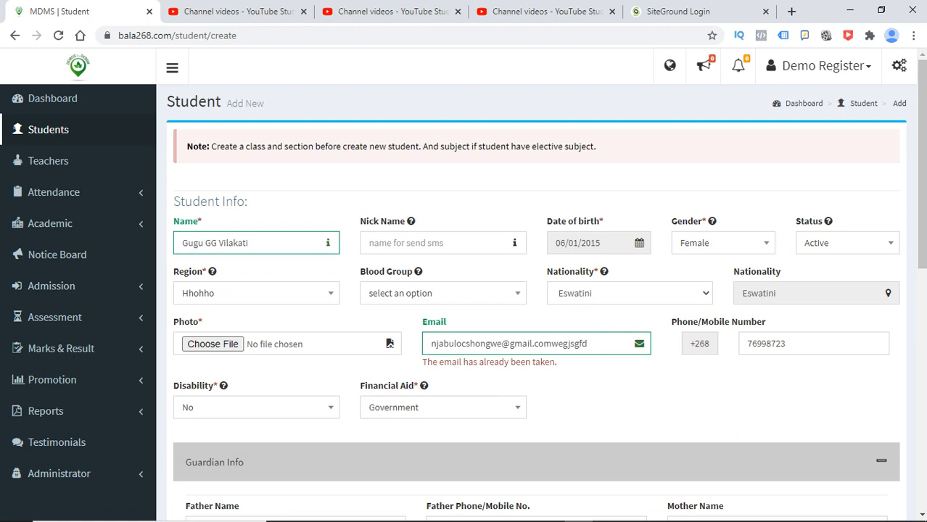
{"action": "left_click_drag", "start_coordinate": [922, 164], "coordinate": [922, 389]}
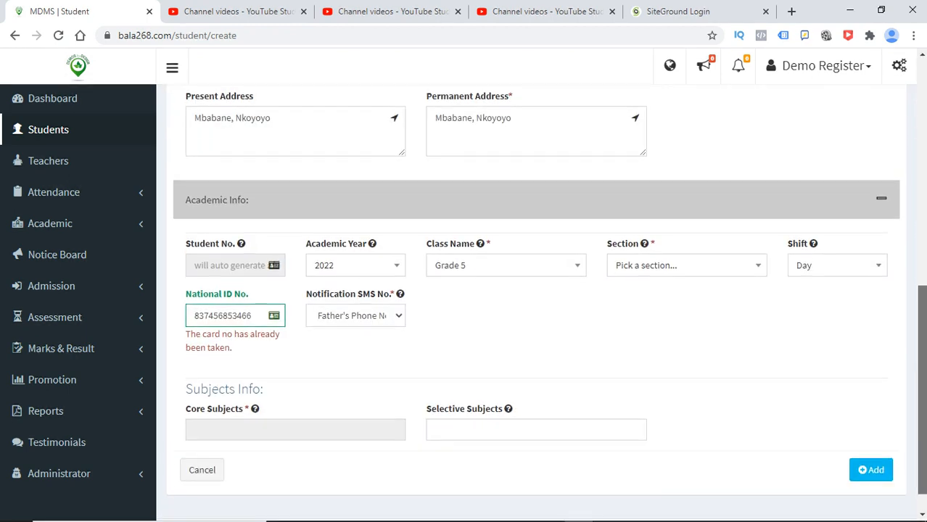
{"action": "scroll", "coordinate": [537, 290], "scroll_direction": "down", "scroll_amount": 1}
- Choose class Grade 5, section A, and add selective subject 103
{"action": "left_click", "coordinate": [505, 232]}
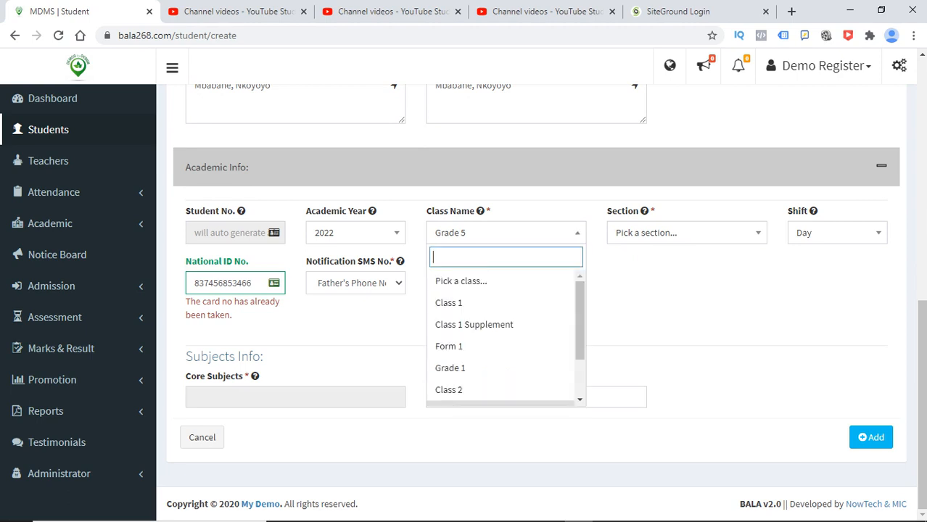
{"action": "left_click", "coordinate": [500, 303]}
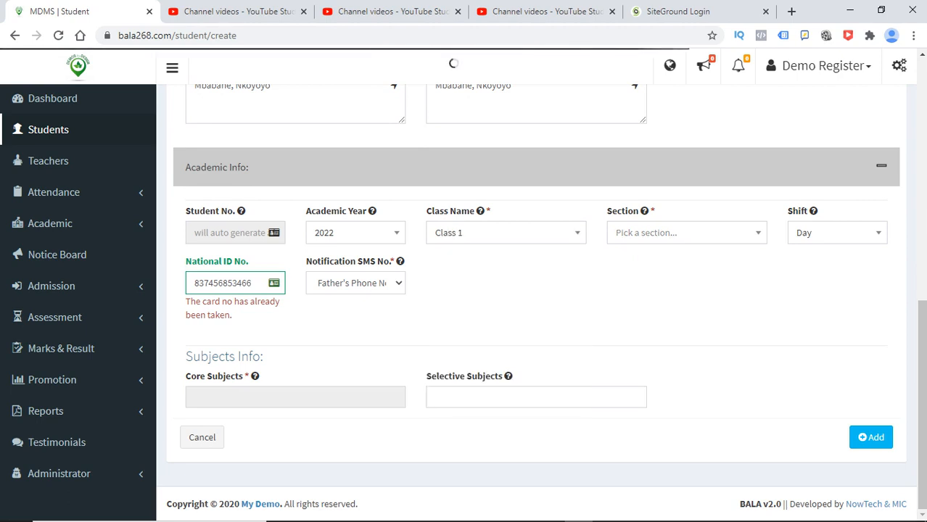
{"action": "left_click", "coordinate": [506, 233]}
{"action": "type", "text": "gr"}
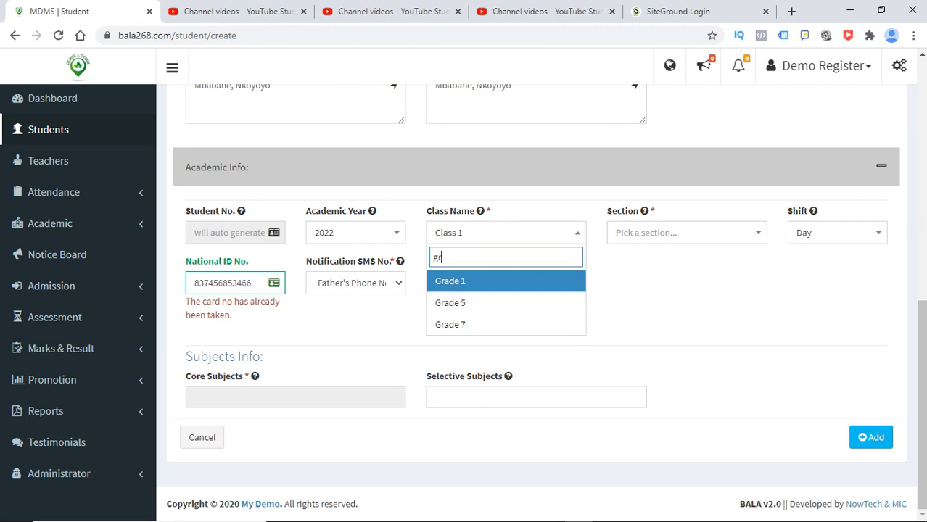
{"action": "key", "text": "Down"}
{"action": "key", "text": "Return"}
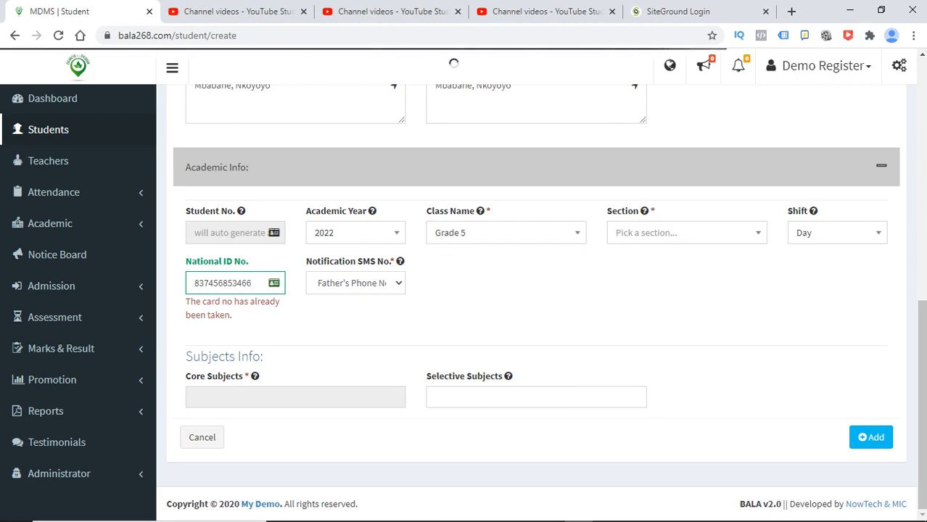
{"action": "key", "text": "Return"}
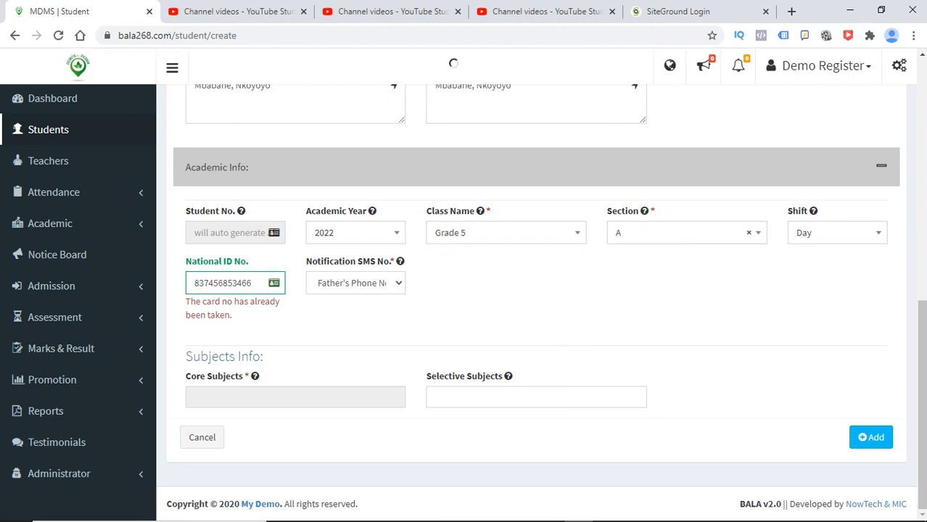
{"action": "left_click", "coordinate": [536, 397]}
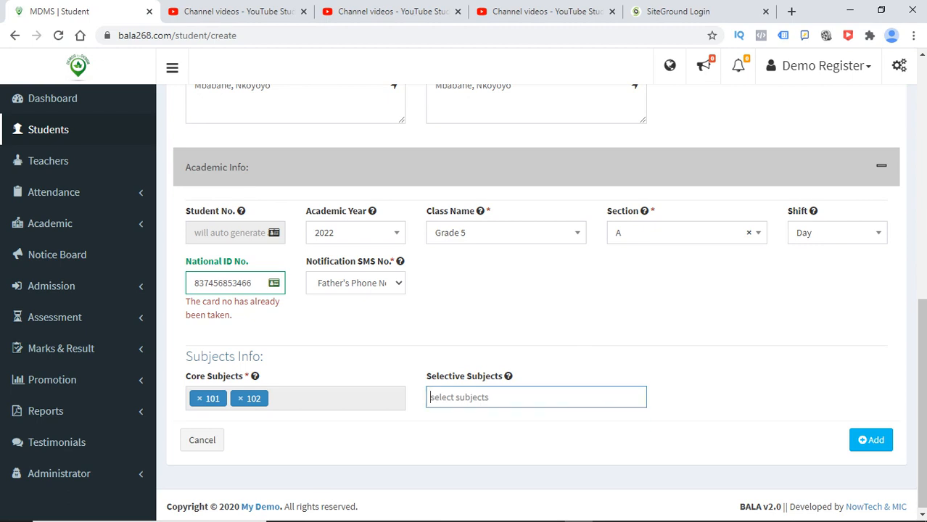
{"action": "key", "text": "Return"}
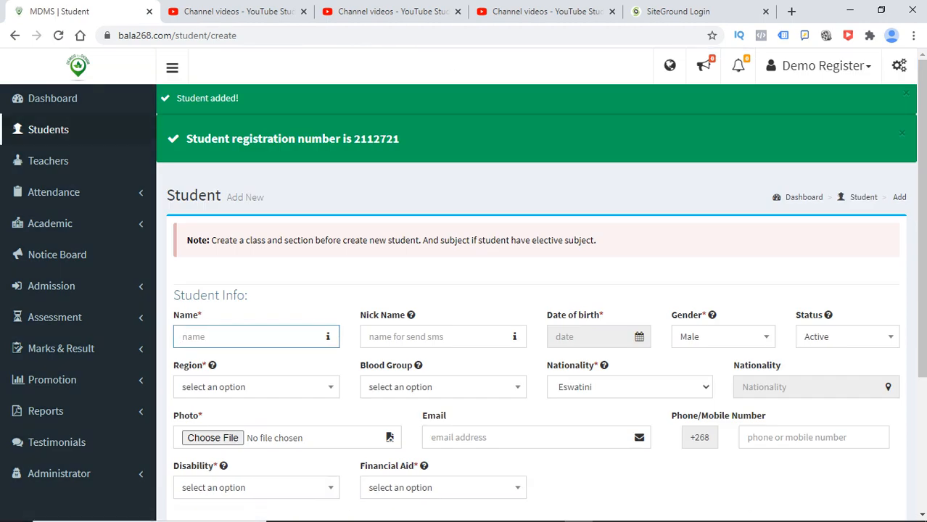
- Dismiss the registration number message and go to the Student List
{"action": "left_click_drag", "start_coordinate": [399, 138], "coordinate": [396, 139]}
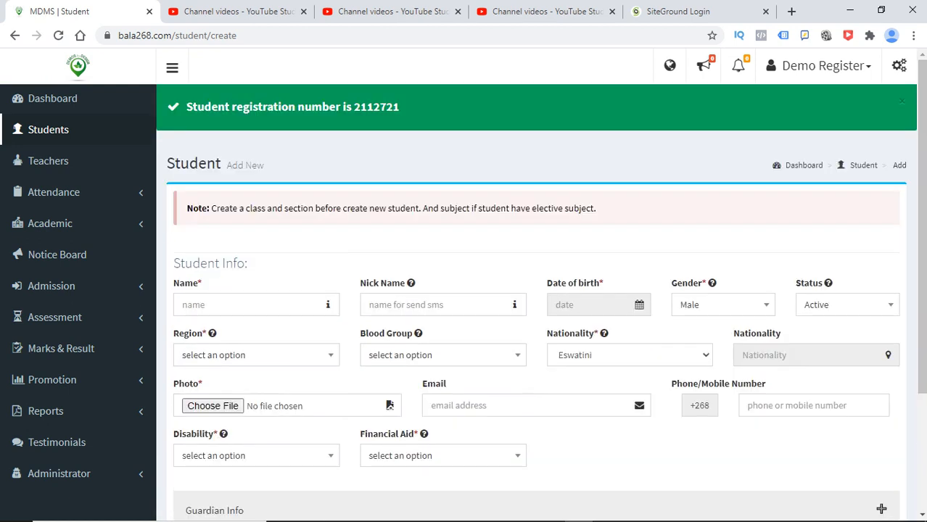
{"action": "left_click", "coordinate": [901, 102]}
{"action": "scroll", "coordinate": [536, 290], "scroll_direction": "down", "scroll_amount": 3}
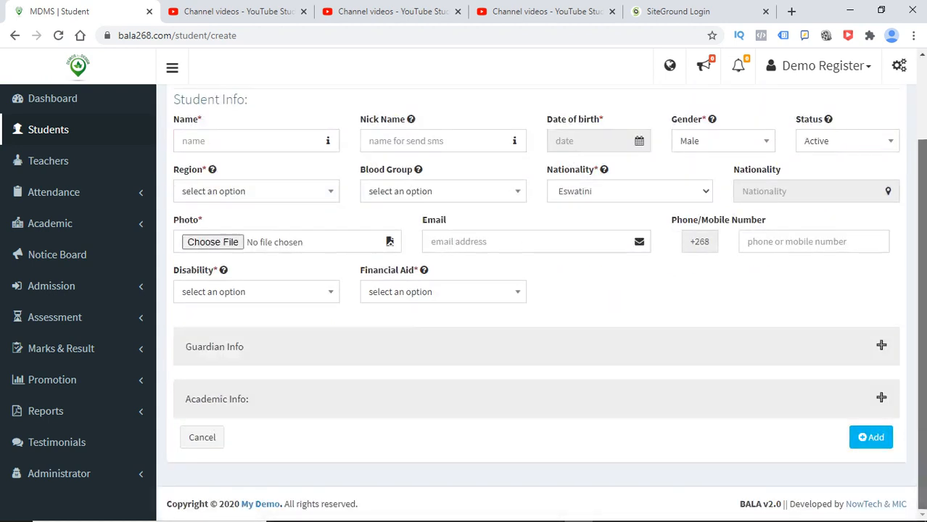
{"action": "scroll", "coordinate": [536, 290], "scroll_direction": "up", "scroll_amount": 3}
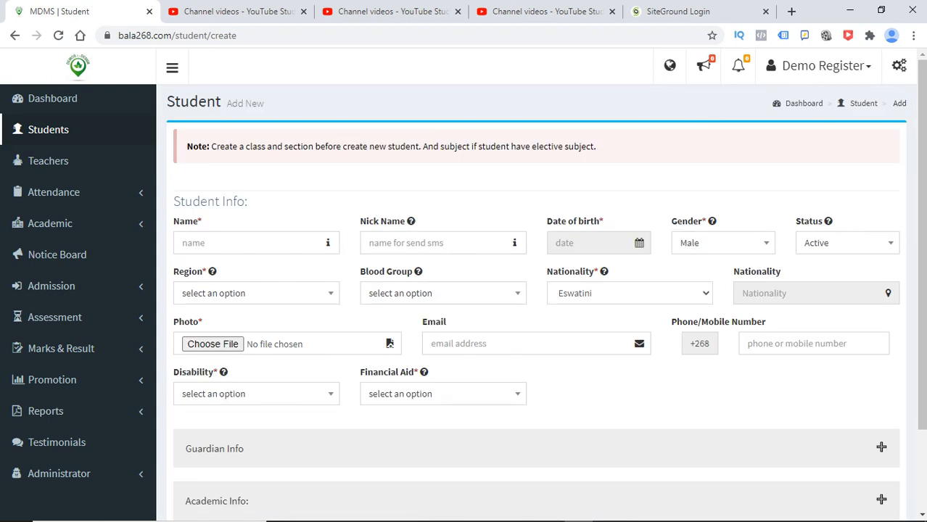
{"action": "left_click", "coordinate": [48, 129]}
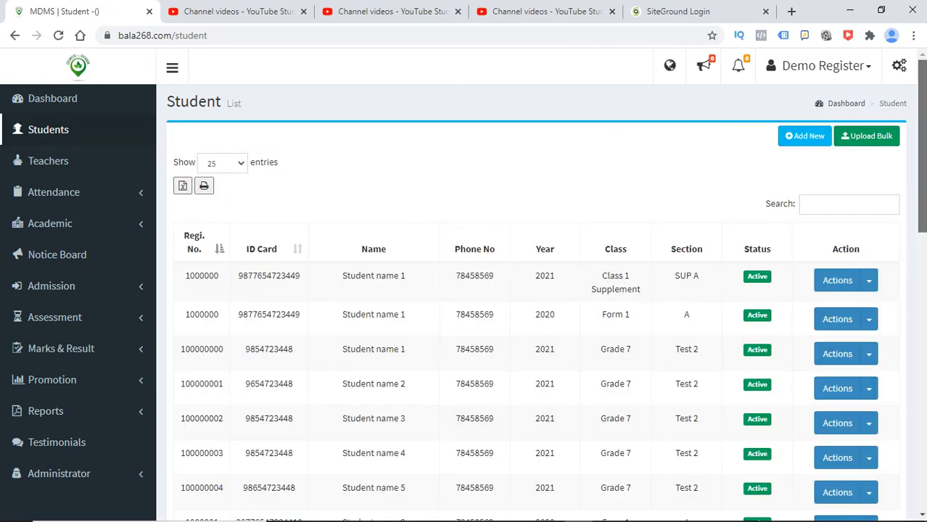
- Find the new student on the third page and select their registration number
{"action": "scroll", "coordinate": [537, 290], "scroll_direction": "down", "scroll_amount": 10}
{"action": "scroll", "coordinate": [541, 303], "scroll_direction": "up", "scroll_amount": 4}
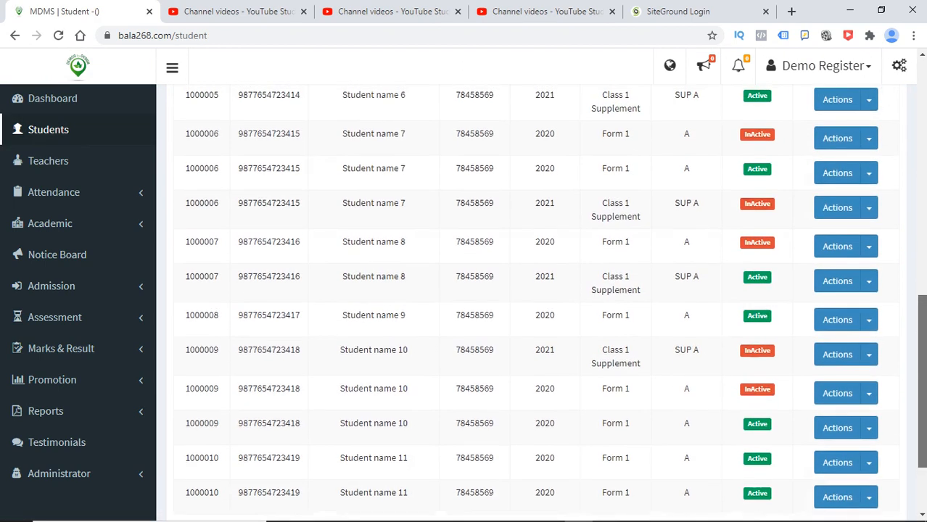
{"action": "scroll", "coordinate": [541, 303], "scroll_direction": "down", "scroll_amount": 4}
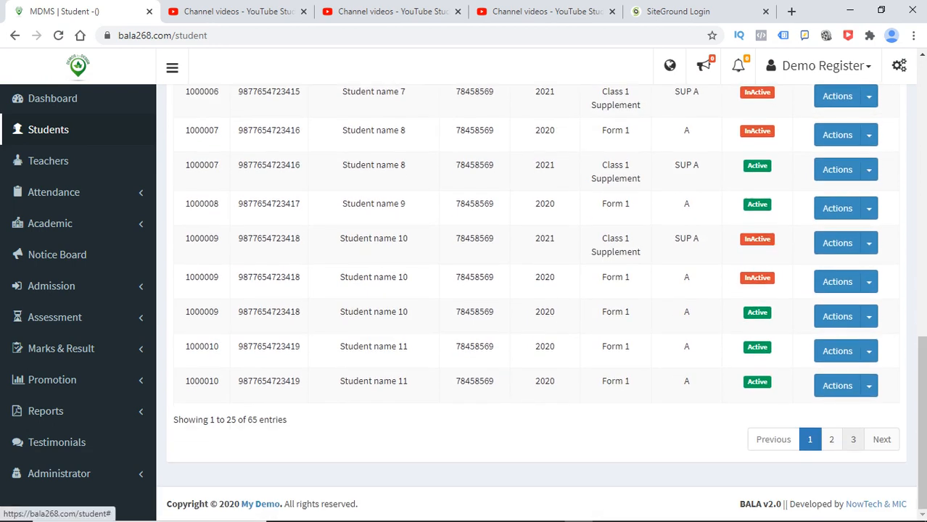
{"action": "left_click", "coordinate": [853, 439]}
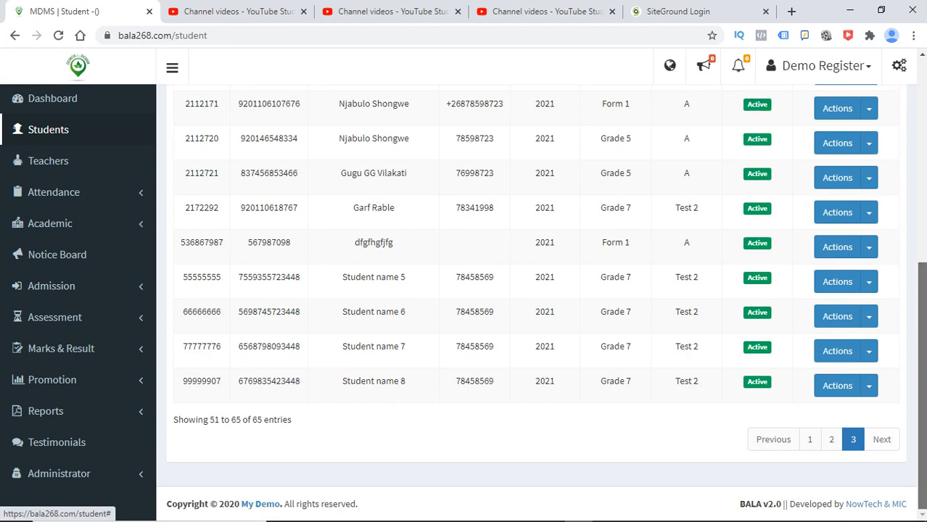
{"action": "scroll", "coordinate": [541, 303], "scroll_direction": "up", "scroll_amount": 1}
{"action": "left_click_drag", "start_coordinate": [922, 341], "coordinate": [922, 331]}
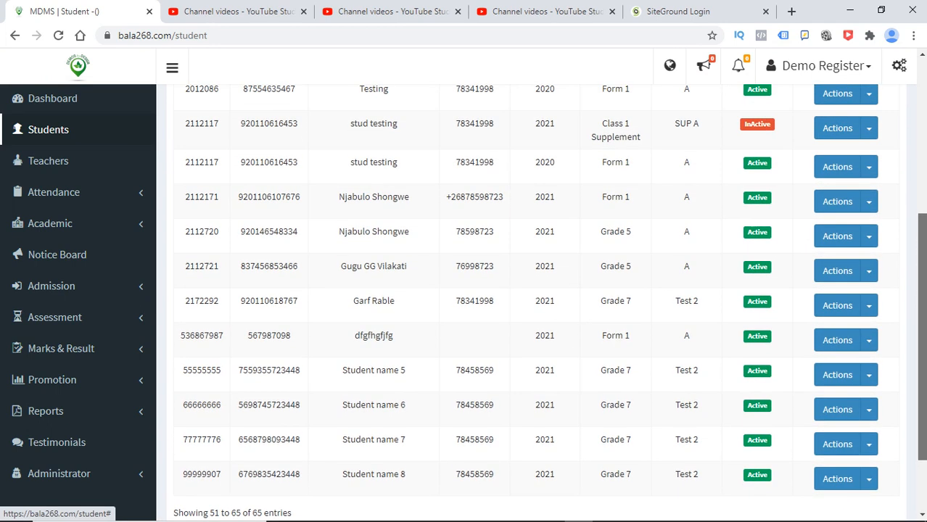
{"action": "left_click_drag", "start_coordinate": [219, 266], "coordinate": [186, 266]}
{"action": "key", "text": "ctrl+c"}
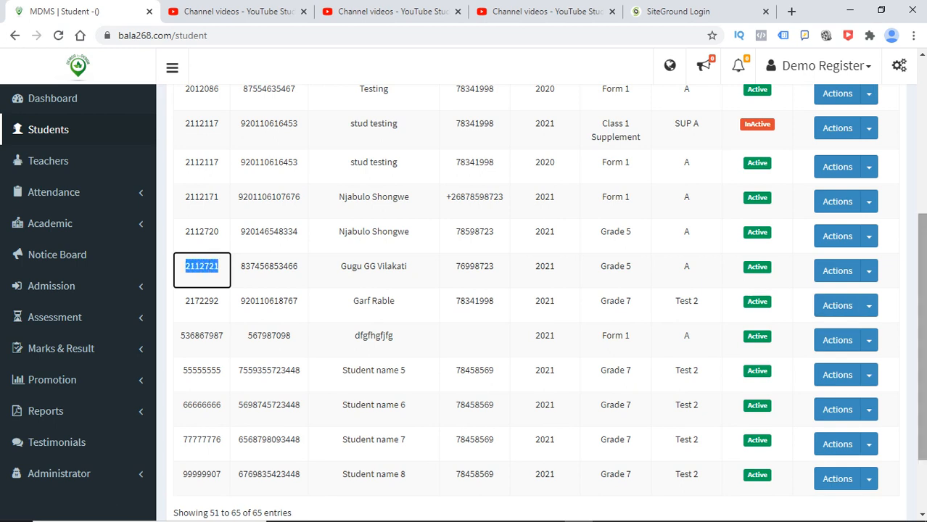
- Search the list by the copied registration number and open the student's actions
{"action": "left_click_drag", "start_coordinate": [921, 304], "coordinate": [922, 145]}
{"action": "left_click", "coordinate": [848, 204]}
{"action": "key", "text": "ctrl+v"}
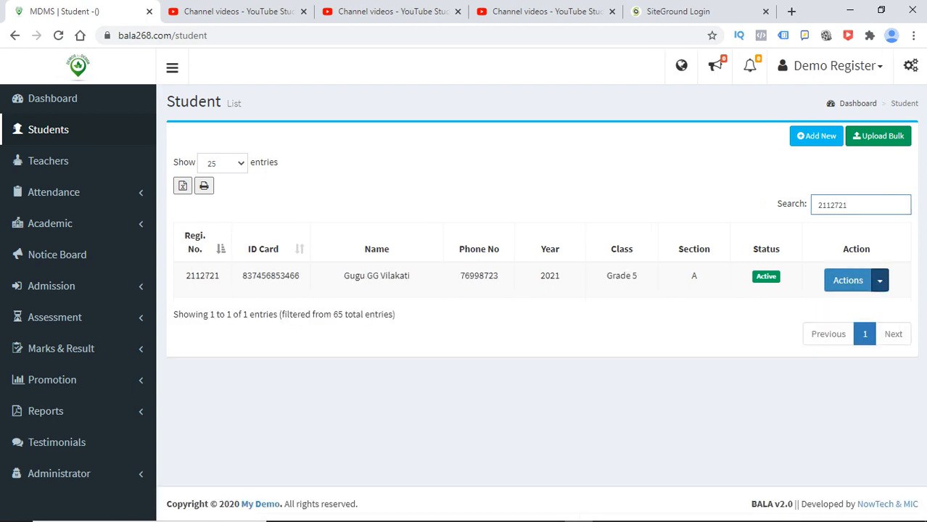
{"action": "left_click", "coordinate": [879, 280]}
- Open the new student's details in a new tab and review its subjects and profile
{"action": "right_click", "coordinate": [843, 323]}
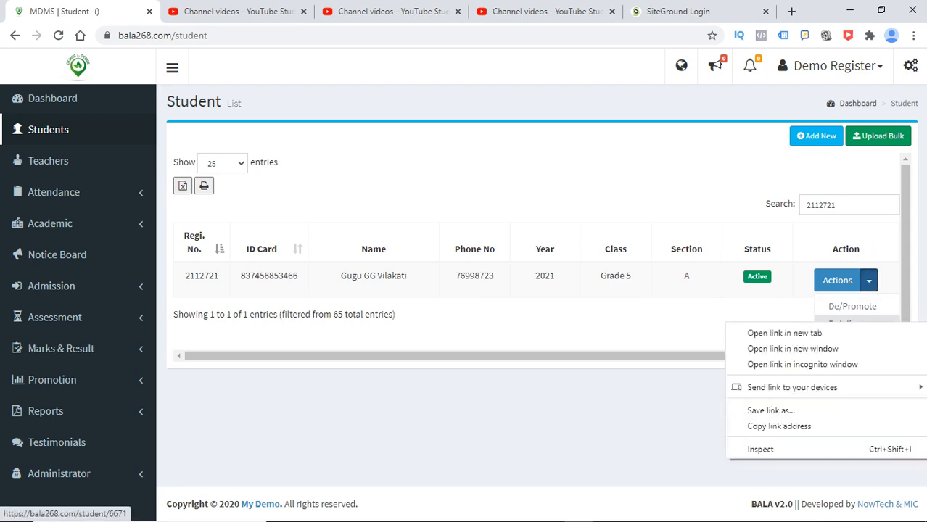
{"action": "left_click", "coordinate": [784, 333]}
{"action": "left_click", "coordinate": [196, 11]}
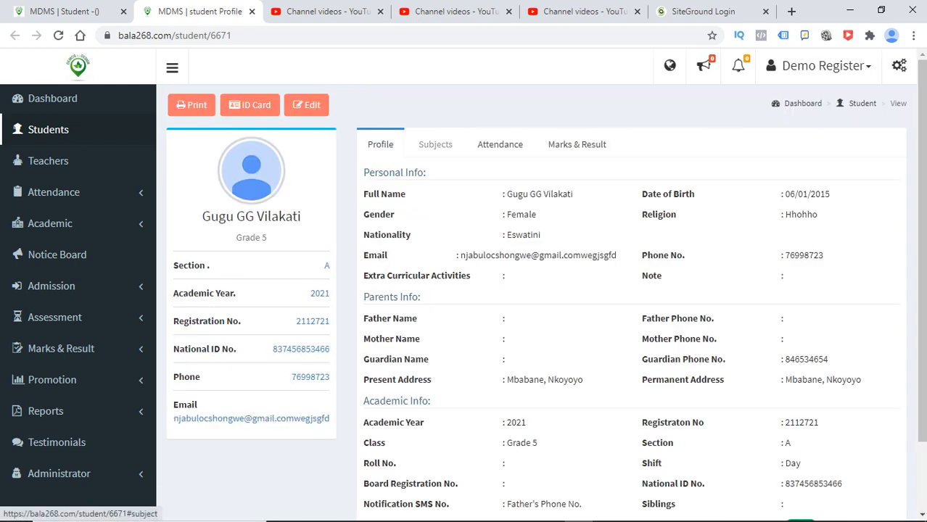
{"action": "left_click", "coordinate": [435, 144]}
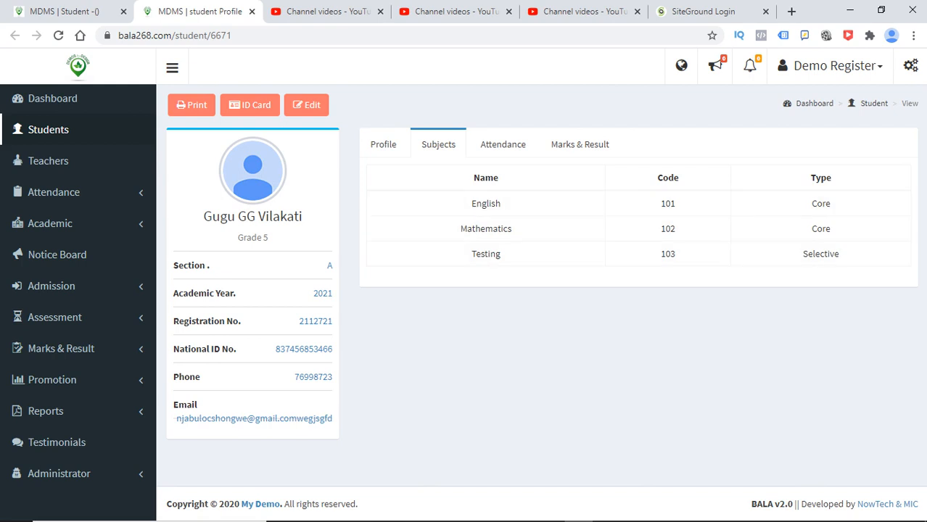
{"action": "left_click", "coordinate": [383, 145]}
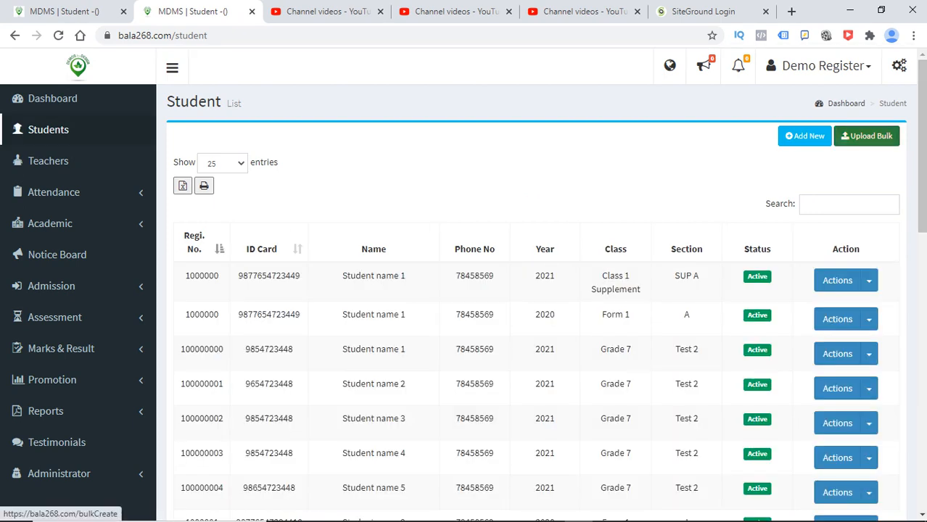
- Open the Upload Bulk student page from the Student List to view the required Excel format
{"action": "left_click", "coordinate": [866, 137]}
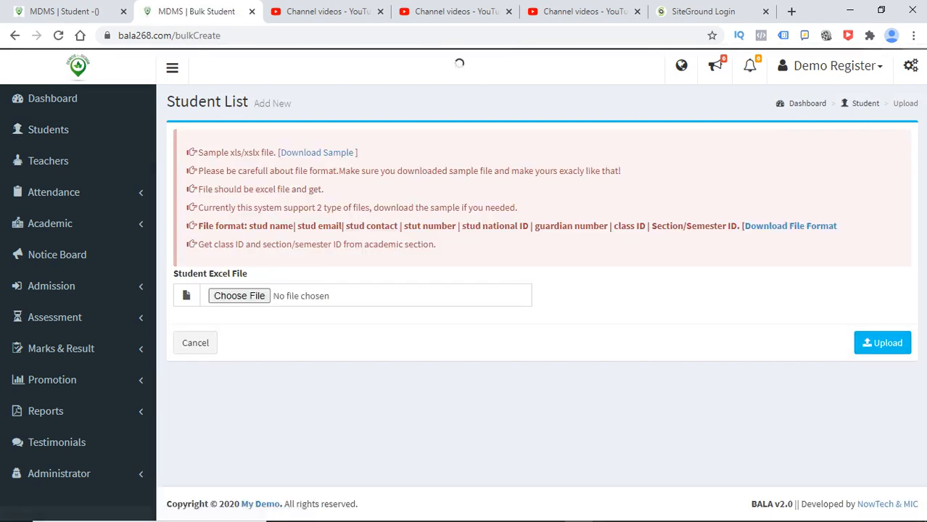
{"action": "left_click", "coordinate": [48, 129]}
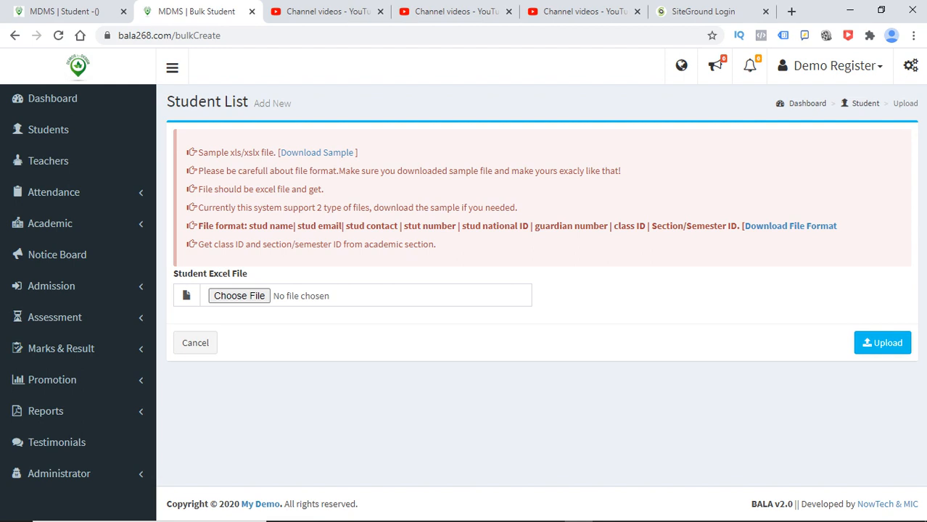
- Check the Academic menu's Class and Section entries, then download the bulk-upload file format spreadsheet
{"action": "left_click_drag", "start_coordinate": [683, 226], "coordinate": [652, 226]}
{"action": "left_click", "coordinate": [50, 223]}
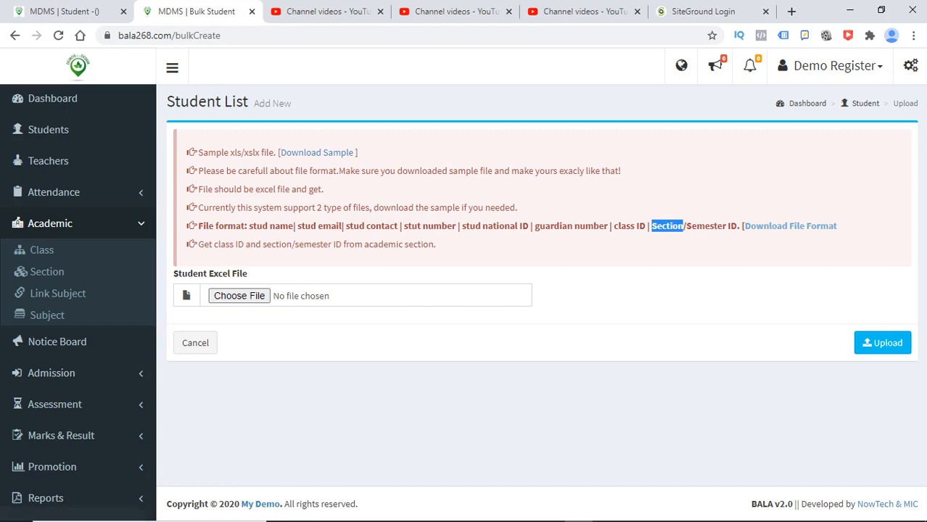
{"action": "left_click", "coordinate": [58, 35]}
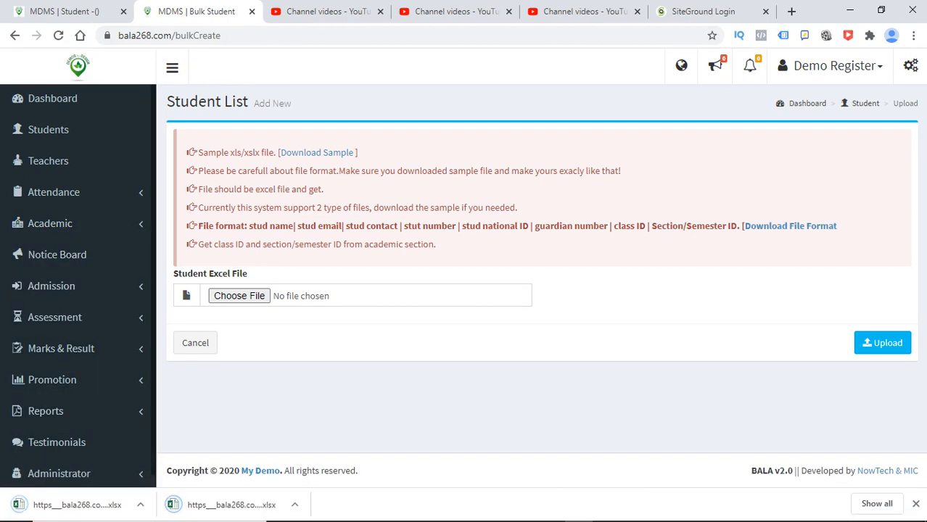
- Open the downloaded format template in Excel, review its headers from Stud Name to Section/Semester ID, then close it
{"action": "left_click", "coordinate": [877, 503]}
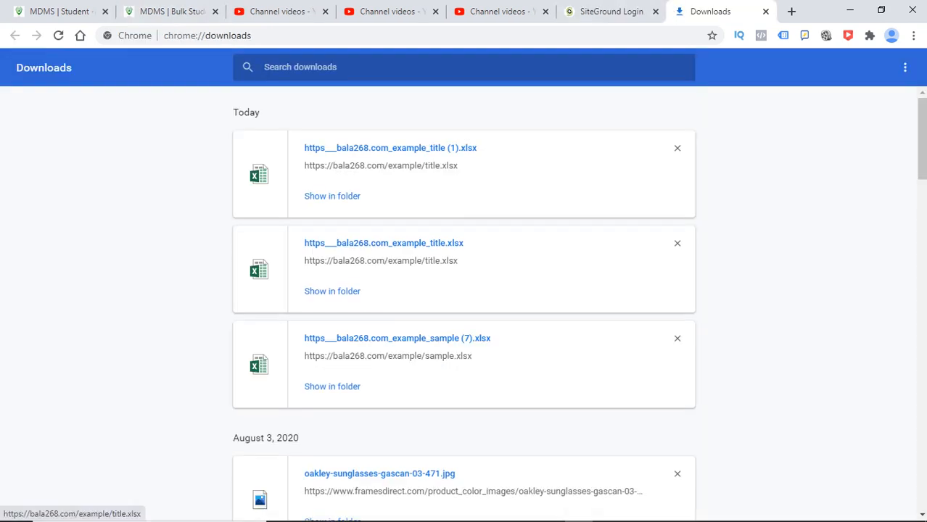
{"action": "left_click", "coordinate": [390, 148]}
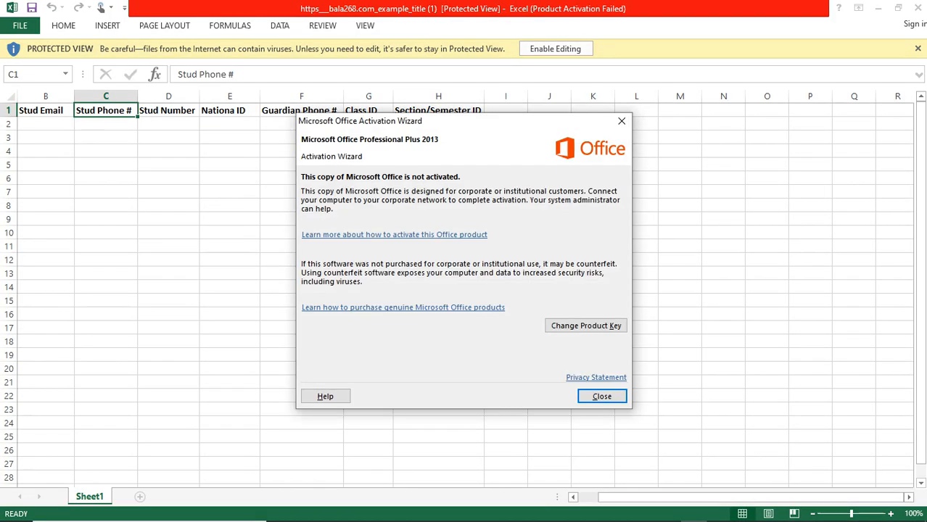
{"action": "left_click", "coordinate": [602, 397]}
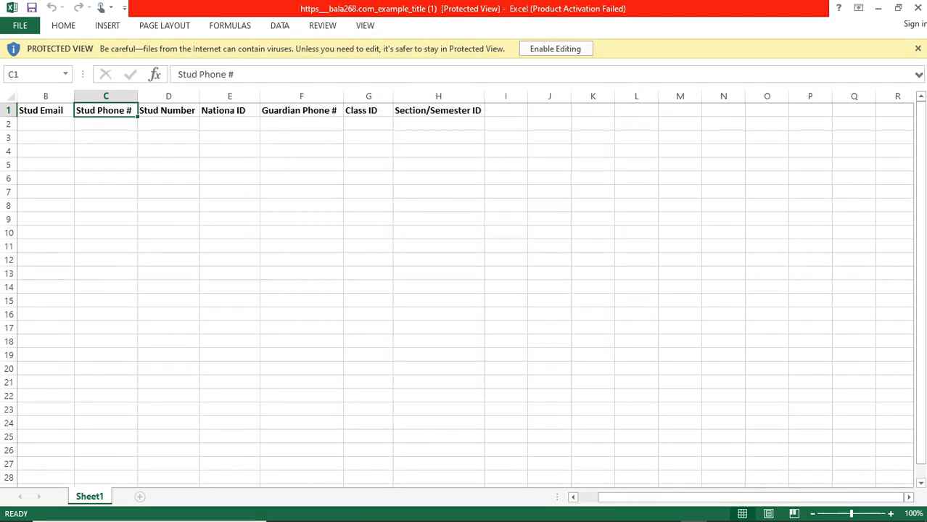
{"action": "left_click", "coordinate": [555, 48]}
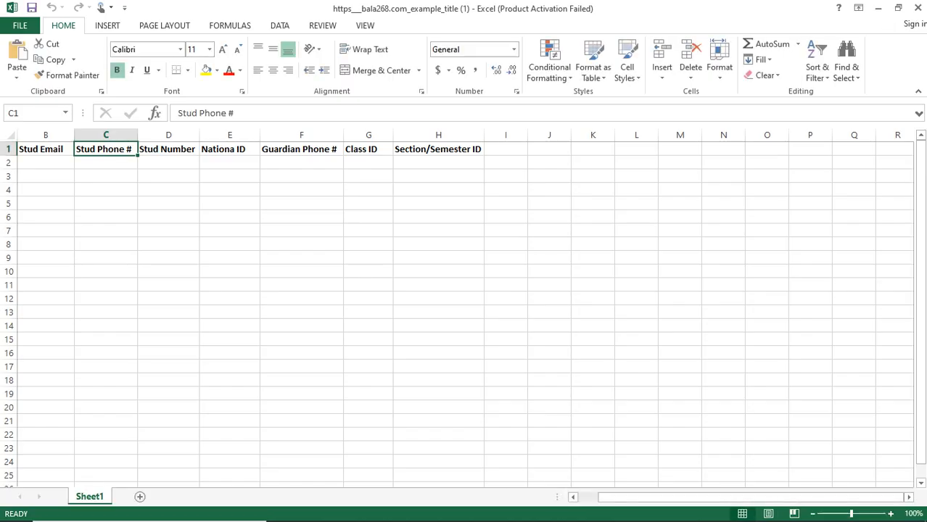
{"action": "left_click", "coordinate": [46, 149]}
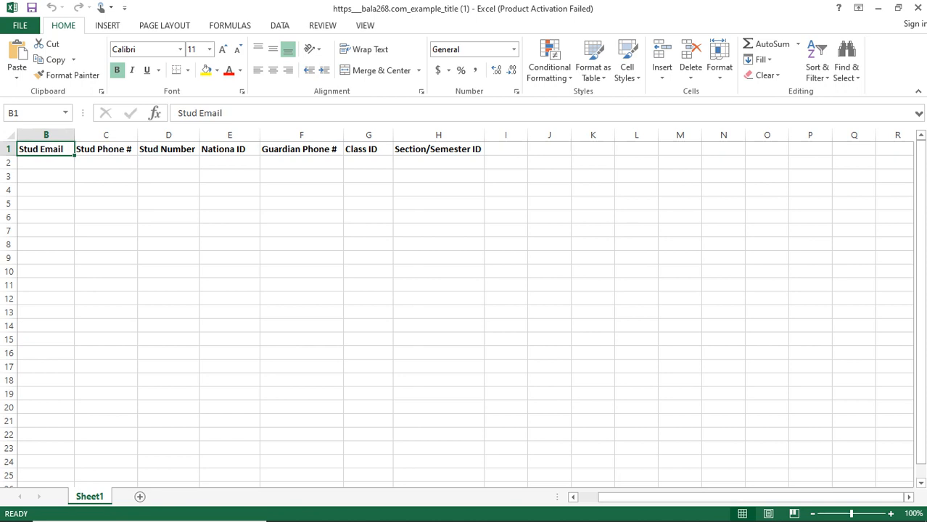
{"action": "left_click_drag", "start_coordinate": [750, 497], "coordinate": [731, 497]}
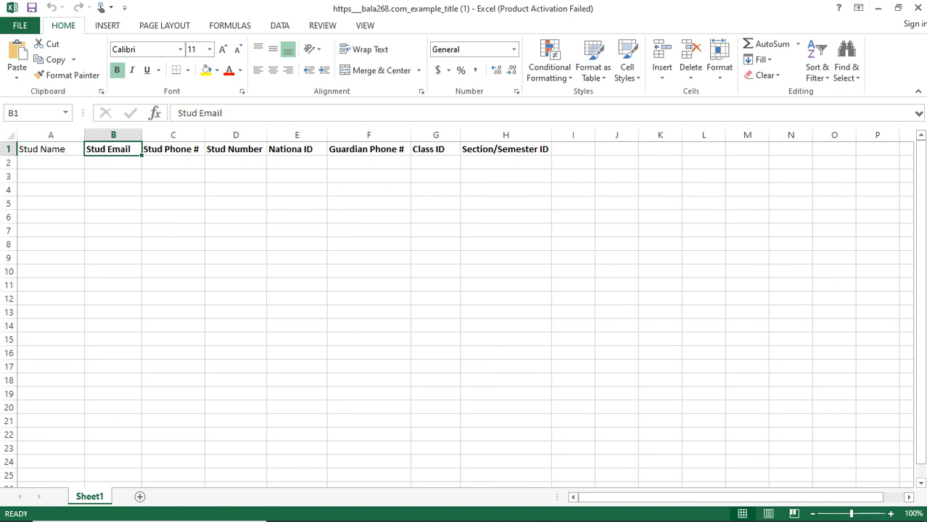
{"action": "left_click", "coordinate": [917, 8]}
- Download the sample student file from the MDMS bulk upload page
{"action": "left_click", "coordinate": [573, 11]}
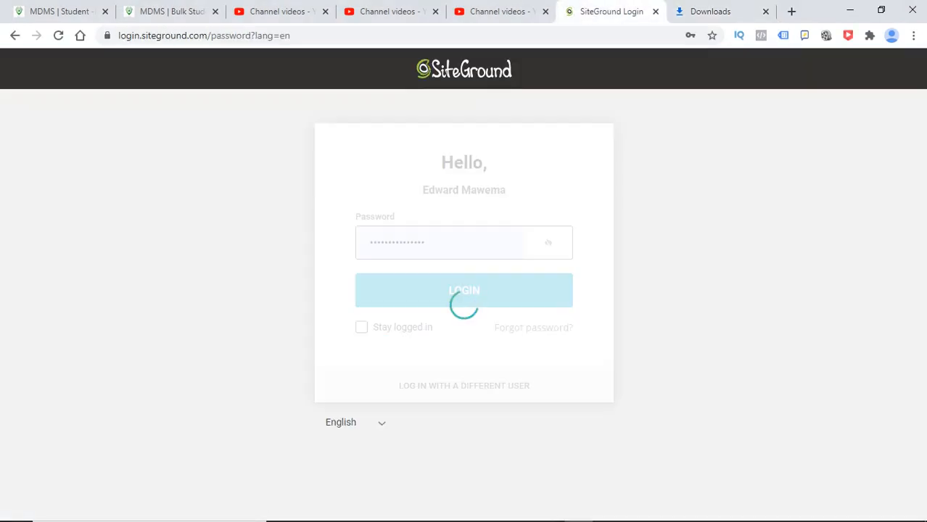
{"action": "left_click", "coordinate": [172, 11]}
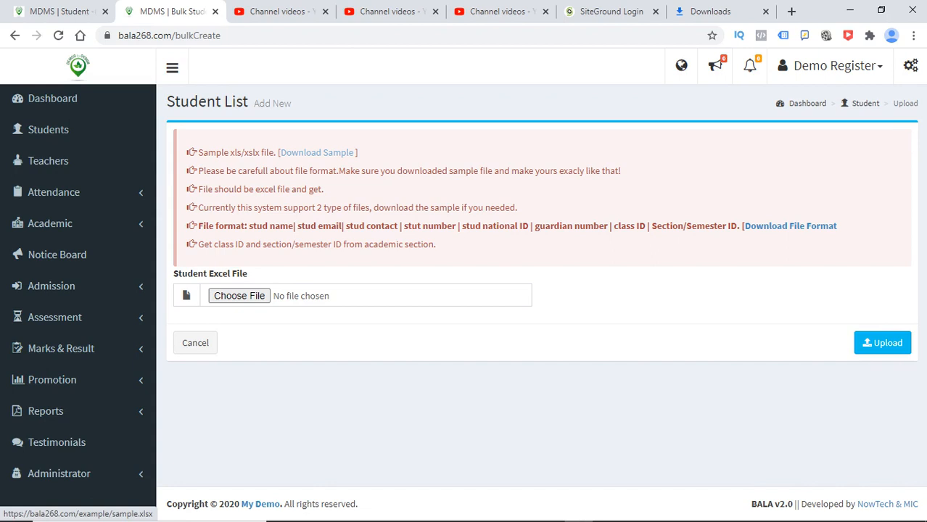
{"action": "left_click", "coordinate": [317, 152]}
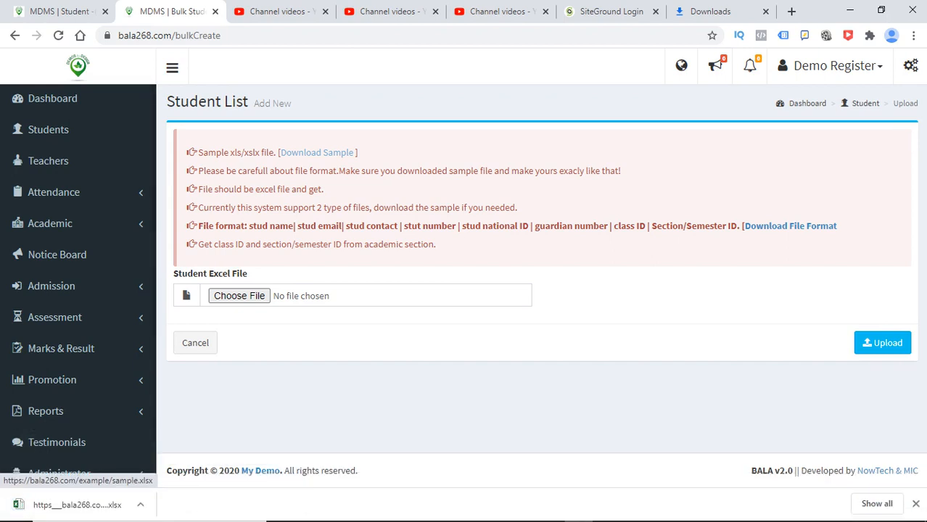
- Open the downloaded sample workbook in Excel with editing enabled, starting at A1
{"action": "key", "text": "super"}
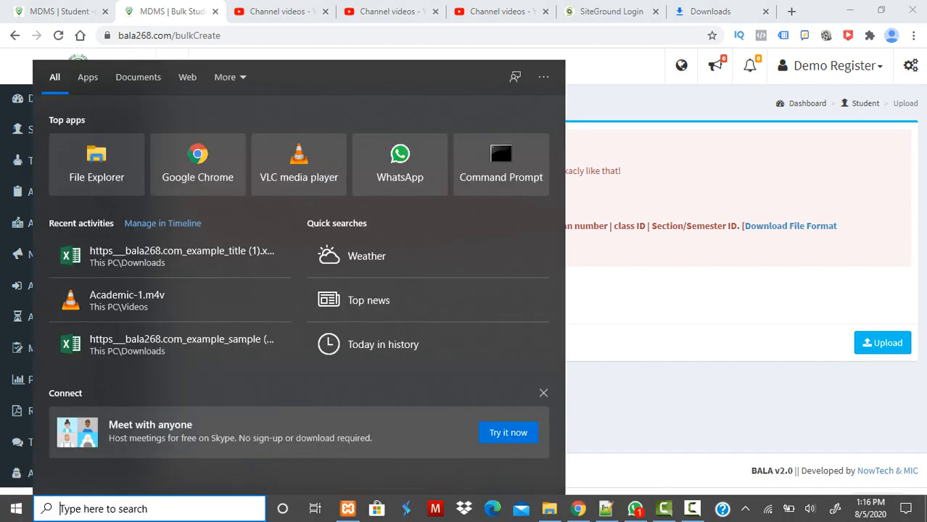
{"action": "key", "text": "Escape"}
{"action": "left_click", "coordinate": [77, 504]}
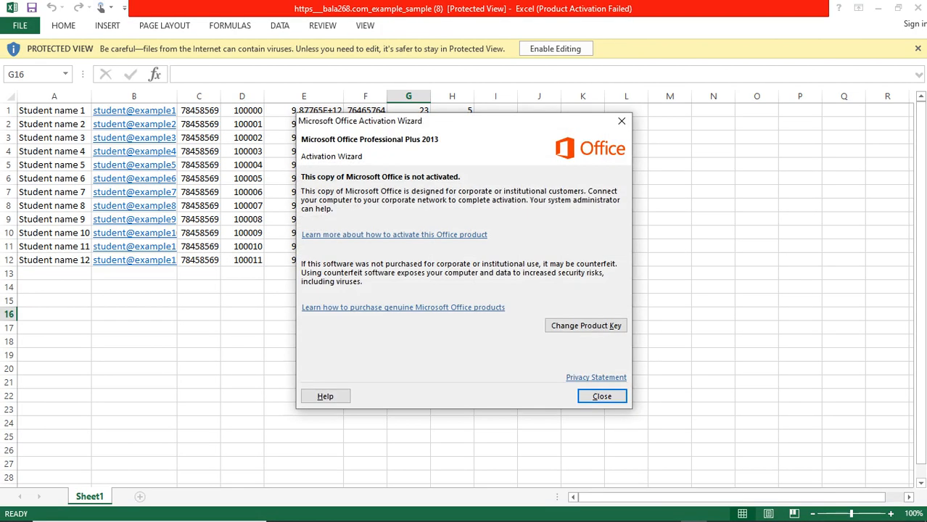
{"action": "left_click", "coordinate": [622, 121]}
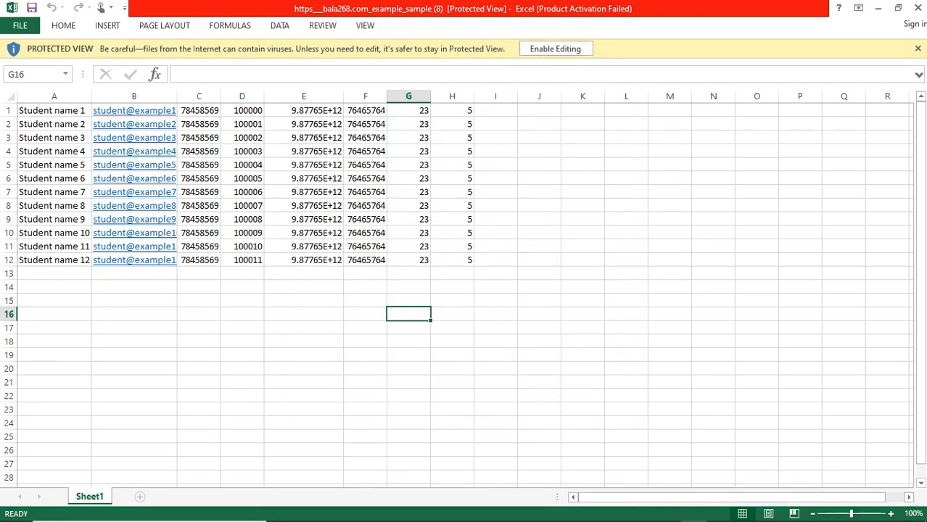
{"action": "left_click", "coordinate": [555, 48]}
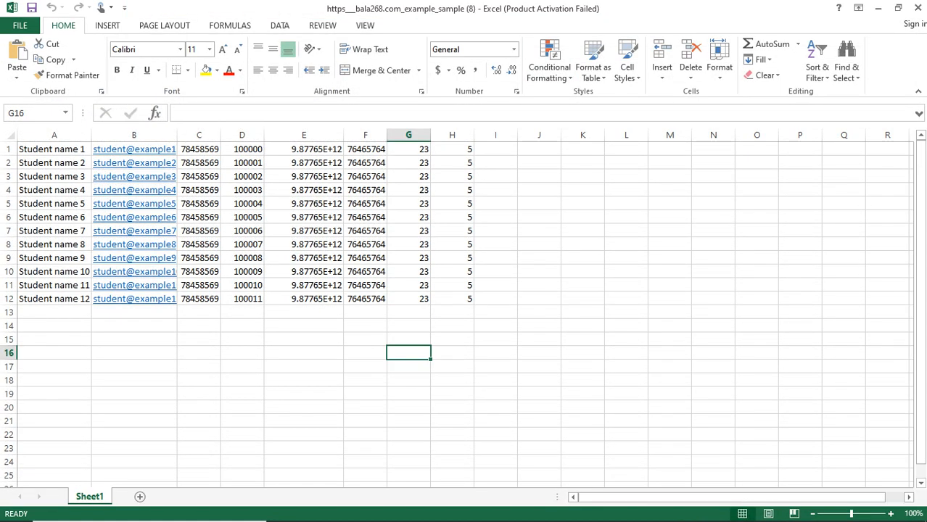
{"action": "left_click", "coordinate": [54, 150]}
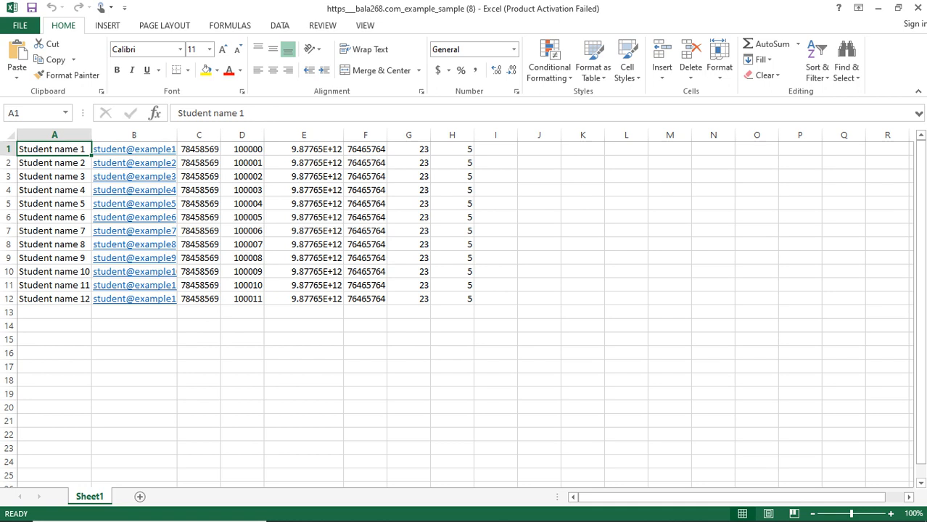
- Find Grade 5's class ID, 50, in the MDMS Academic Class list
{"action": "left_click", "coordinate": [878, 8]}
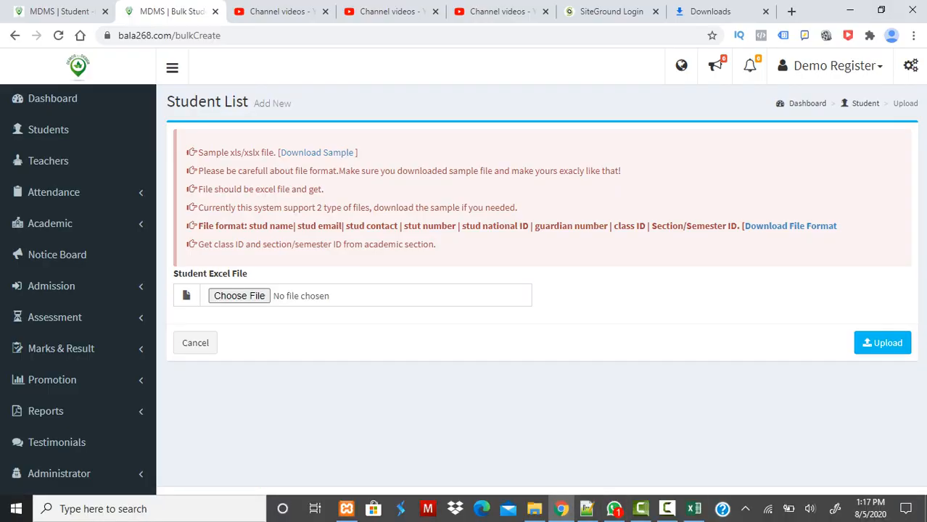
{"action": "mouse_move", "coordinate": [693, 509]}
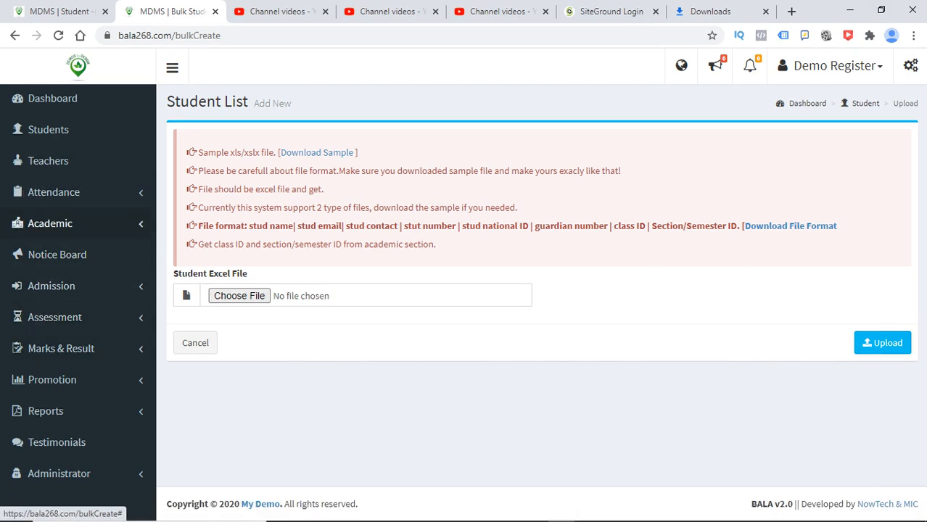
{"action": "left_click", "coordinate": [50, 223]}
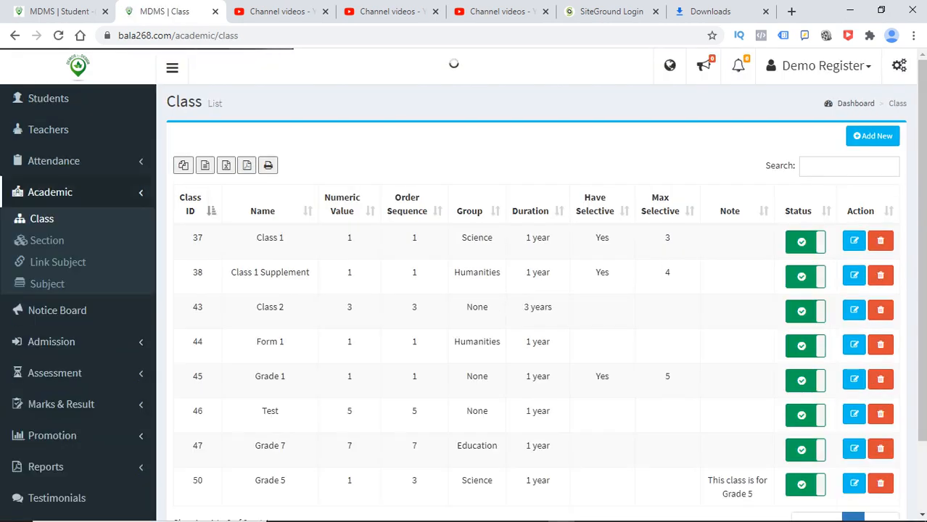
{"action": "scroll", "coordinate": [537, 290], "scroll_direction": "down", "scroll_amount": 2}
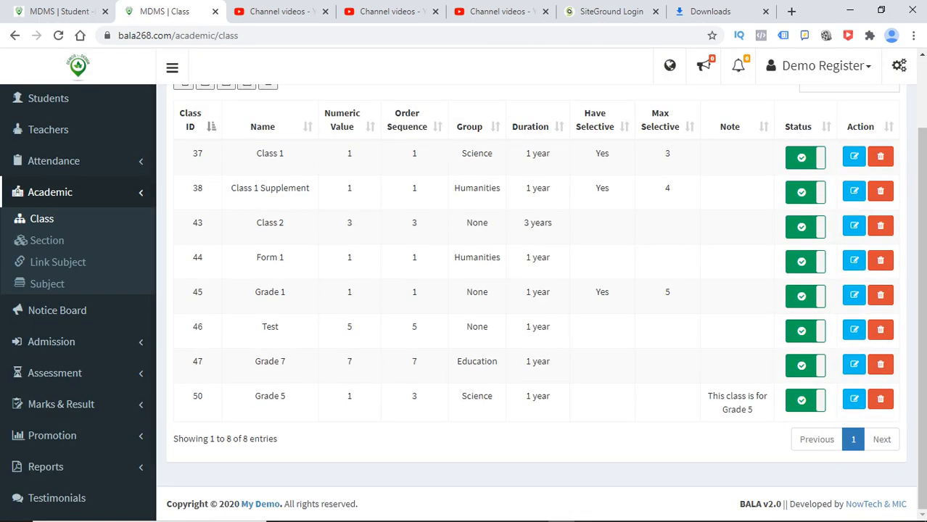
{"action": "left_click_drag", "start_coordinate": [205, 398], "coordinate": [197, 451]}
- Replace class ID 23 with 50 in G1 and fill it down through G12
{"action": "left_click", "coordinate": [449, 446]}
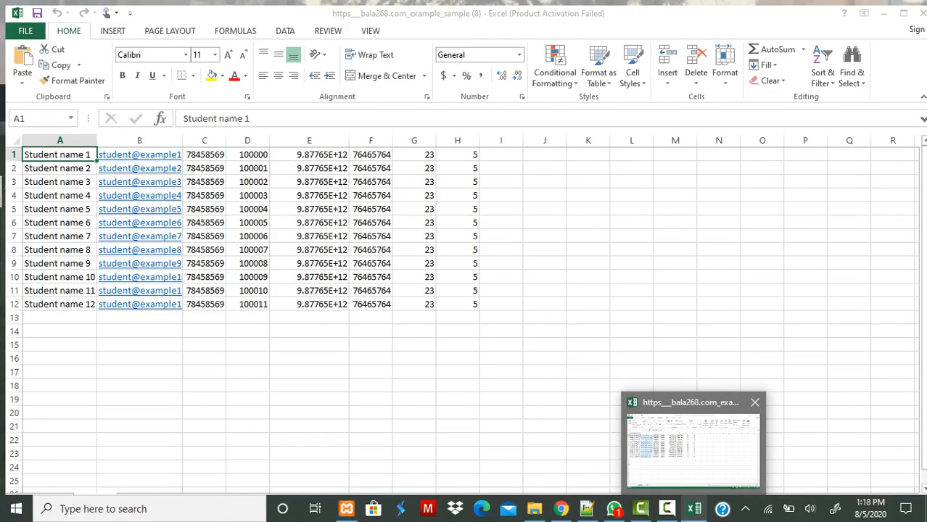
{"action": "left_click", "coordinate": [707, 396]}
{"action": "double_click", "coordinate": [413, 150]}
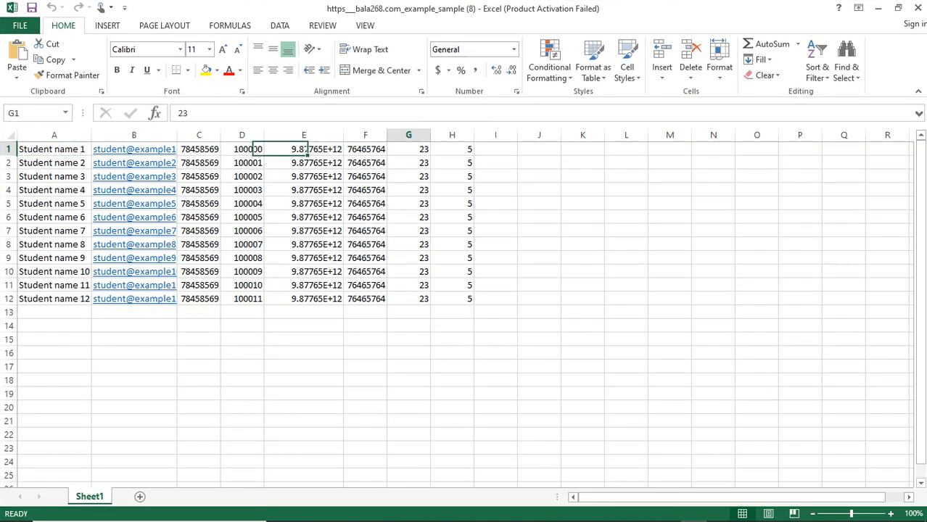
{"action": "key", "text": "BackSpace"}
{"action": "key", "text": "BackSpace"}
{"action": "type", "text": "50"}
{"action": "left_click_drag", "start_coordinate": [431, 155], "coordinate": [432, 305]}
{"action": "left_click", "coordinate": [408, 244]}
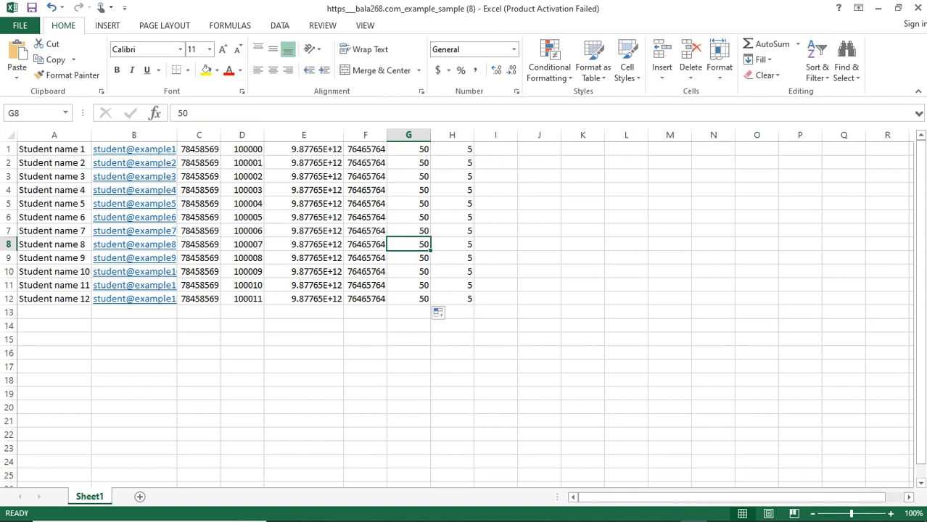
{"action": "key", "text": "Down"}
{"action": "key", "text": "Down"}
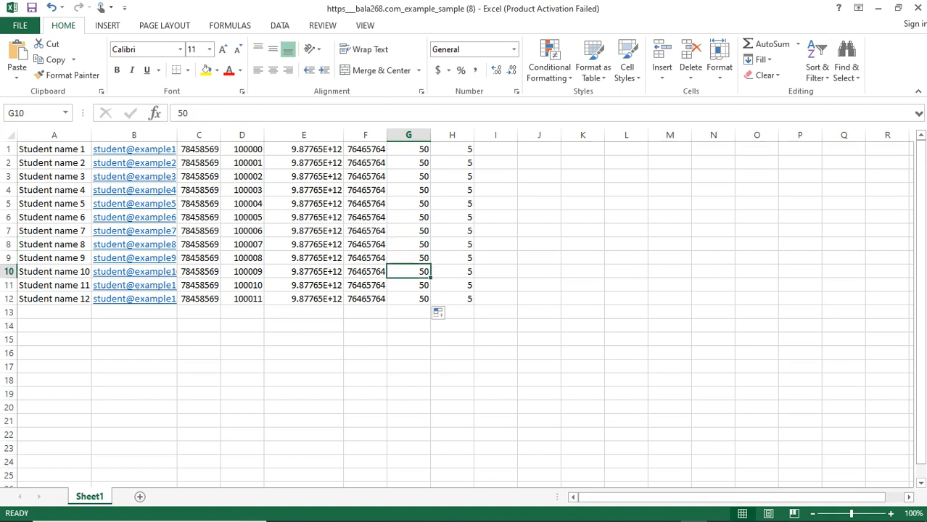
{"action": "key", "text": "F2"}
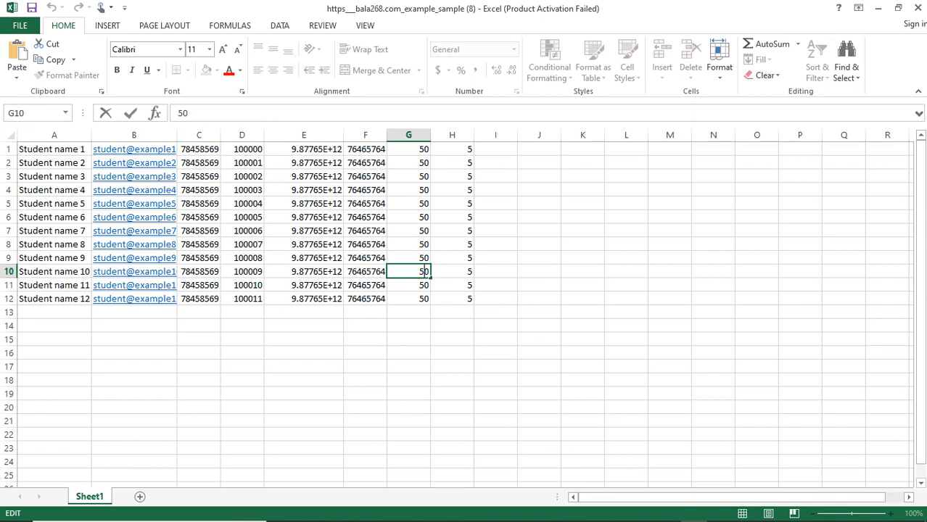
{"action": "left_click", "coordinate": [413, 190]}
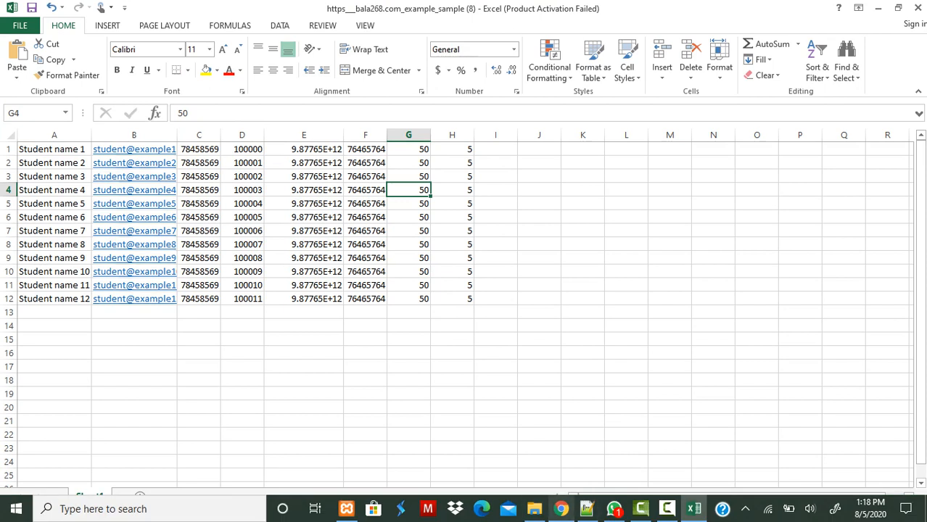
- Find Grade 5's section IDs in the Section list: 72 for A and 73 for B
{"action": "left_click", "coordinate": [560, 508]}
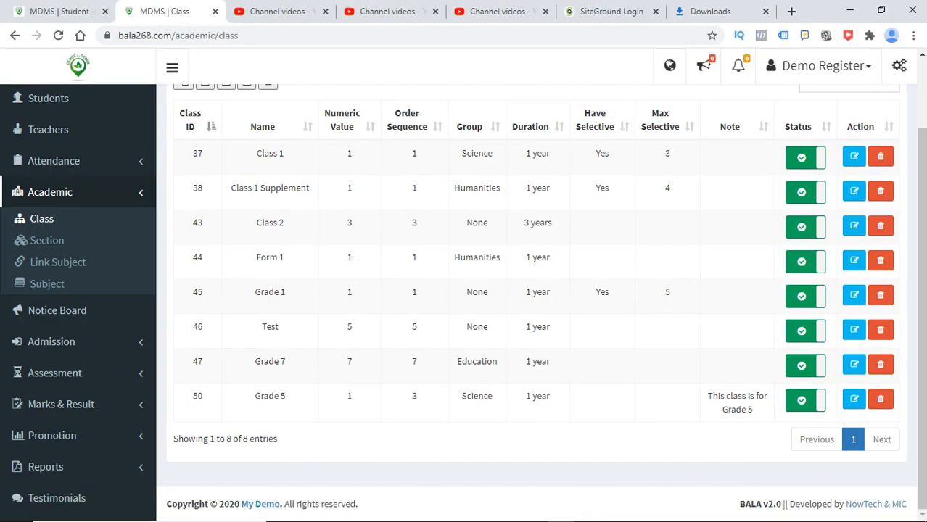
{"action": "left_click", "coordinate": [196, 396]}
{"action": "double_click", "coordinate": [195, 396]}
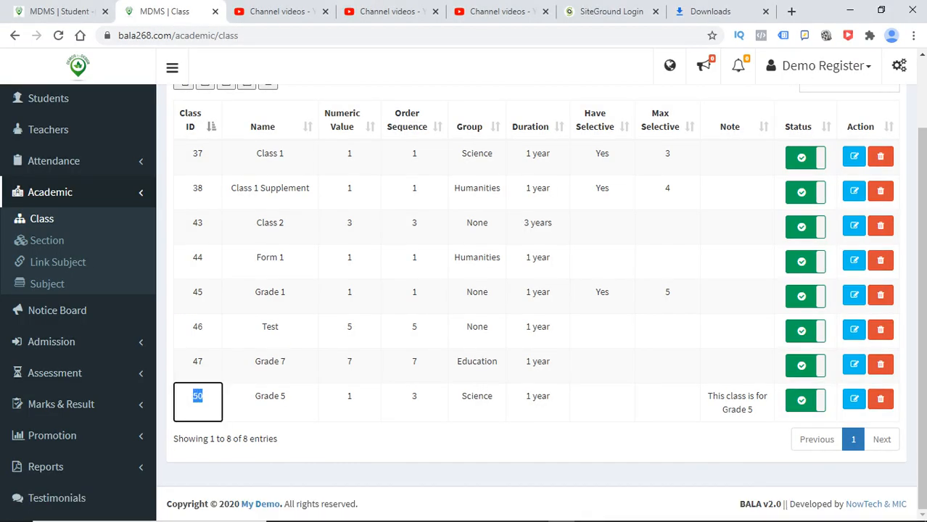
{"action": "left_click", "coordinate": [47, 240]}
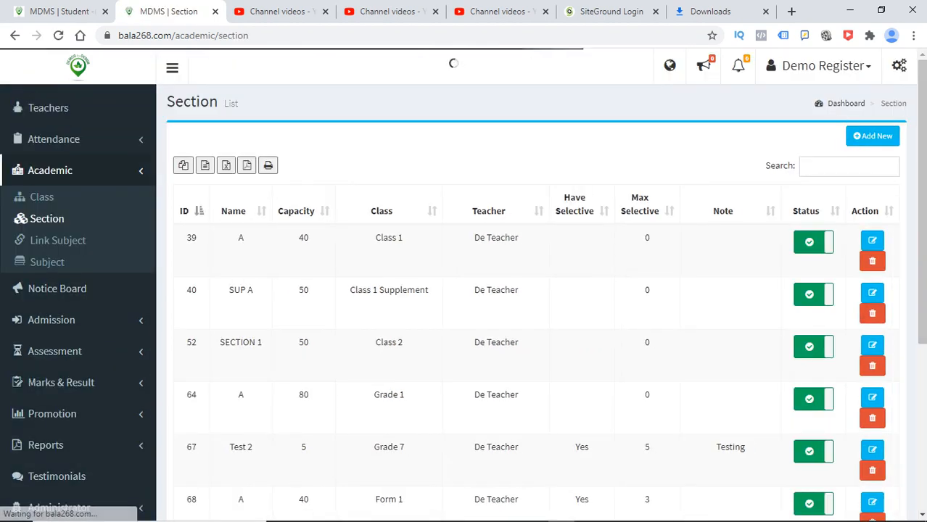
{"action": "scroll", "coordinate": [537, 290], "scroll_direction": "down", "scroll_amount": 5}
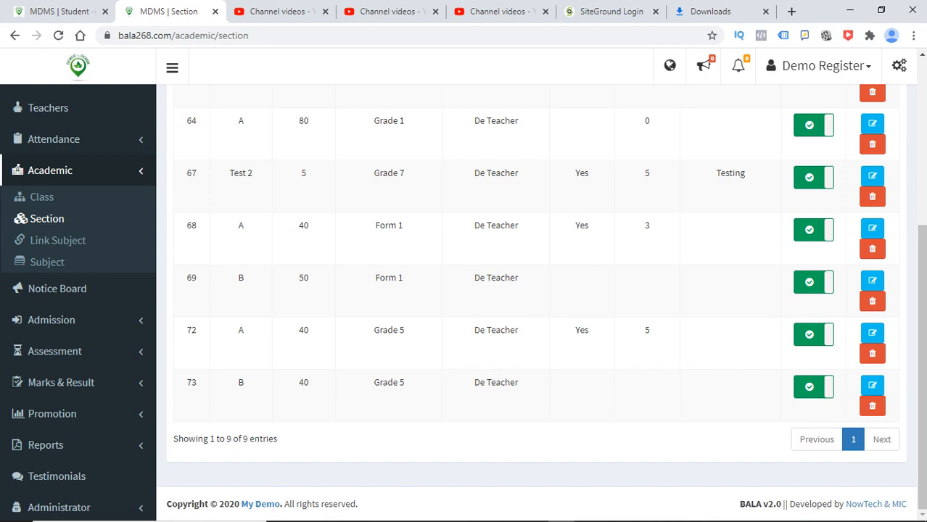
{"action": "left_click_drag", "start_coordinate": [501, 384], "coordinate": [186, 383]}
{"action": "left_click", "coordinate": [188, 385]}
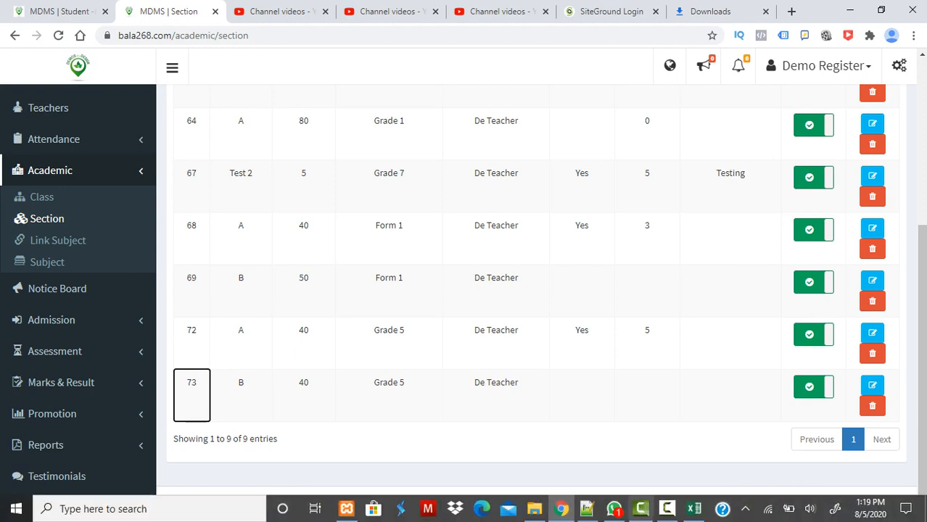
- Replace section ID 5 with 72 in H1 and fill it down through H12
{"action": "left_click", "coordinate": [694, 508]}
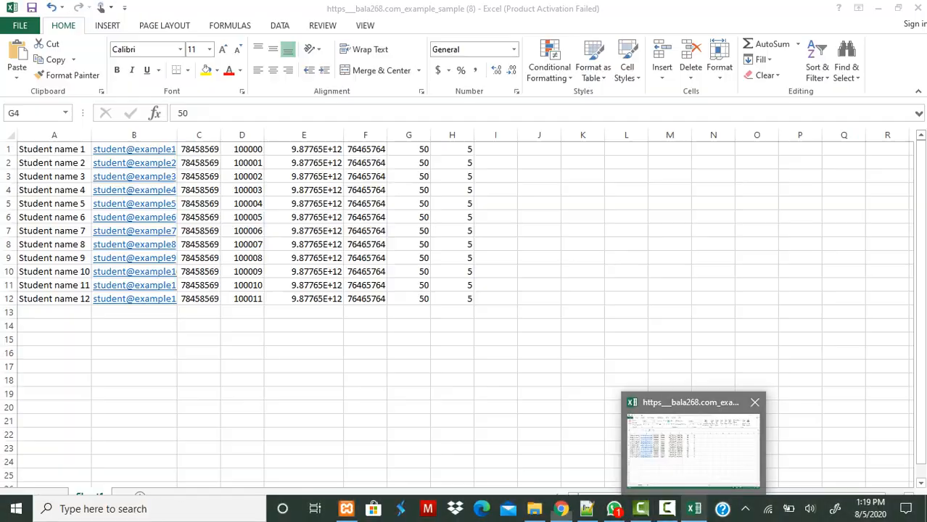
{"action": "double_click", "coordinate": [451, 150]}
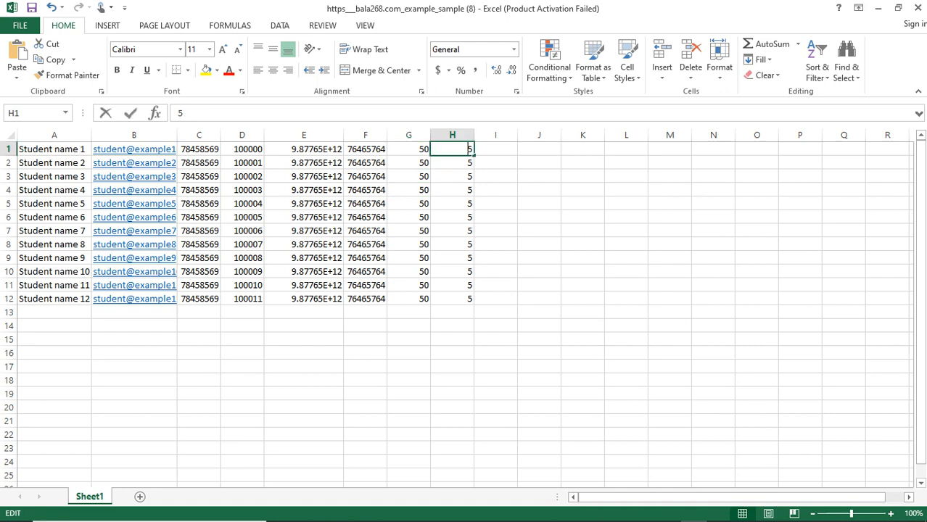
{"action": "key", "text": "BackSpace"}
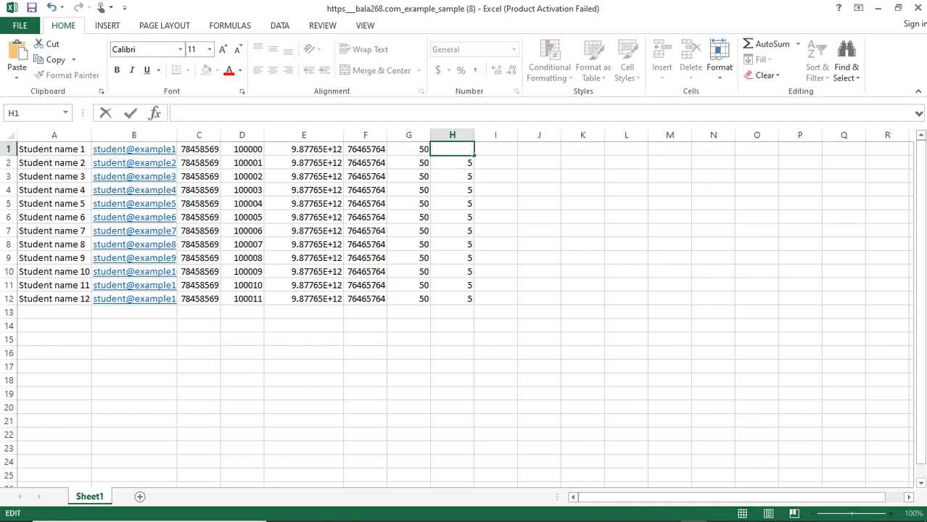
{"action": "type", "text": "72"}
{"action": "left_click_drag", "start_coordinate": [475, 154], "coordinate": [481, 312]}
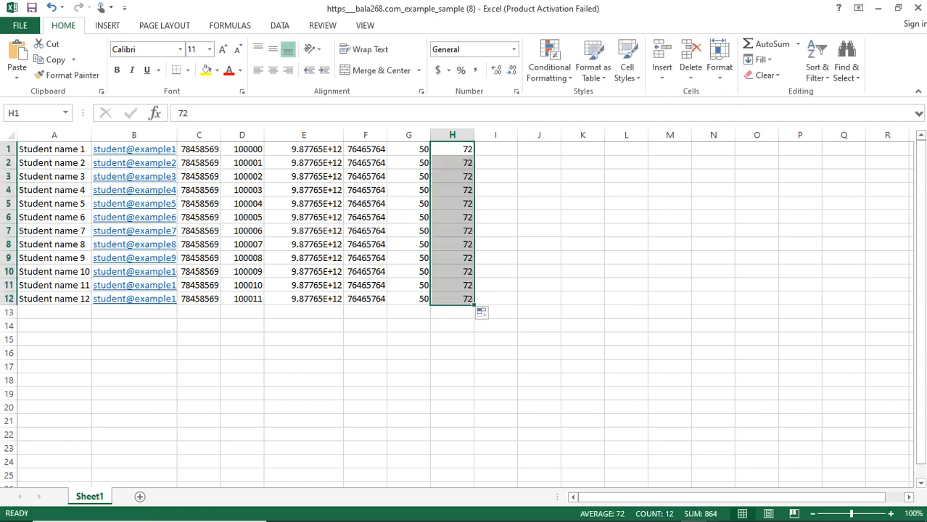
{"action": "left_click", "coordinate": [583, 231]}
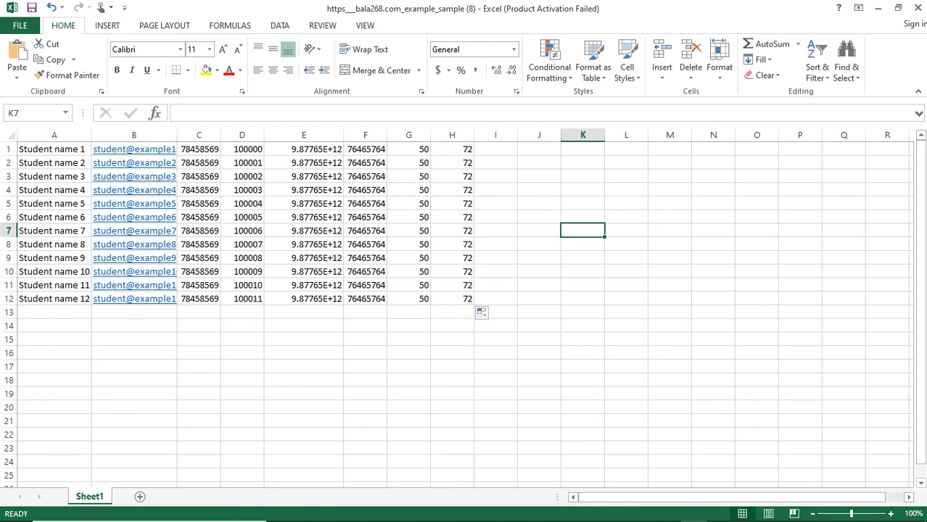
{"action": "left_click", "coordinate": [55, 149]}
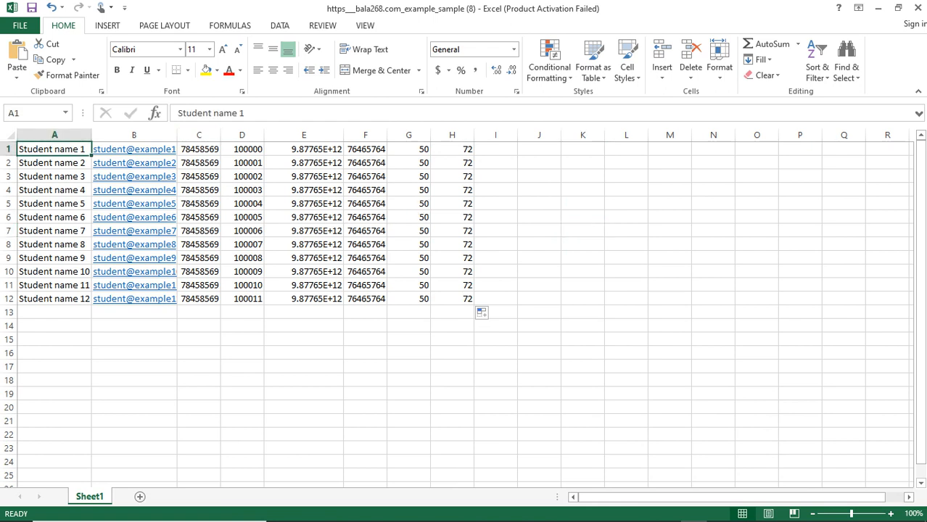
- Replace B1's e-mail with a numbered test address and fill the series down to B12
{"action": "left_click_drag", "start_coordinate": [177, 135], "coordinate": [289, 135]}
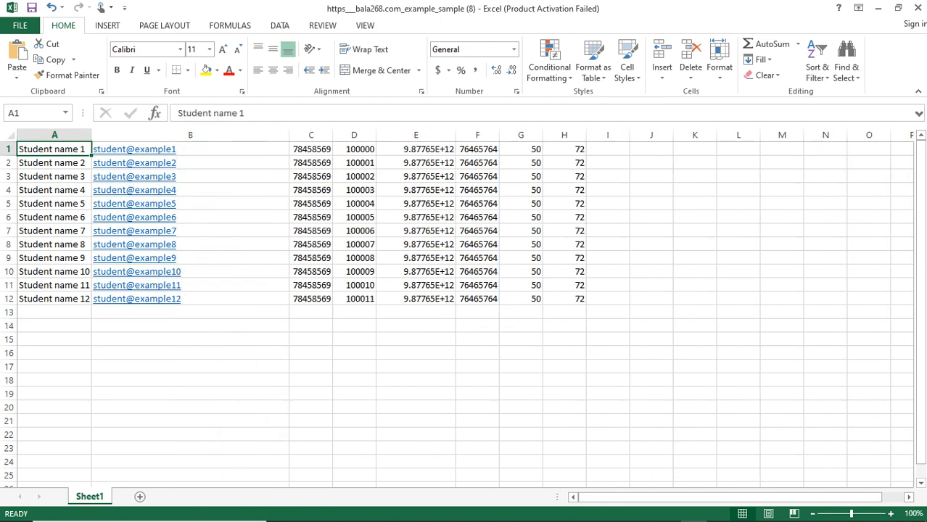
{"action": "double_click", "coordinate": [232, 149]}
{"action": "key", "text": "BackSpace"}
{"action": "key", "text": "BackSpace"}
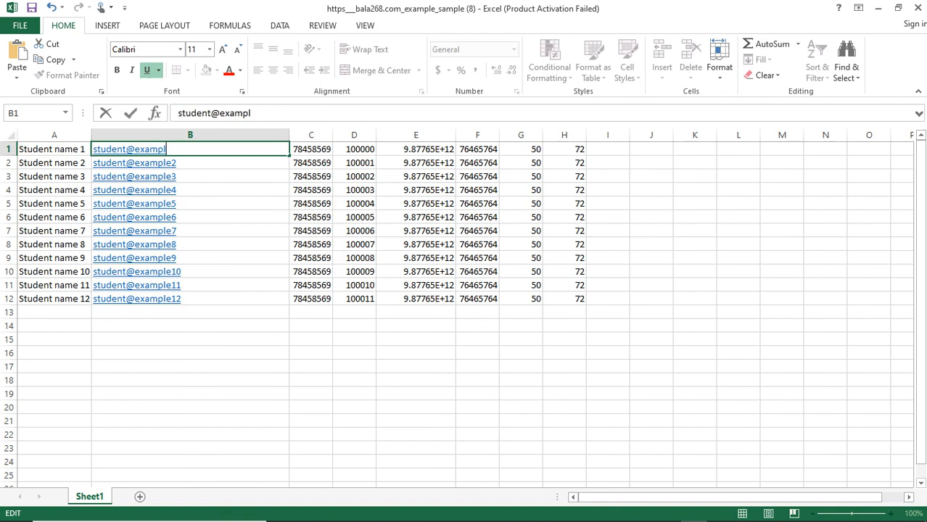
{"action": "key", "text": "BackSpace"}
{"action": "key", "text": "BackSpace"}
{"action": "key", "text": "BackSpace"}
{"action": "key", "text": "BackSpace"}
{"action": "key", "text": "BackSpace"}
{"action": "key", "text": "BackSpace"}
{"action": "key", "text": "BackSpace"}
{"action": "key", "text": "BackSpace"}
{"action": "key", "text": "BackSpace"}
{"action": "key", "text": "BackSpace"}
{"action": "key", "text": "BackSpace"}
{"action": "key", "text": "BackSpace"}
{"action": "key", "text": "BackSpace"}
{"action": "key", "text": "BackSpace"}
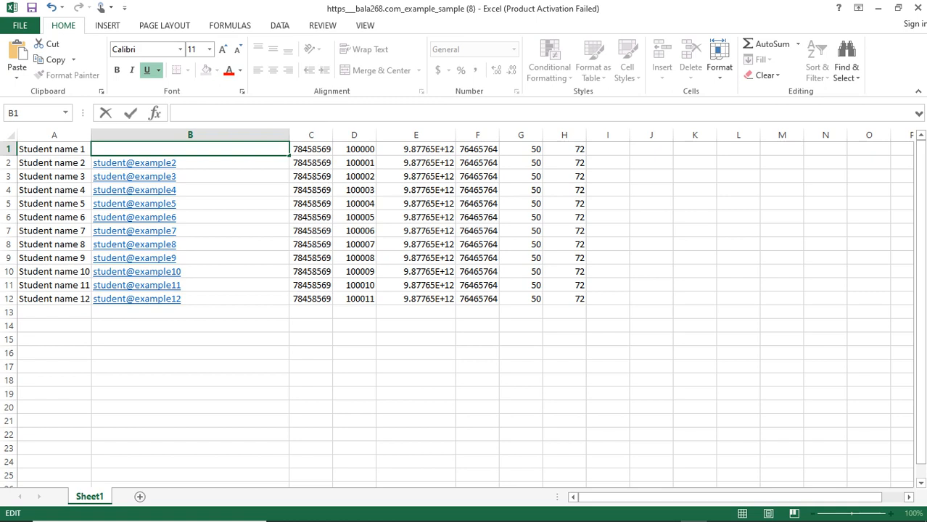
{"action": "type", "text": "testing"}
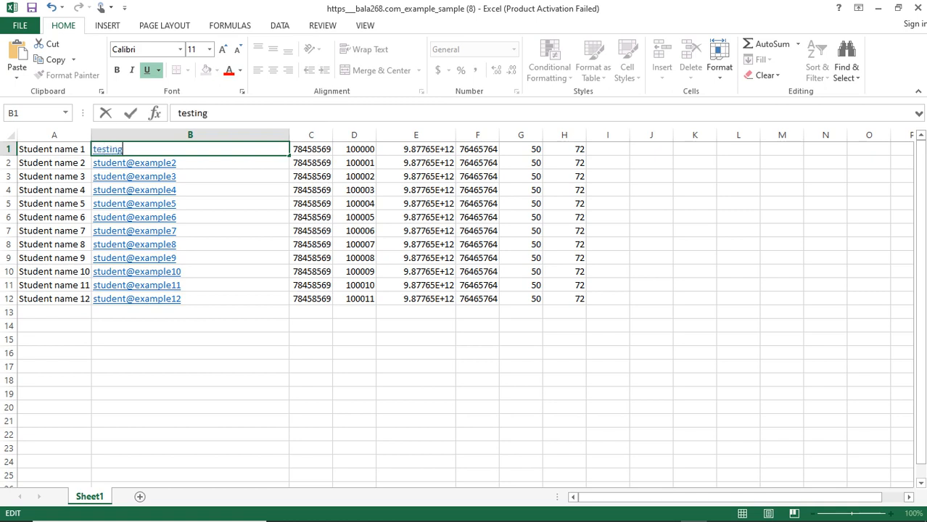
{"action": "type", "text": "student"}
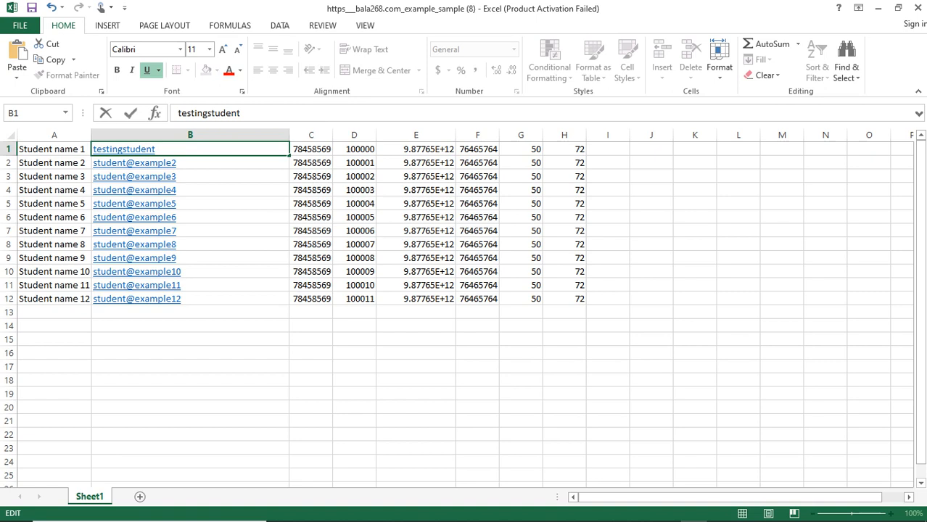
{"action": "type", "text": "@demo"}
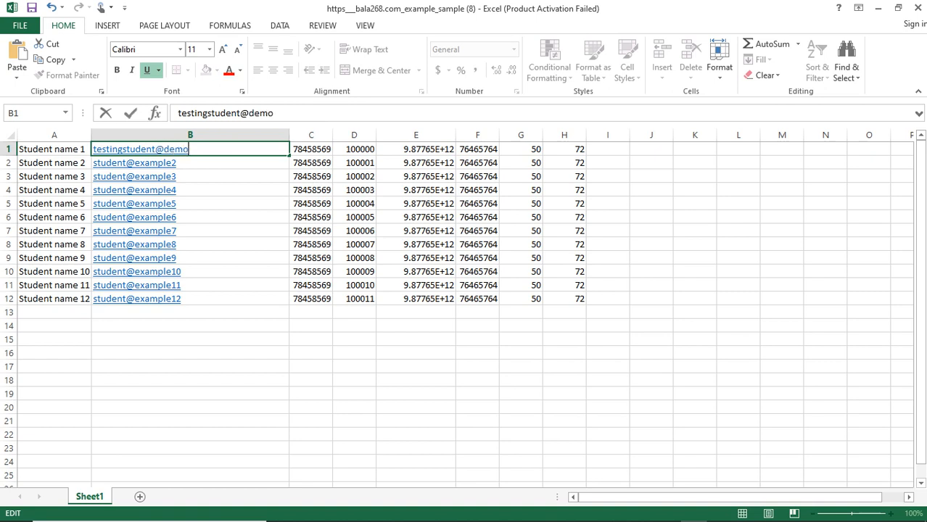
{"action": "type", "text": ".co.sz1"}
{"action": "left_click_drag", "start_coordinate": [289, 155], "coordinate": [290, 296]}
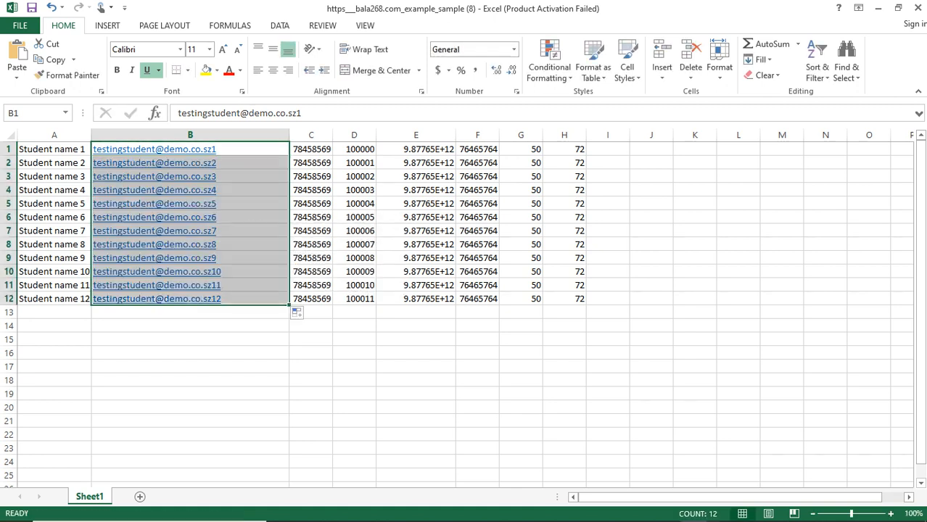
{"action": "left_click", "coordinate": [251, 258]}
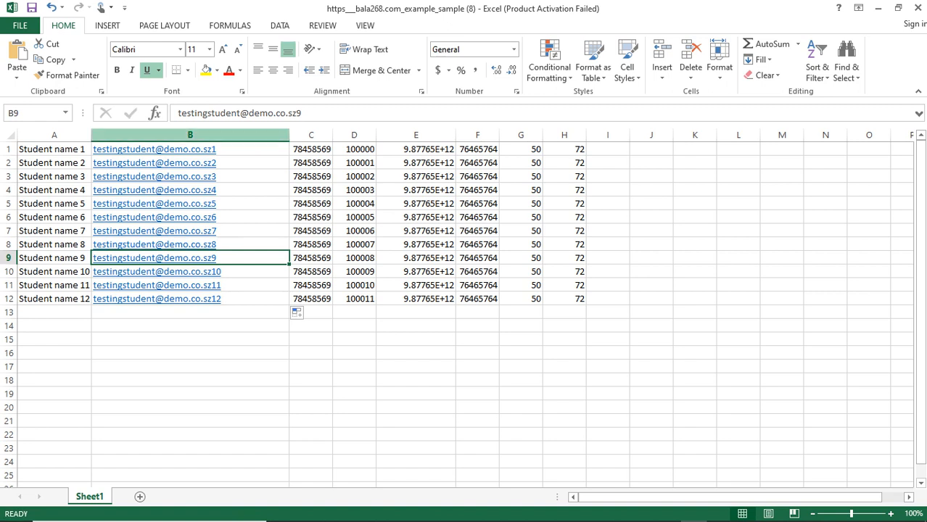
{"action": "left_click_drag", "start_coordinate": [288, 135], "coordinate": [226, 135]}
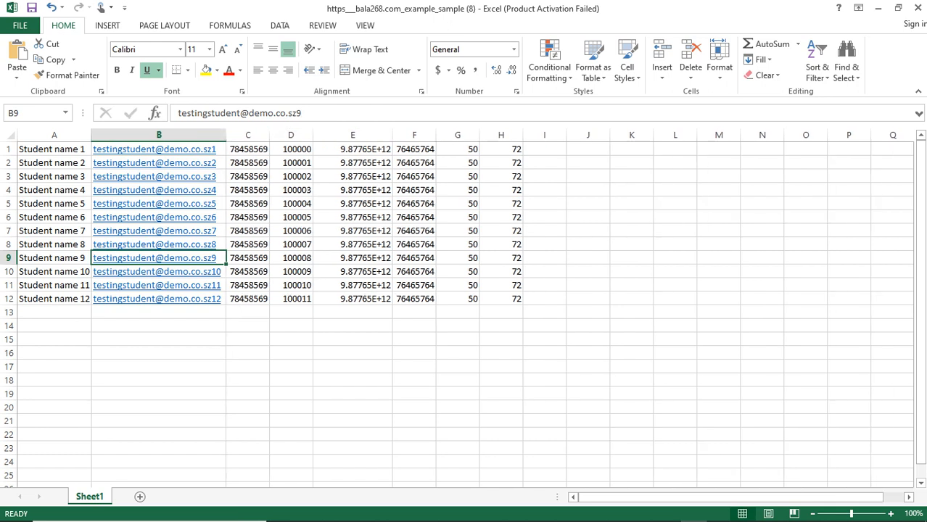
- Set D1 to DEM10000, fill DEM10000–DEM10011 down to D12, and widen column D
{"action": "double_click", "coordinate": [306, 150]}
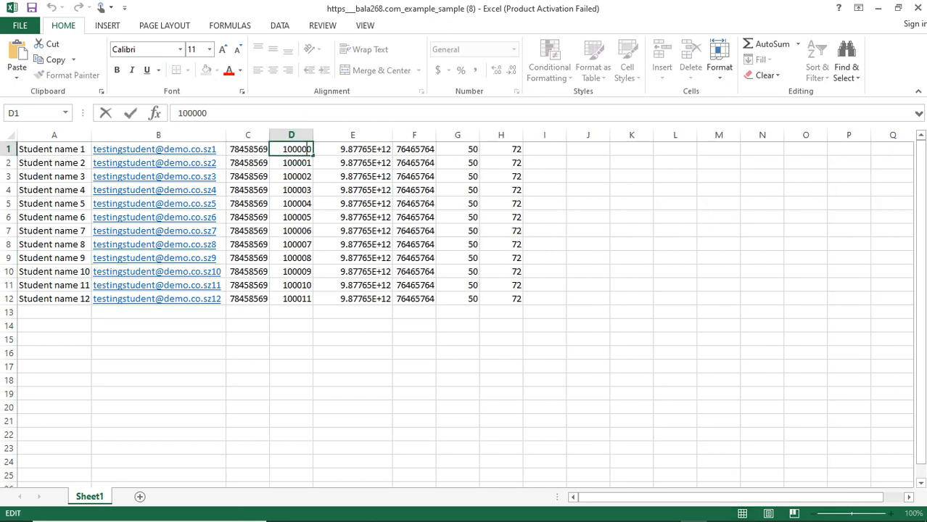
{"action": "key", "text": "Right"}
{"action": "key", "text": "BackSpace"}
{"action": "key", "text": "BackSpace"}
{"action": "key", "text": "BackSpace"}
{"action": "key", "text": "BackSpace"}
{"action": "key", "text": "BackSpace"}
{"action": "key", "text": "BackSpace"}
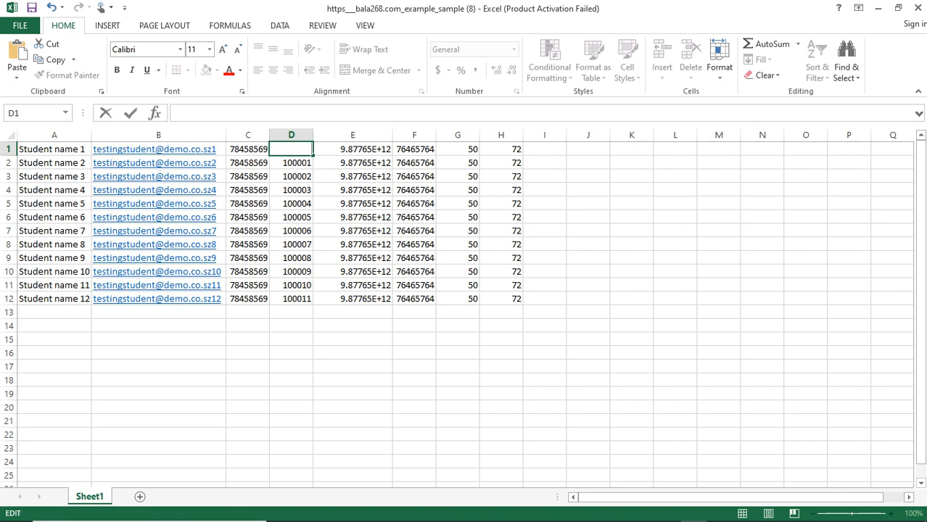
{"action": "type", "text": "CIT"}
{"action": "type", "text": "1"}
{"action": "key", "text": "BackSpace"}
{"action": "key", "text": "BackSpace"}
{"action": "key", "text": "BackSpace"}
{"action": "type", "text": "DEM12"}
{"action": "key", "text": "BackSpace"}
{"action": "type", "text": "0000"}
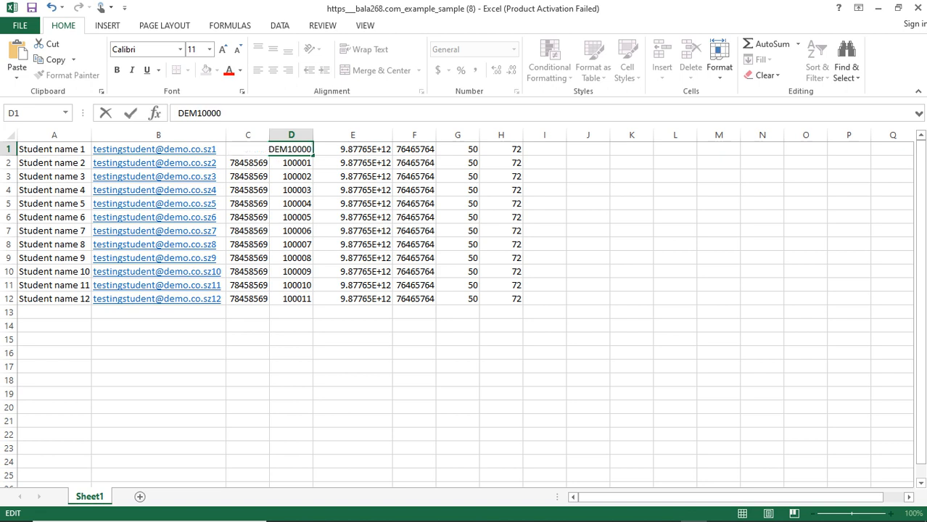
{"action": "key", "text": "ctrl+Return"}
{"action": "left_click_drag", "start_coordinate": [313, 155], "coordinate": [313, 306]}
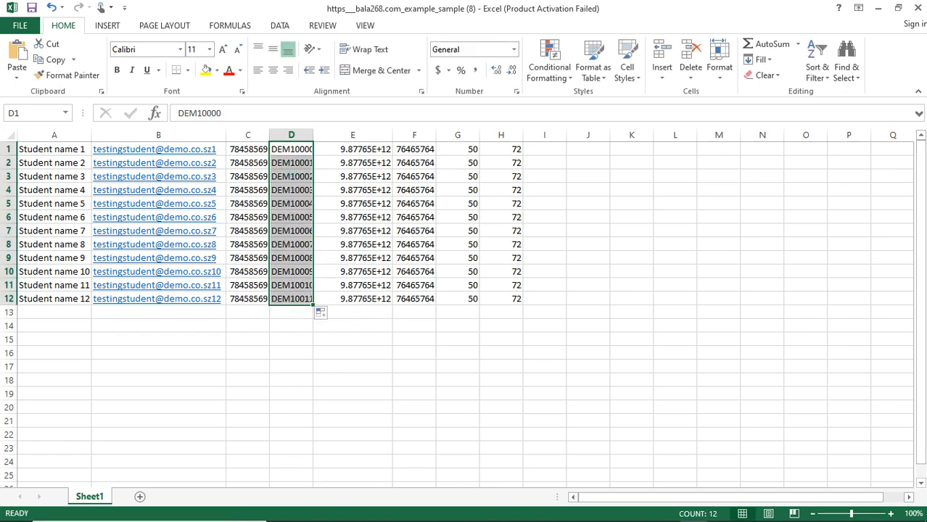
{"action": "left_click", "coordinate": [291, 204]}
{"action": "left_click_drag", "start_coordinate": [314, 135], "coordinate": [319, 134]}
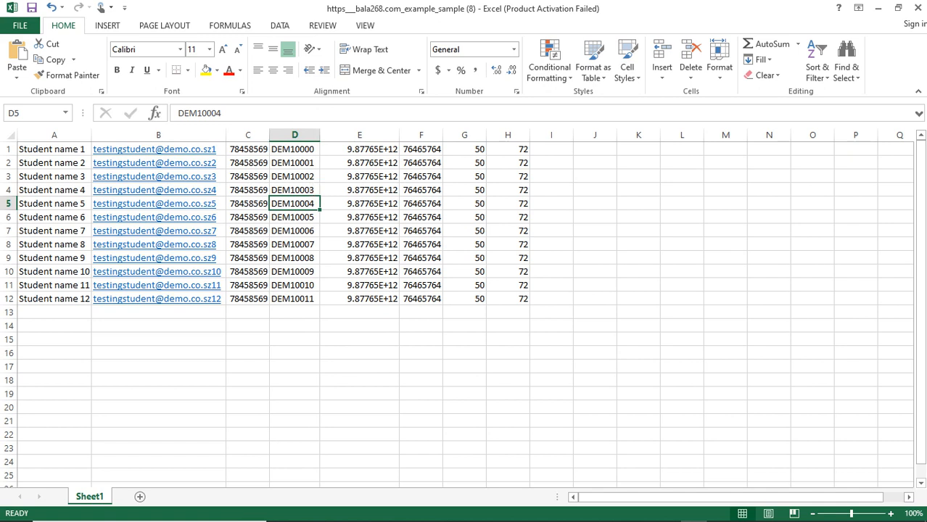
- Edit the phone numbers in E1 through E6 so each student's is different
{"action": "double_click", "coordinate": [384, 149]}
{"action": "left_click_drag", "start_coordinate": [393, 149], "coordinate": [369, 149]}
{"action": "key", "text": "BackSpace"}
{"action": "key", "text": "BackSpace"}
{"action": "key", "text": "BackSpace"}
{"action": "key", "text": "BackSpace"}
{"action": "key", "text": "BackSpace"}
{"action": "key", "text": "BackSpace"}
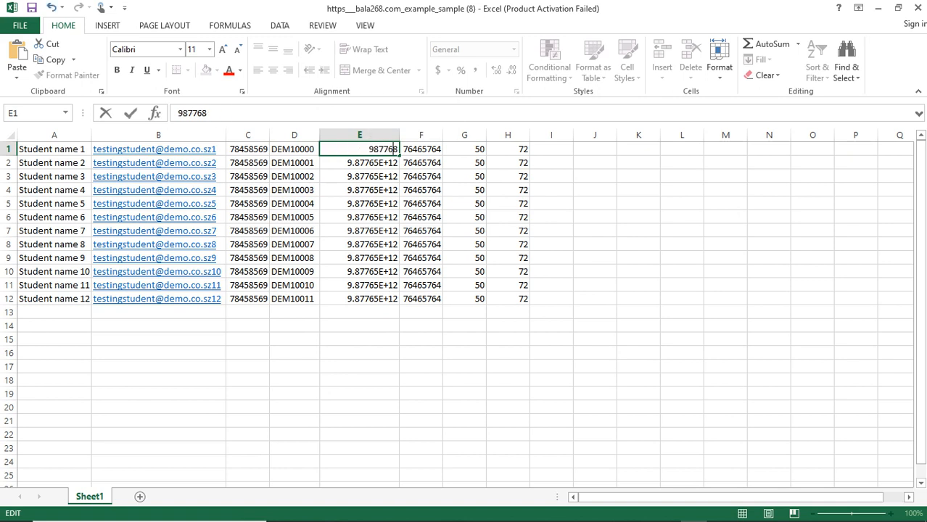
{"action": "type", "text": "43263422"}
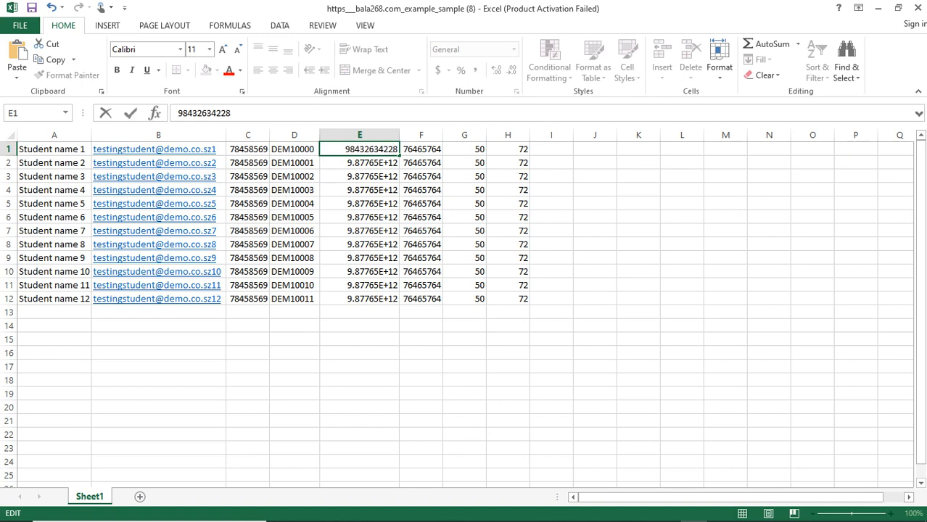
{"action": "key", "text": "Return"}
{"action": "key", "text": "F2"}
{"action": "key", "text": "BackSpace"}
{"action": "key", "text": "BackSpace"}
{"action": "key", "text": "BackSpace"}
{"action": "key", "text": "BackSpace"}
{"action": "key", "text": "BackSpace"}
{"action": "key", "text": "BackSpace"}
{"action": "key", "text": "BackSpace"}
{"action": "key", "text": "BackSpace"}
{"action": "type", "text": "46243728"}
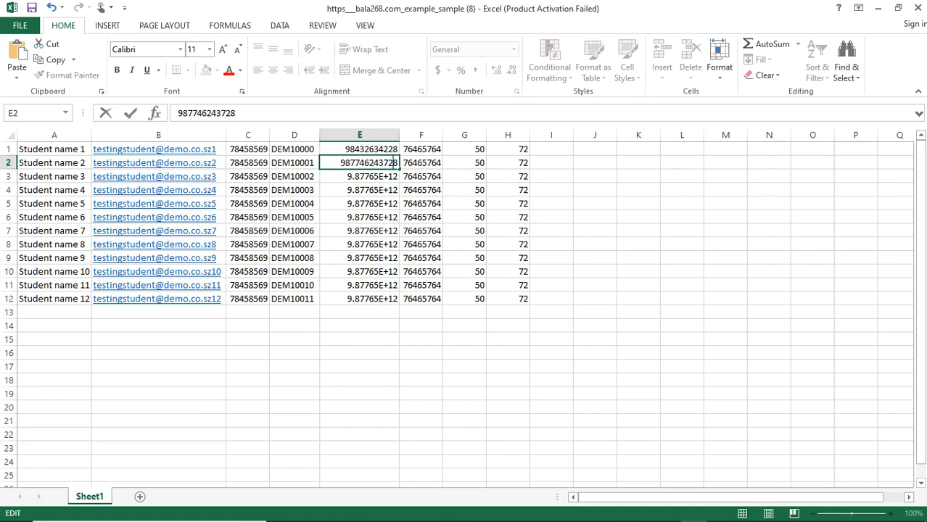
{"action": "key", "text": "Return"}
{"action": "key", "text": "F2"}
{"action": "key", "text": "Left"}
{"action": "key", "text": "Left"}
{"action": "key", "text": "BackSpace"}
{"action": "key", "text": "BackSpace"}
{"action": "key", "text": "BackSpace"}
{"action": "key", "text": "BackSpace"}
{"action": "key", "text": "BackSpace"}
{"action": "key", "text": "BackSpace"}
{"action": "key", "text": "BackSpace"}
{"action": "key", "text": "BackSpace"}
{"action": "type", "text": "243623245"}
{"action": "key", "text": "Return"}
{"action": "key", "text": "F2"}
{"action": "key", "text": "BackSpace"}
{"action": "key", "text": "BackSpace"}
{"action": "key", "text": "BackSpace"}
{"action": "key", "text": "BackSpace"}
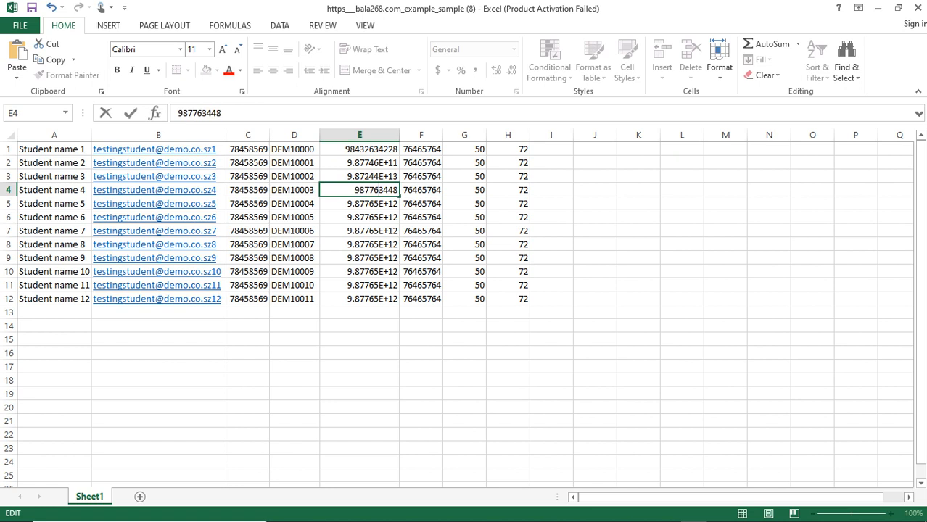
{"action": "type", "text": "45373"}
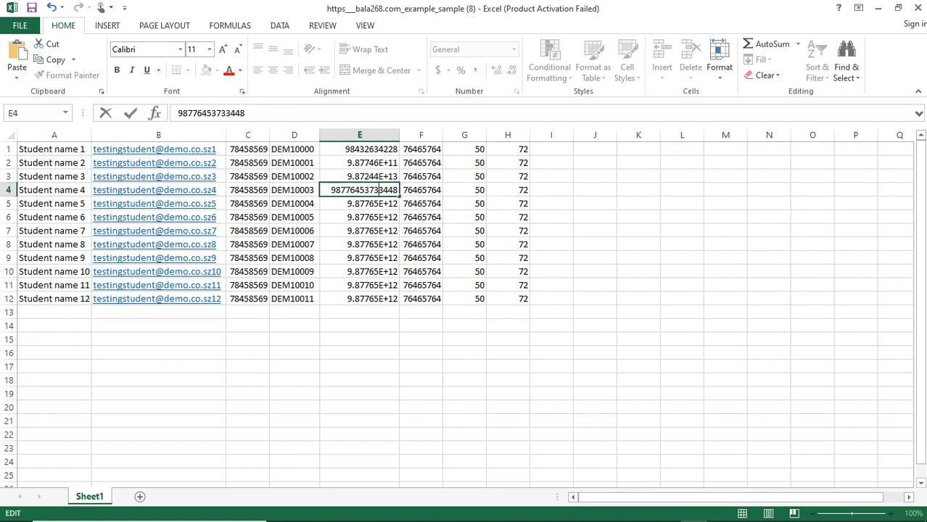
{"action": "key", "text": "Return"}
{"action": "key", "text": "F2"}
{"action": "key", "text": "Left"}
{"action": "key", "text": "Left"}
{"action": "key", "text": "Left"}
{"action": "key", "text": "Left"}
{"action": "key", "text": "Left"}
{"action": "key", "text": "BackSpace"}
{"action": "key", "text": "BackSpace"}
{"action": "key", "text": "BackSpace"}
{"action": "key", "text": "BackSpace"}
{"action": "type", "text": "3642"}
{"action": "key", "text": "Return"}
{"action": "key", "text": "F2"}
{"action": "key", "text": "Left"}
{"action": "key", "text": "Left"}
{"action": "key", "text": "Left"}
{"action": "key", "text": "Left"}
{"action": "key", "text": "Left"}
{"action": "key", "text": "BackSpace"}
{"action": "key", "text": "BackSpace"}
{"action": "key", "text": "BackSpace"}
{"action": "key", "text": "BackSpace"}
{"action": "type", "text": "435"}
{"action": "key", "text": "Return"}
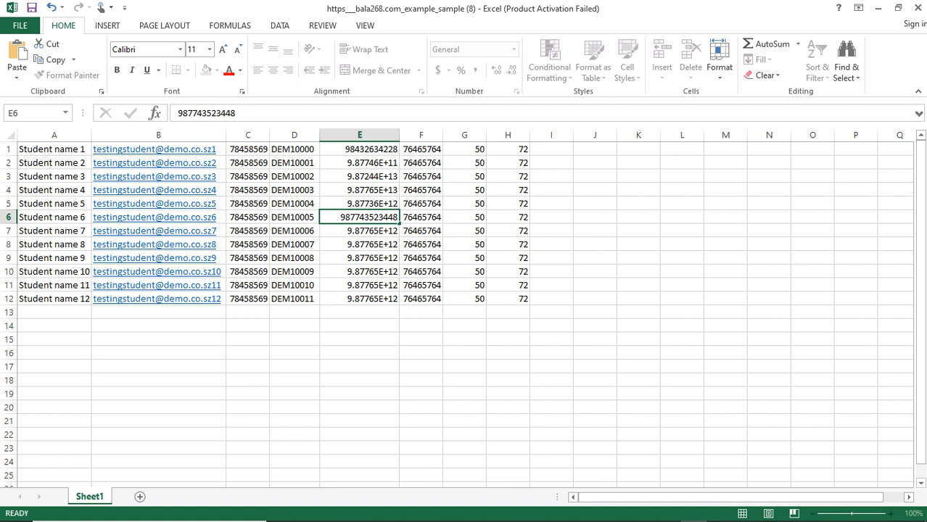
- Edit the phone numbers in E7 through E12 so each remaining student's is unique
{"action": "key", "text": "F2"}
{"action": "key", "text": "Left"}
{"action": "key", "text": "Left"}
{"action": "key", "text": "Left"}
{"action": "key", "text": "Left"}
{"action": "key", "text": "Left"}
{"action": "key", "text": "Left"}
{"action": "key", "text": "BackSpace"}
{"action": "key", "text": "BackSpace"}
{"action": "key", "text": "BackSpace"}
{"action": "type", "text": "34652"}
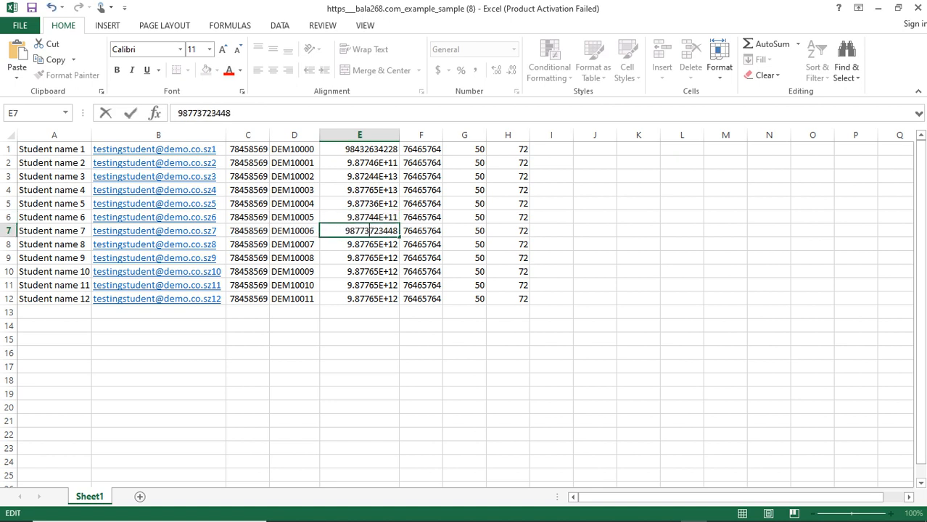
{"action": "key", "text": "Return"}
{"action": "key", "text": "F2"}
{"action": "key", "text": "Left"}
{"action": "key", "text": "Left"}
{"action": "key", "text": "Left"}
{"action": "key", "text": "Left"}
{"action": "key", "text": "Left"}
{"action": "key", "text": "BackSpace"}
{"action": "key", "text": "BackSpace"}
{"action": "key", "text": "BackSpace"}
{"action": "type", "text": "534"}
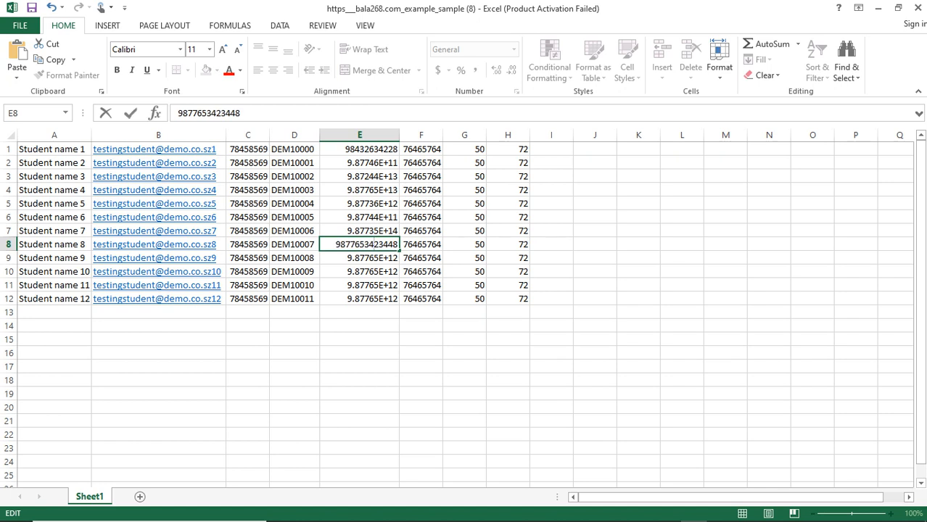
{"action": "key", "text": "Return"}
{"action": "key", "text": "F2"}
{"action": "key", "text": "Left"}
{"action": "key", "text": "Left"}
{"action": "key", "text": "Left"}
{"action": "key", "text": "Left"}
{"action": "key", "text": "Left"}
{"action": "key", "text": "BackSpace"}
{"action": "key", "text": "BackSpace"}
{"action": "key", "text": "BackSpace"}
{"action": "key", "text": "BackSpace"}
{"action": "type", "text": "3247"}
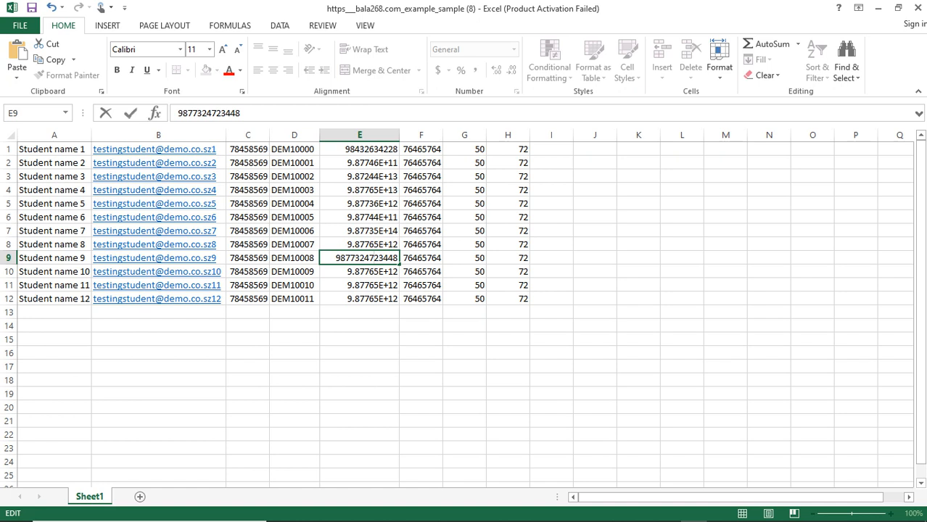
{"action": "key", "text": "Return"}
{"action": "key", "text": "F2"}
{"action": "key", "text": "Left"}
{"action": "key", "text": "Left"}
{"action": "key", "text": "Left"}
{"action": "key", "text": "Left"}
{"action": "key", "text": "Left"}
{"action": "key", "text": "Left"}
{"action": "key", "text": "BackSpace"}
{"action": "key", "text": "BackSpace"}
{"action": "key", "text": "BackSpace"}
{"action": "key", "text": "BackSpace"}
{"action": "key", "text": "BackSpace"}
{"action": "type", "text": "346537"}
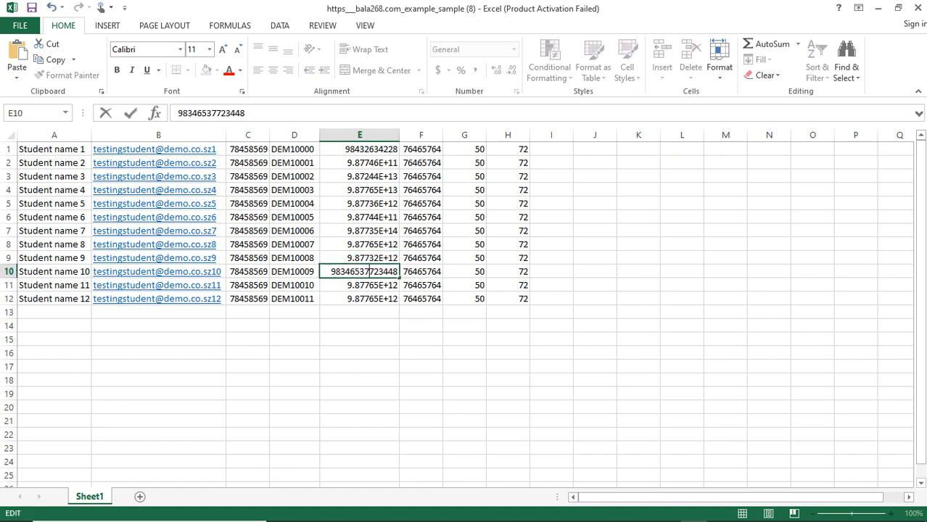
{"action": "key", "text": "Return"}
{"action": "key", "text": "F2"}
{"action": "key", "text": "Left"}
{"action": "key", "text": "Left"}
{"action": "key", "text": "Left"}
{"action": "key", "text": "Left"}
{"action": "key", "text": "Left"}
{"action": "key", "text": "BackSpace"}
{"action": "key", "text": "BackSpace"}
{"action": "key", "text": "BackSpace"}
{"action": "key", "text": "BackSpace"}
{"action": "type", "text": "2347"}
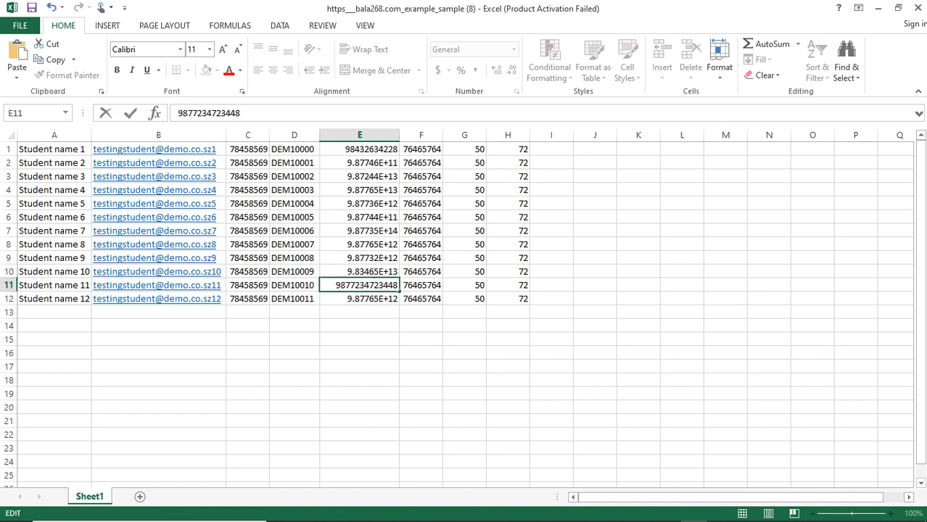
{"action": "key", "text": "Return"}
{"action": "key", "text": "F2"}
{"action": "key", "text": "Left"}
{"action": "key", "text": "Left"}
{"action": "key", "text": "Left"}
{"action": "key", "text": "Left"}
{"action": "key", "text": "Left"}
{"action": "key", "text": "BackSpace"}
{"action": "key", "text": "BackSpace"}
{"action": "key", "text": "BackSpace"}
{"action": "key", "text": "BackSpace"}
{"action": "key", "text": "BackSpace"}
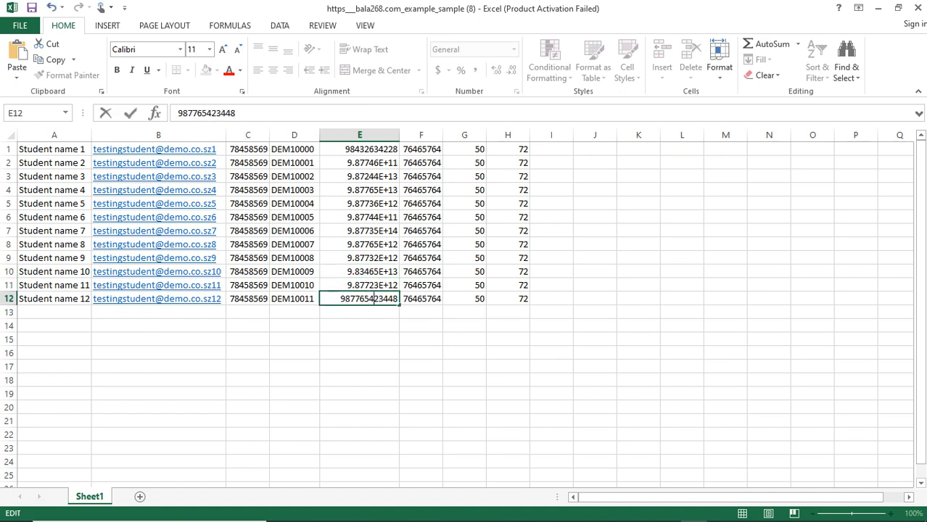
{"action": "type", "text": "453"}
{"action": "key", "text": "ctrl+Return"}
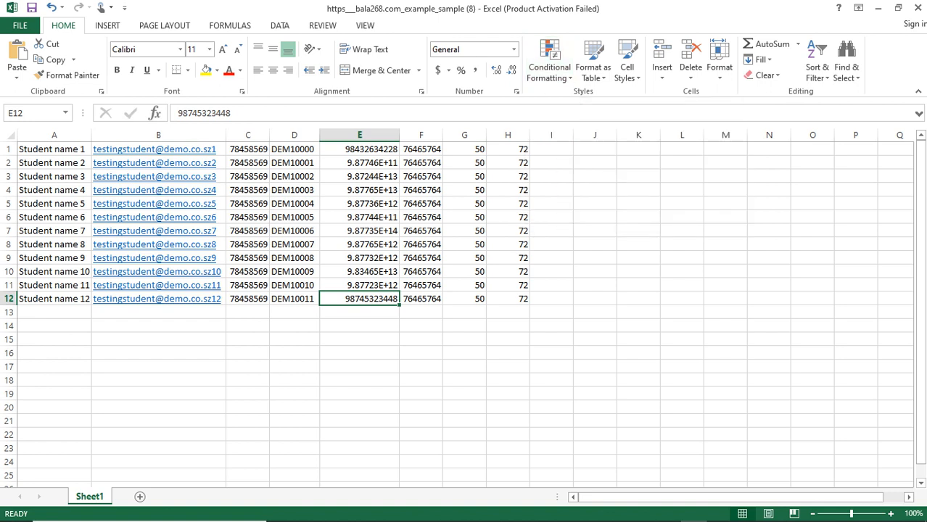
- Add a Duplicate Values rule to column D with Light Red Fill and Dark Red Text
{"action": "left_click", "coordinate": [294, 135]}
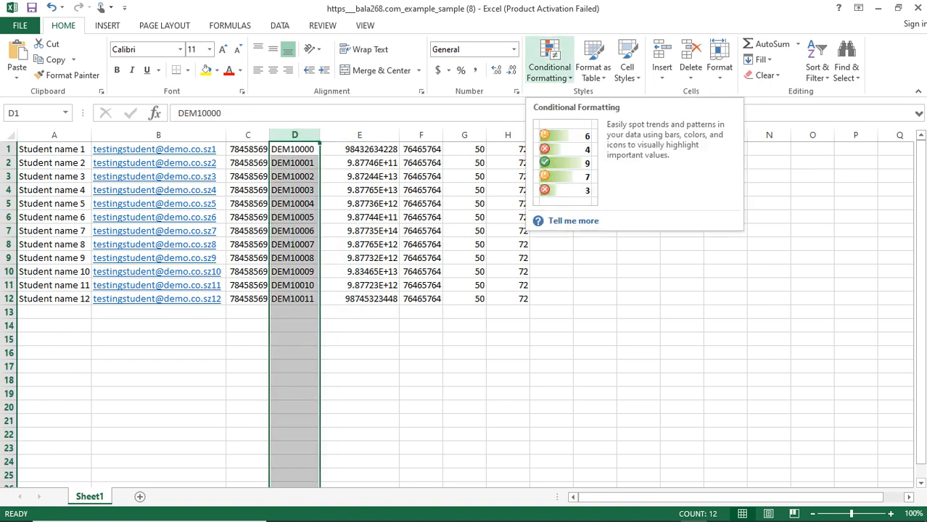
{"action": "left_click", "coordinate": [549, 65]}
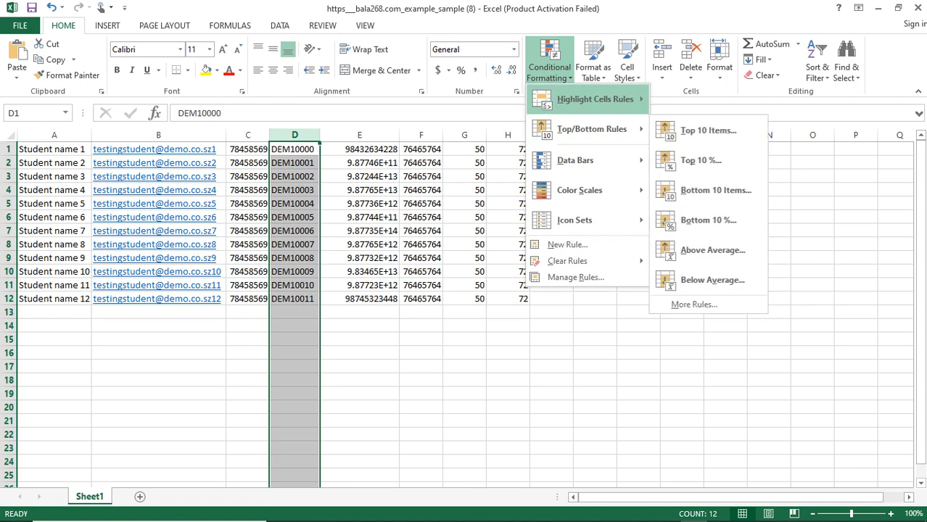
{"action": "mouse_move", "coordinate": [595, 100]}
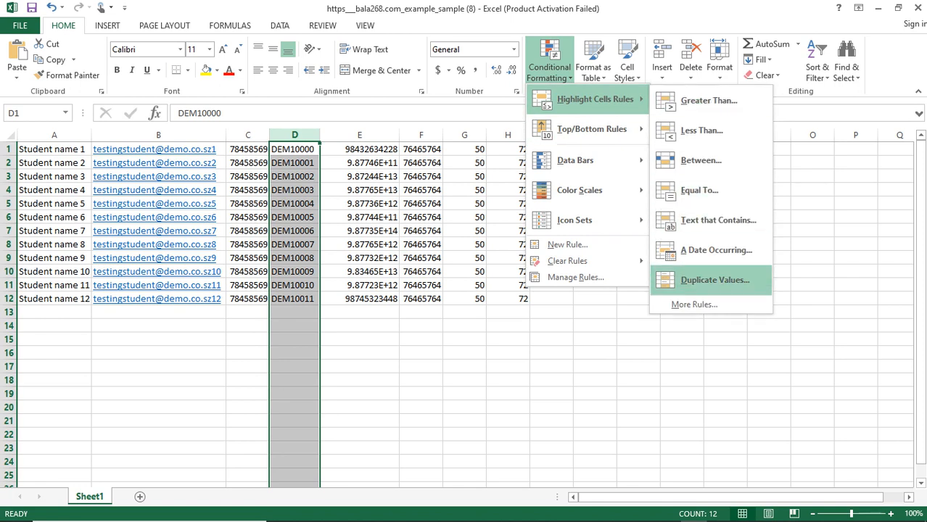
{"action": "left_click", "coordinate": [714, 280]}
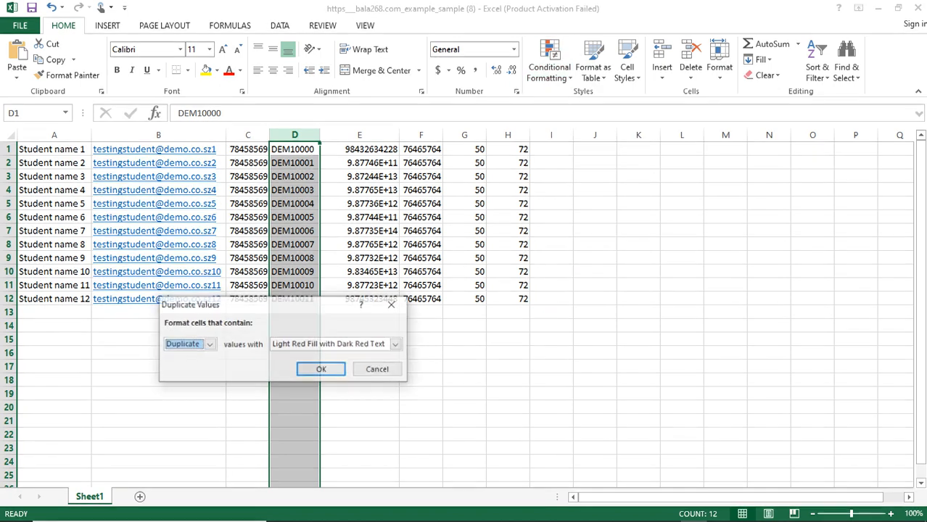
{"action": "left_click", "coordinate": [321, 369]}
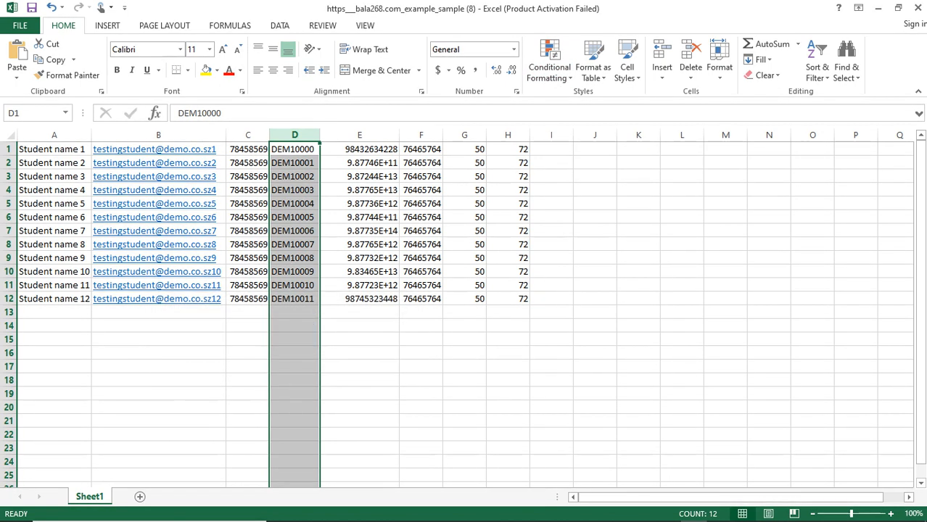
{"action": "left_click", "coordinate": [359, 312]}
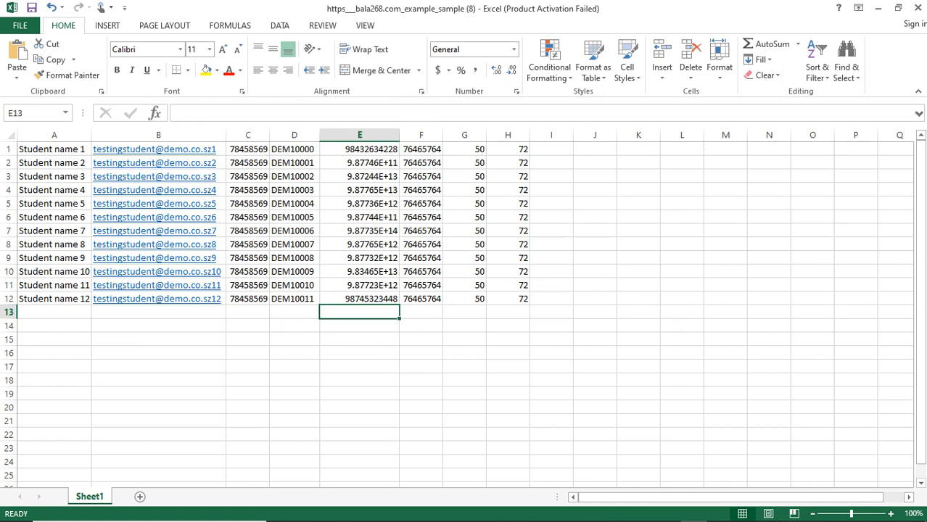
- Copy DEM10008 from D9 into D13 so both cells show the duplicate highlight
{"action": "double_click", "coordinate": [304, 258]}
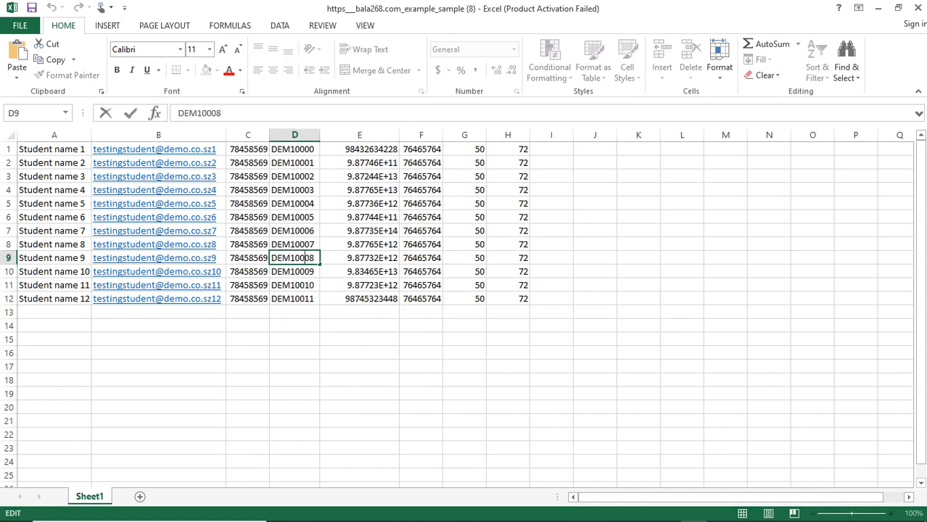
{"action": "key", "text": "shift+Left"}
{"action": "key", "text": "shift+Left"}
{"action": "key", "text": "shift+Left"}
{"action": "key", "text": "shift+Left"}
{"action": "key", "text": "shift+Left"}
{"action": "key", "text": "shift+Left"}
{"action": "key", "text": "shift+Left"}
{"action": "key", "text": "shift+Left"}
{"action": "key", "text": "ctrl+c"}
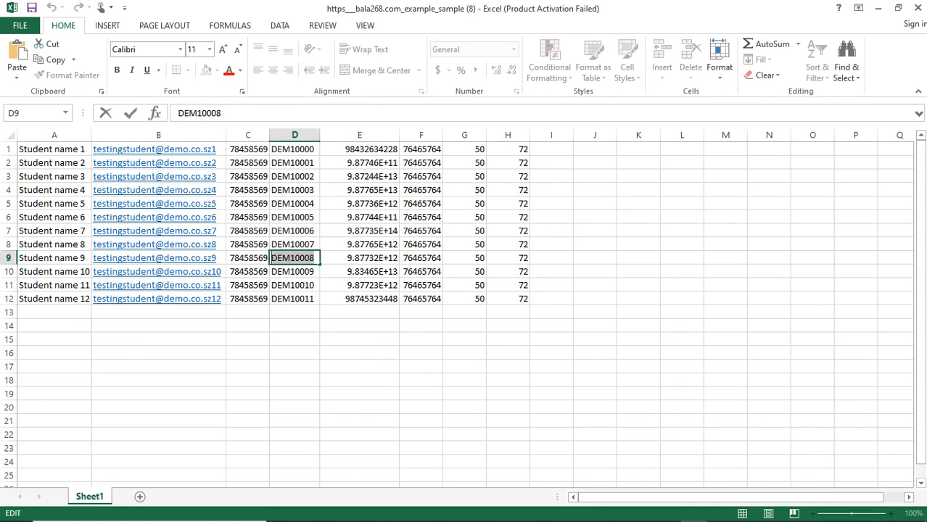
{"action": "double_click", "coordinate": [294, 312]}
{"action": "key", "text": "ctrl+v"}
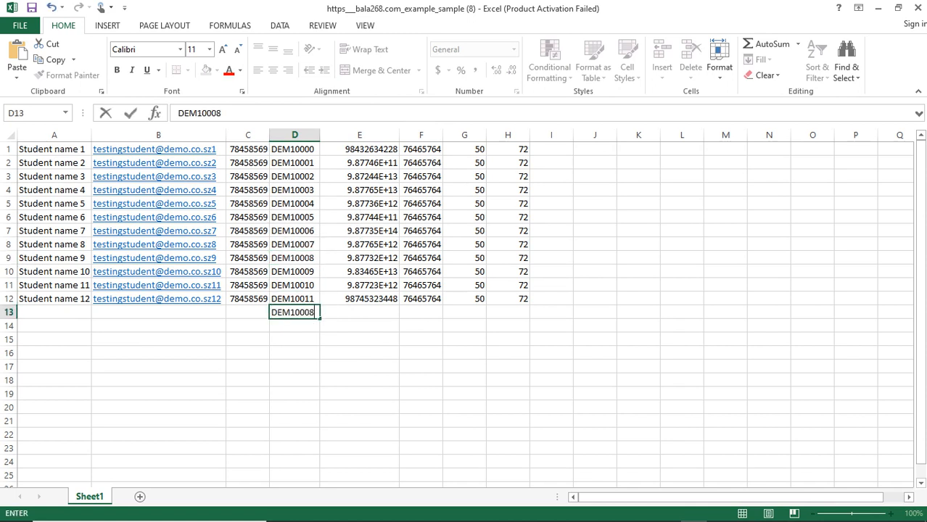
{"action": "key", "text": "Return"}
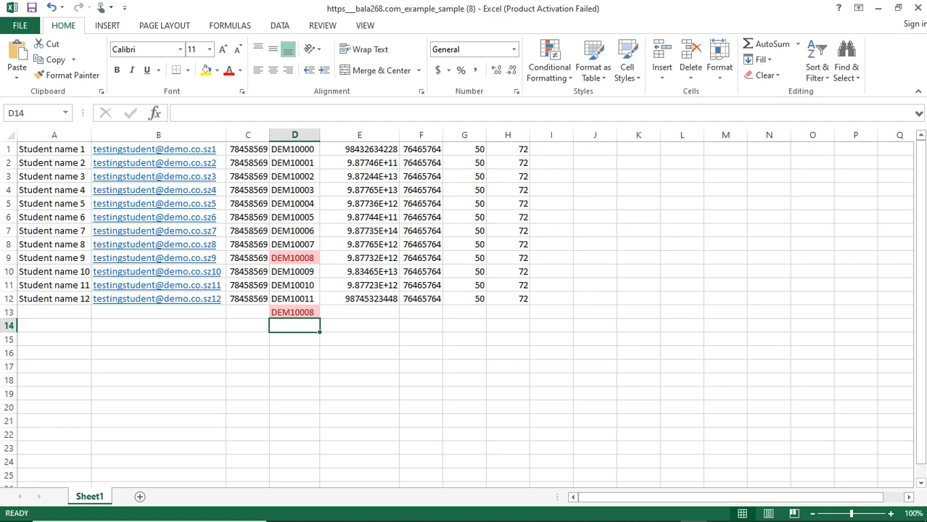
- Apply the Duplicate Values highlight rule to column E
{"action": "left_click", "coordinate": [359, 134]}
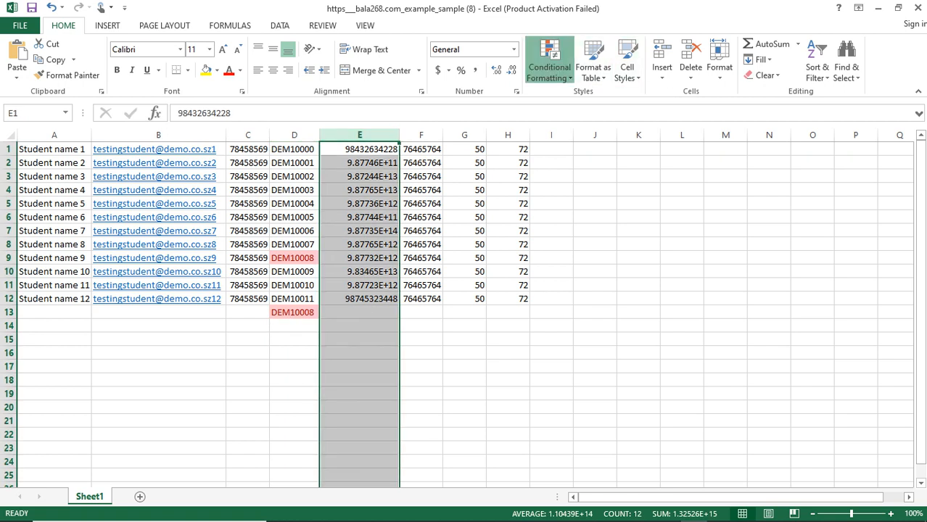
{"action": "left_click", "coordinate": [549, 67]}
{"action": "mouse_move", "coordinate": [594, 99]}
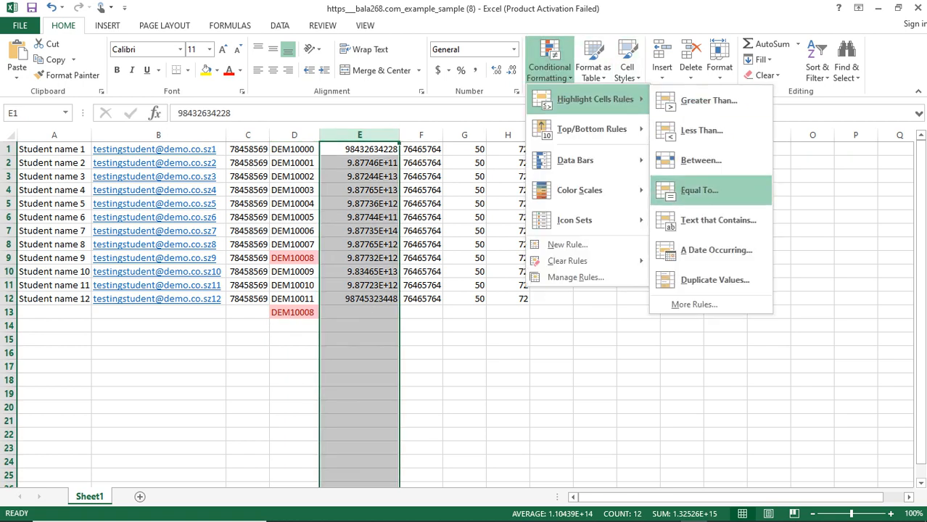
{"action": "left_click", "coordinate": [714, 280]}
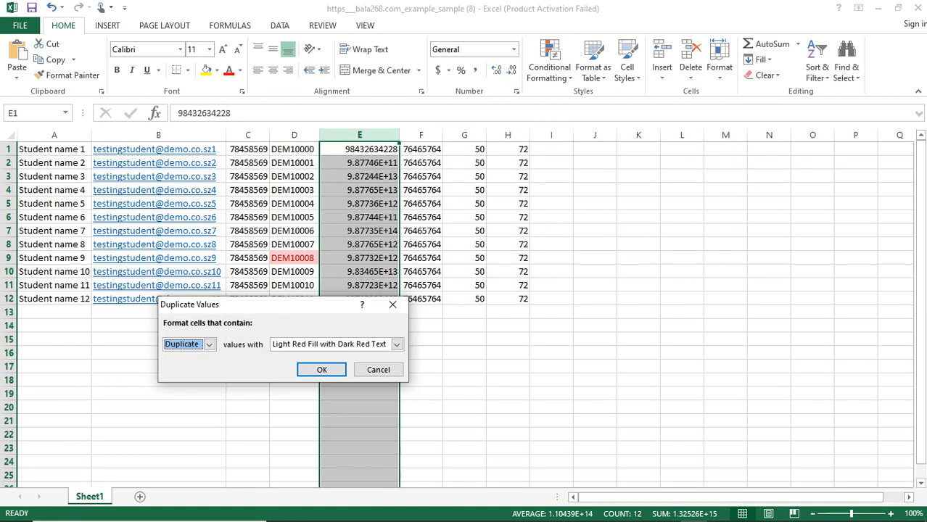
{"action": "key", "text": "Return"}
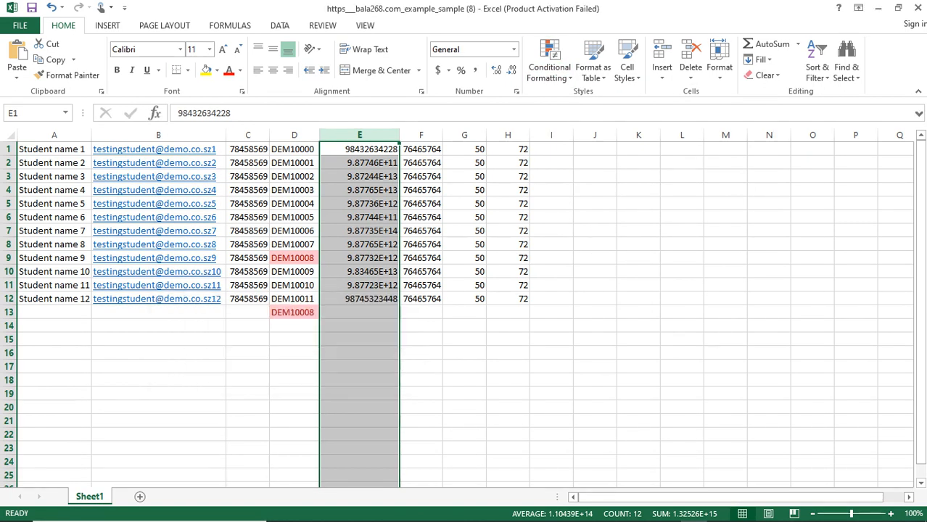
{"action": "left_click", "coordinate": [421, 340]}
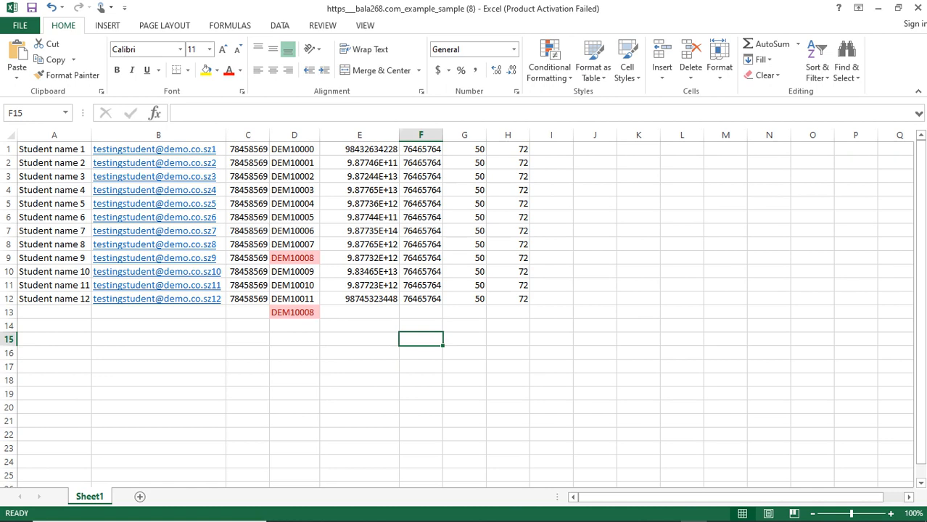
- Delete the test ID DEM10008 from cell D13
{"action": "double_click", "coordinate": [295, 312]}
{"action": "key", "text": "BackSpace"}
{"action": "key", "text": "BackSpace"}
{"action": "key", "text": "BackSpace"}
{"action": "key", "text": "BackSpace"}
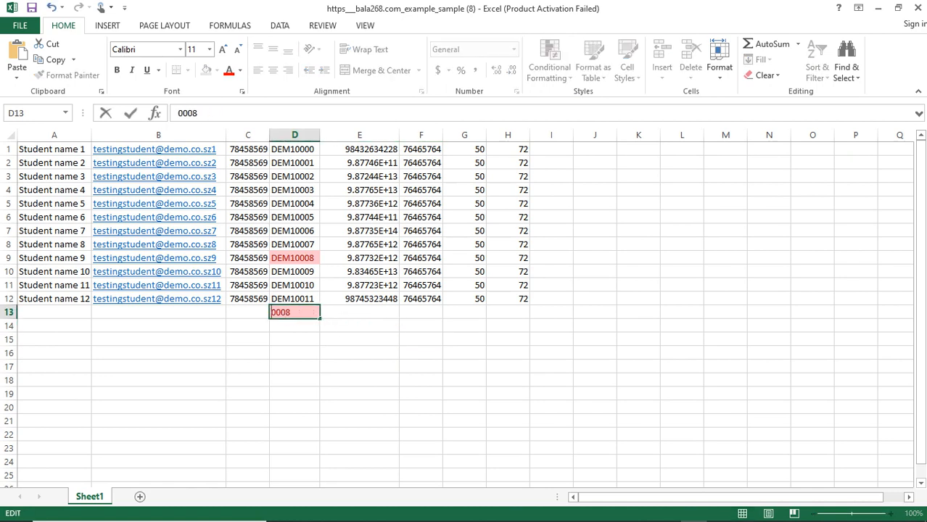
{"action": "key", "text": "End"}
{"action": "key", "text": "BackSpace"}
{"action": "key", "text": "BackSpace"}
{"action": "key", "text": "BackSpace"}
{"action": "key", "text": "BackSpace"}
{"action": "key", "text": "Tab"}
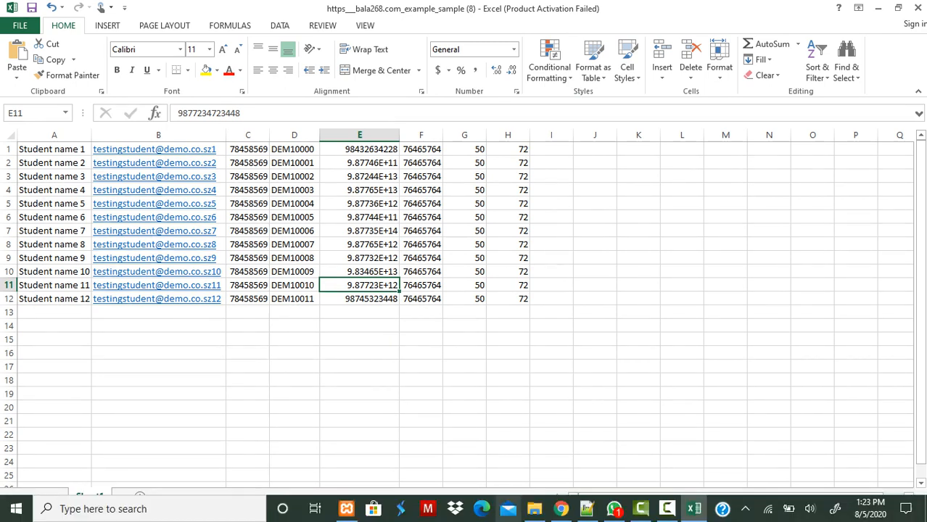
{"action": "mouse_move", "coordinate": [561, 509]}
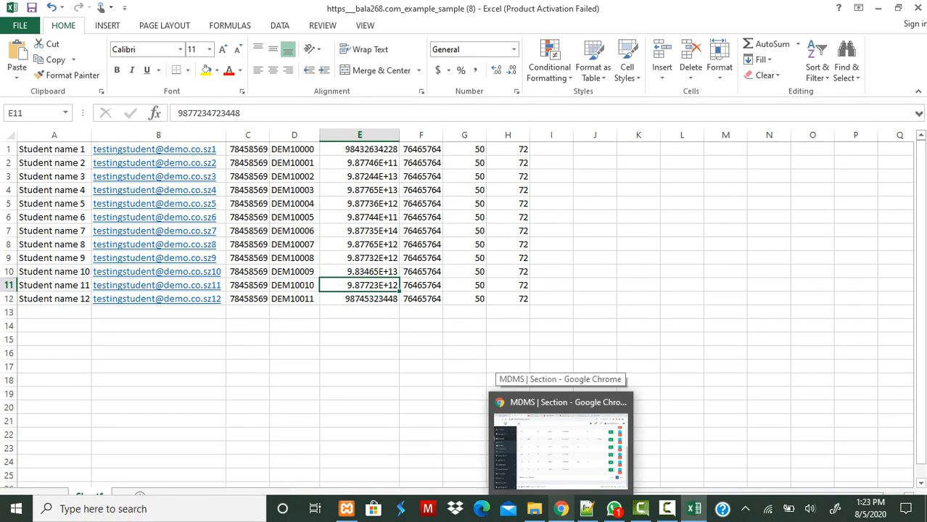
{"action": "left_click", "coordinate": [561, 446]}
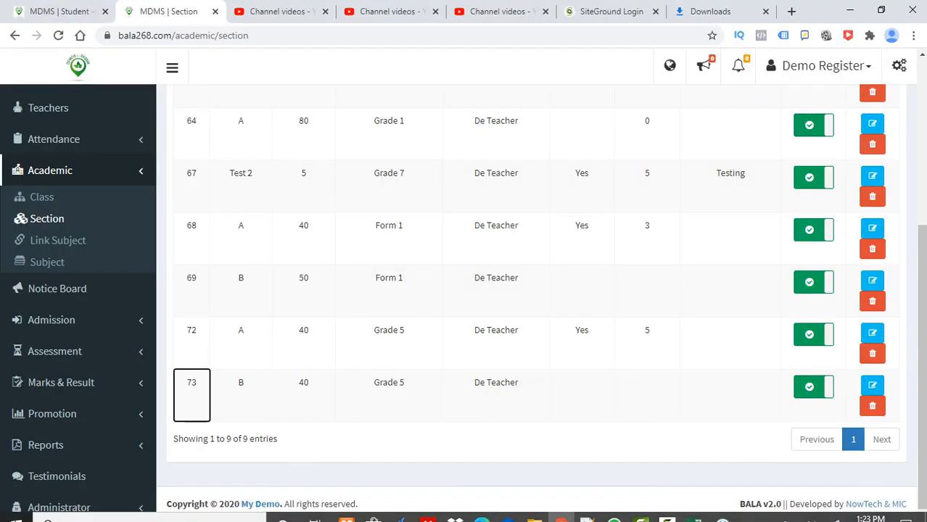
{"action": "scroll", "coordinate": [541, 301], "scroll_direction": "up", "scroll_amount": 4}
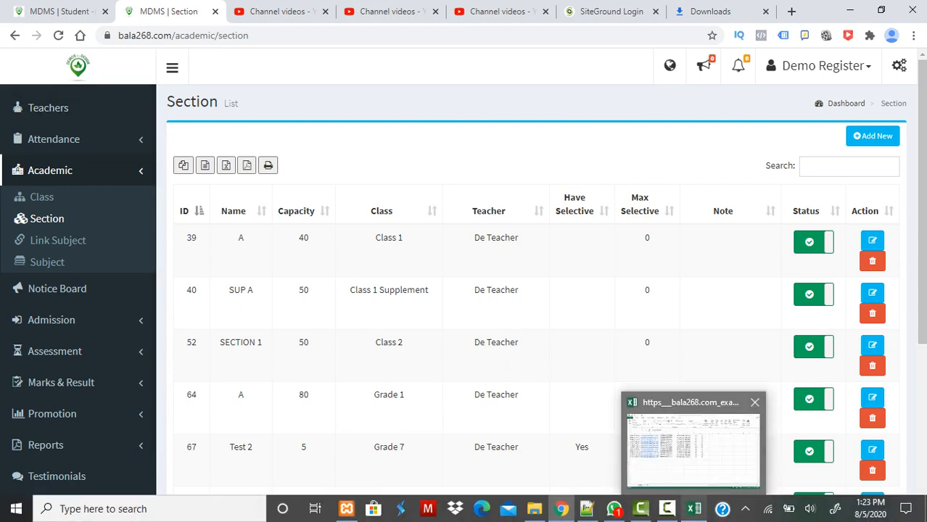
{"action": "left_click", "coordinate": [693, 442]}
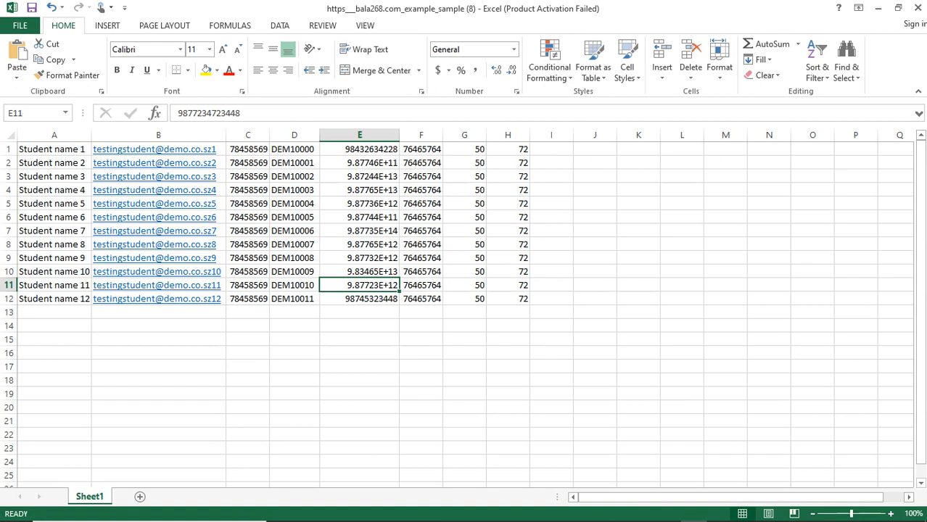
- Return to MDMS and go to the academic Subjects page
{"action": "mouse_move", "coordinate": [561, 509]}
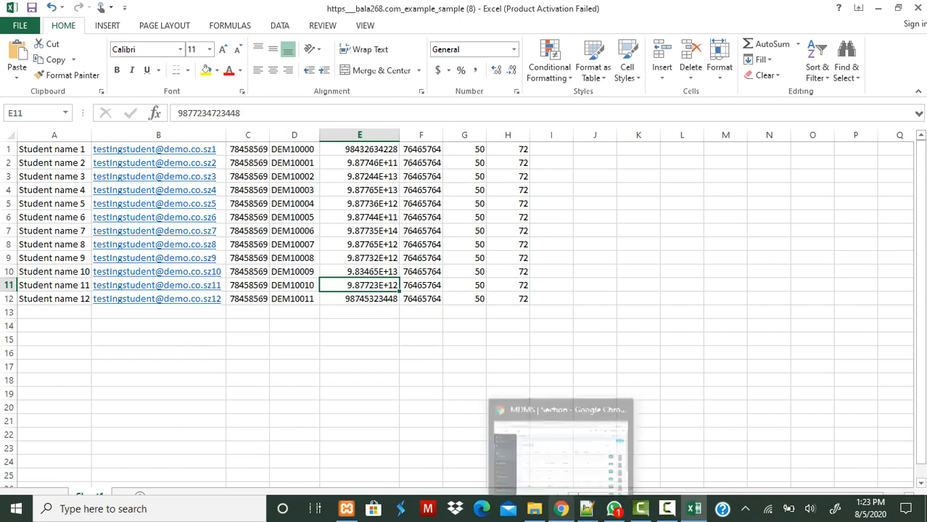
{"action": "left_click", "coordinate": [561, 454]}
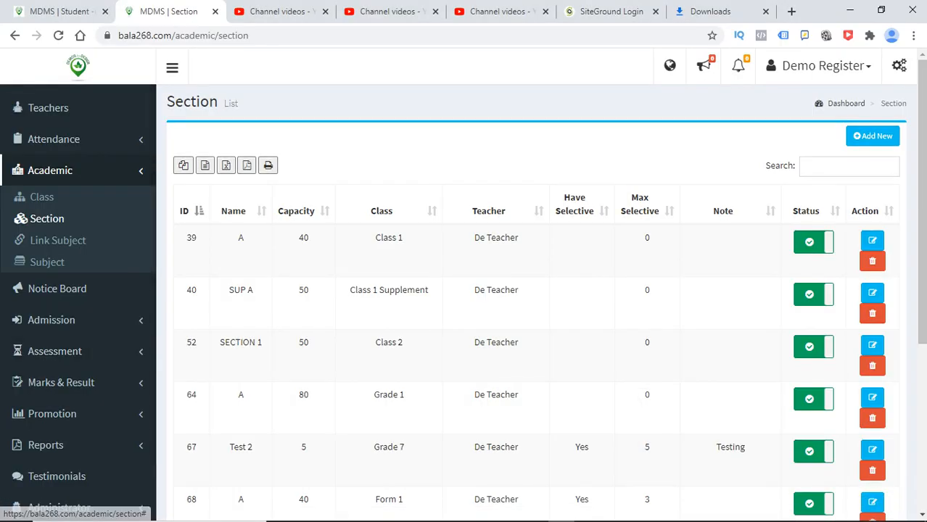
{"action": "scroll", "coordinate": [529, 326], "scroll_direction": "down", "scroll_amount": 4}
{"action": "scroll", "coordinate": [529, 326], "scroll_direction": "up", "scroll_amount": 4}
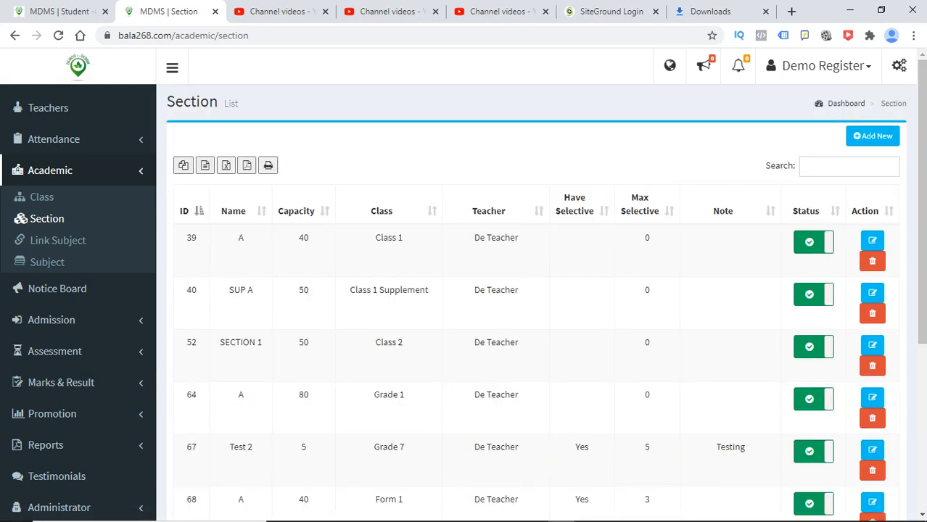
{"action": "left_click", "coordinate": [58, 240]}
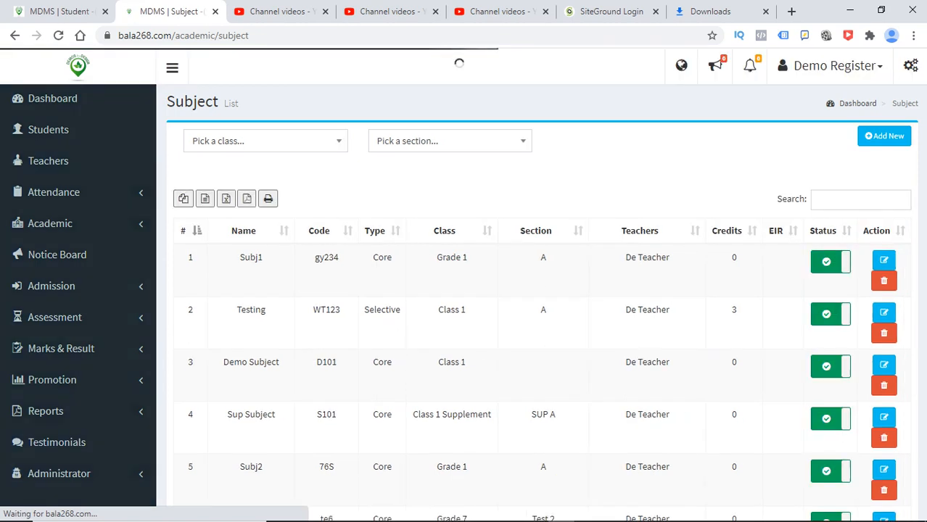
{"action": "mouse_move", "coordinate": [922, 141]}
{"action": "left_mouse_down"}
{"action": "mouse_move", "coordinate": [922, 427]}
{"action": "mouse_move", "coordinate": [922, 141]}
{"action": "left_mouse_up"}
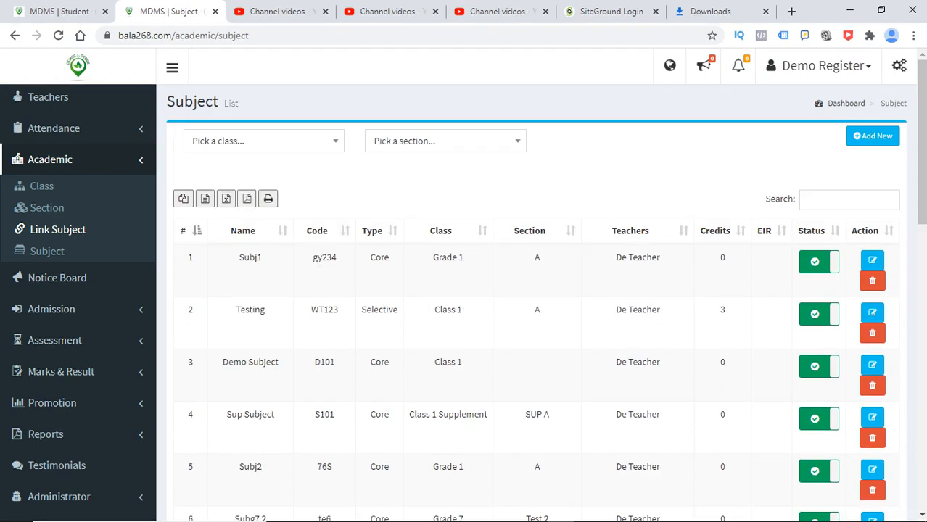
- Filter the subjects to Grade 5, section A and review the list
{"action": "left_click", "coordinate": [264, 142]}
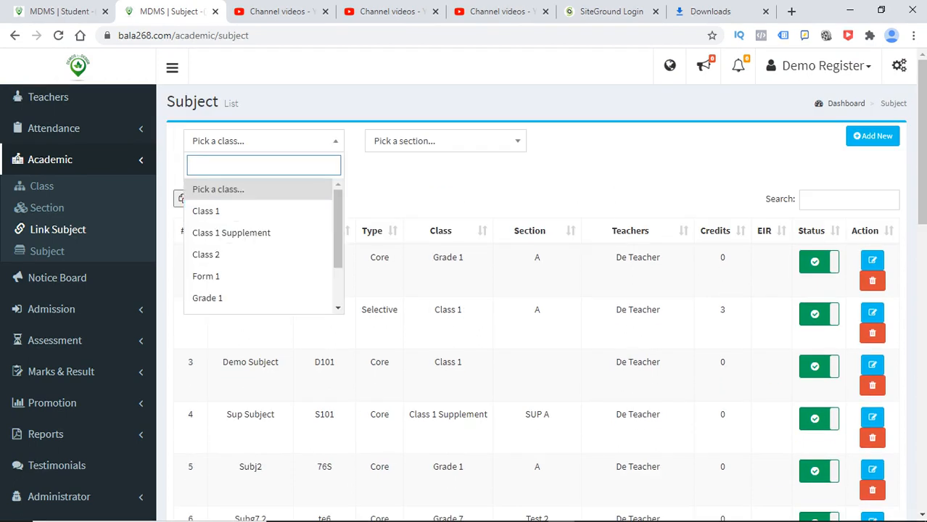
{"action": "type", "text": "GR"}
{"action": "left_click", "coordinate": [263, 233]}
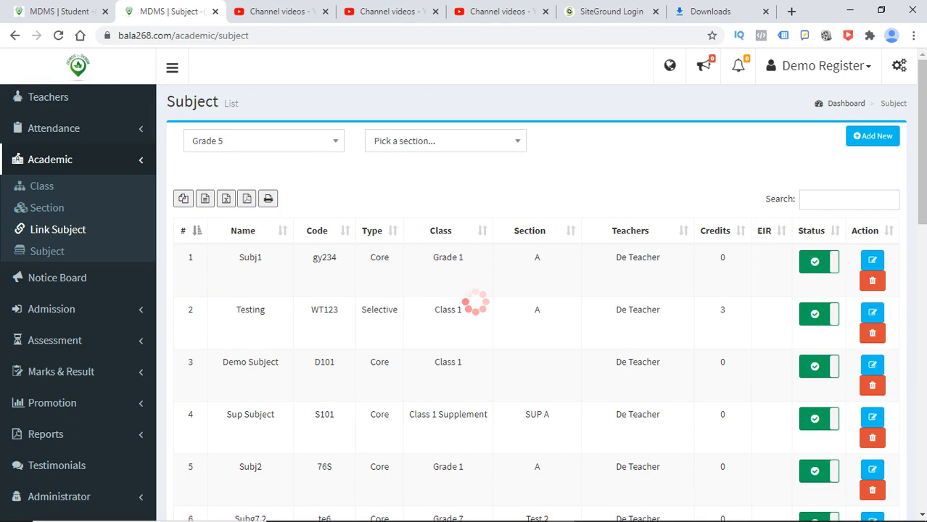
{"action": "left_click", "coordinate": [445, 141]}
{"action": "key", "text": "Return"}
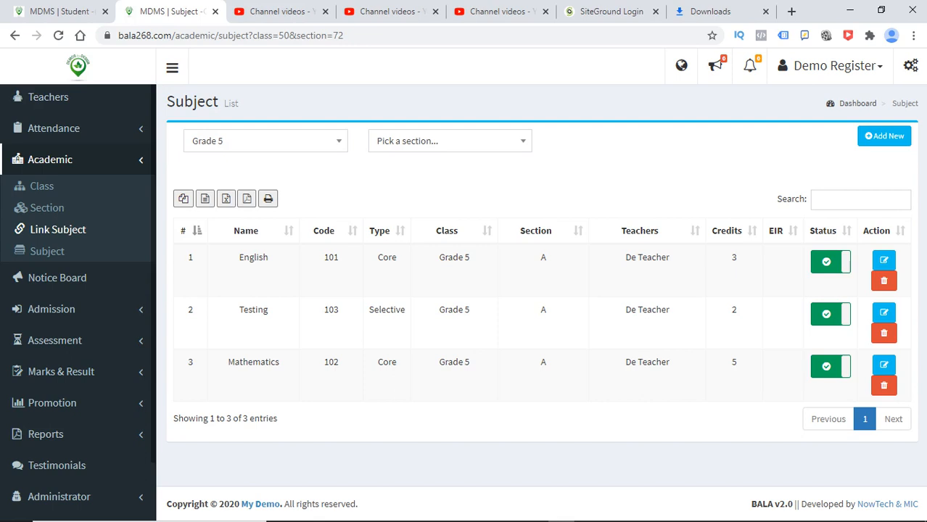
{"action": "scroll", "coordinate": [47, 129], "scroll_direction": "up", "scroll_amount": 1}
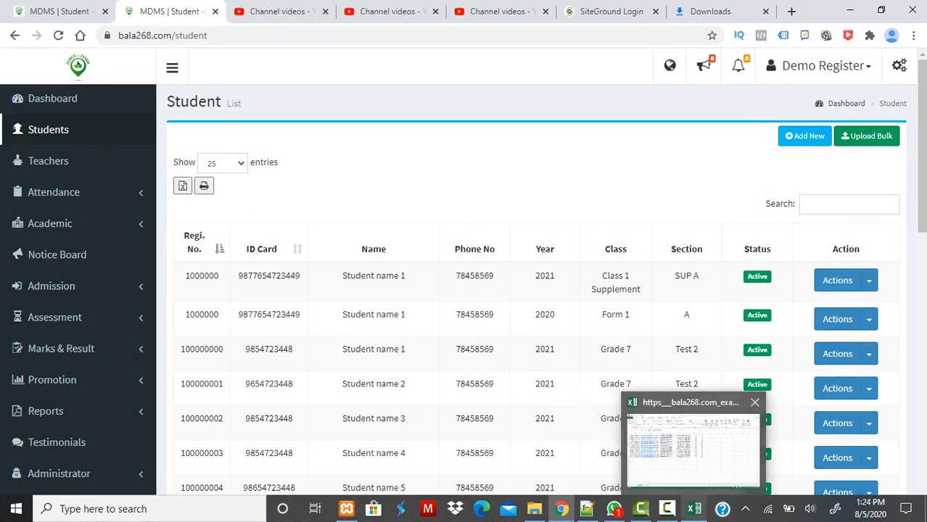
- Select the example_sample (8) spreadsheet in the Downloads folder
{"action": "left_click", "coordinate": [694, 508]}
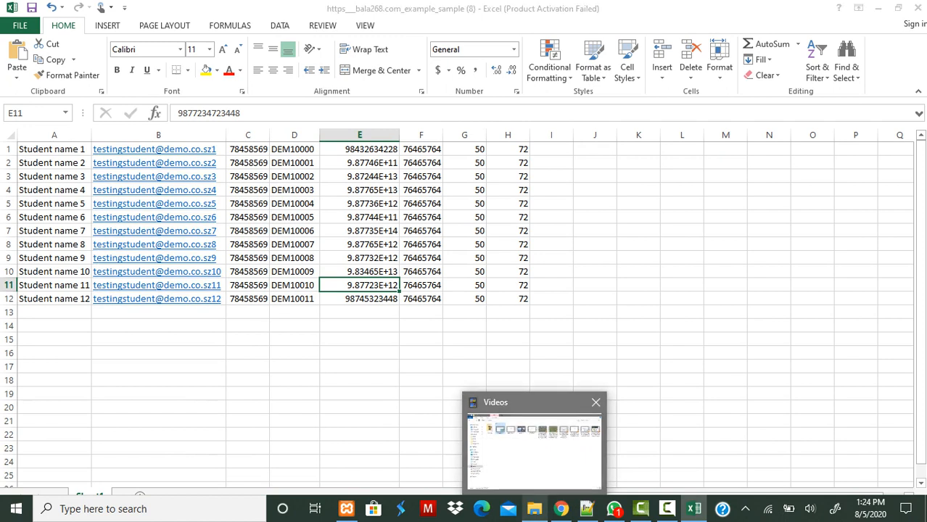
{"action": "left_click", "coordinate": [534, 508]}
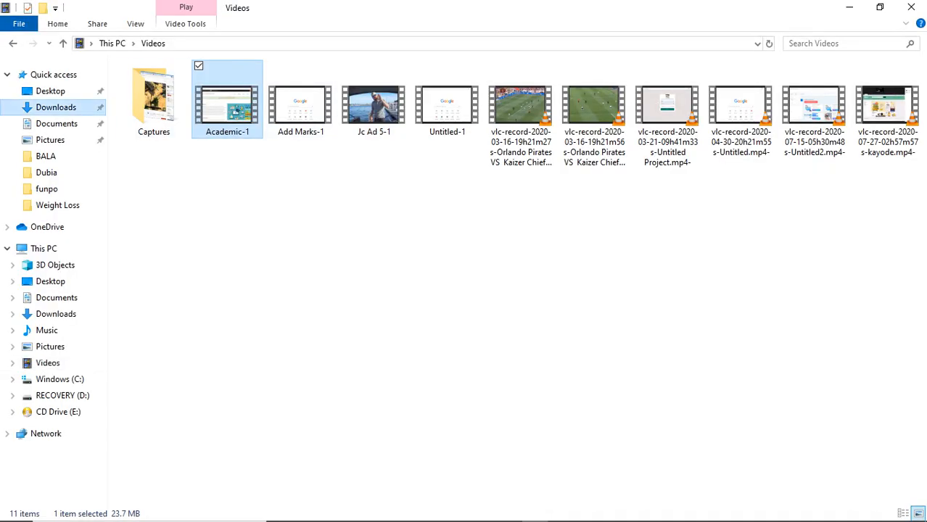
{"action": "left_click", "coordinate": [56, 106]}
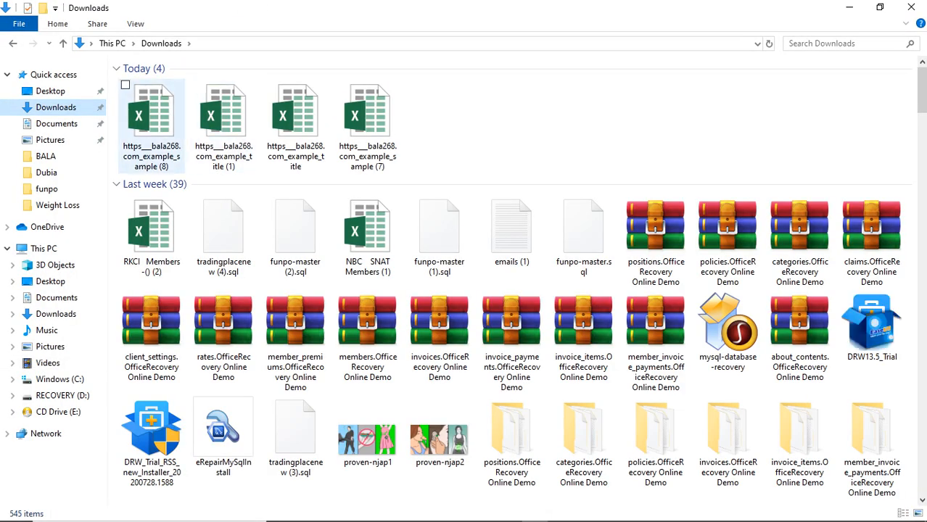
{"action": "left_click", "coordinate": [151, 120]}
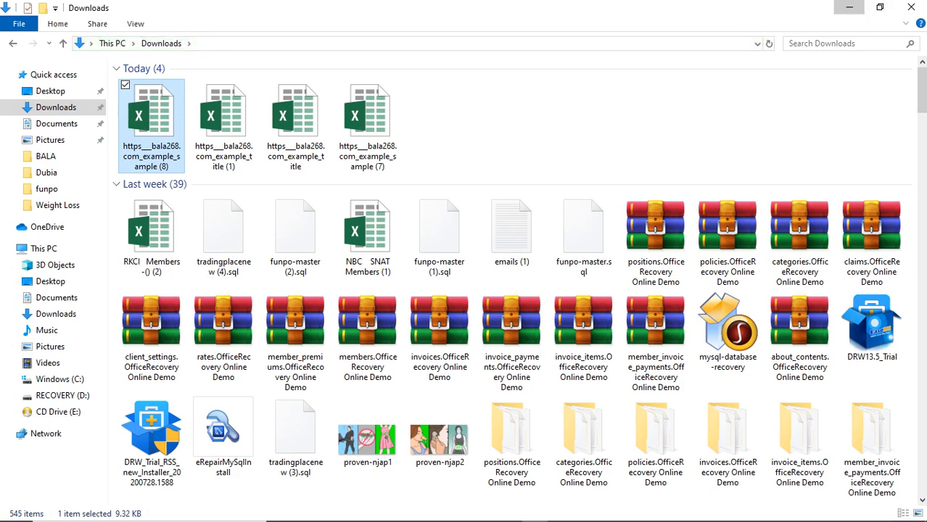
- Minimize Explorer and Notepad++, close Excel and hide the chat window
{"action": "left_click", "coordinate": [849, 7]}
{"action": "left_click", "coordinate": [916, 7]}
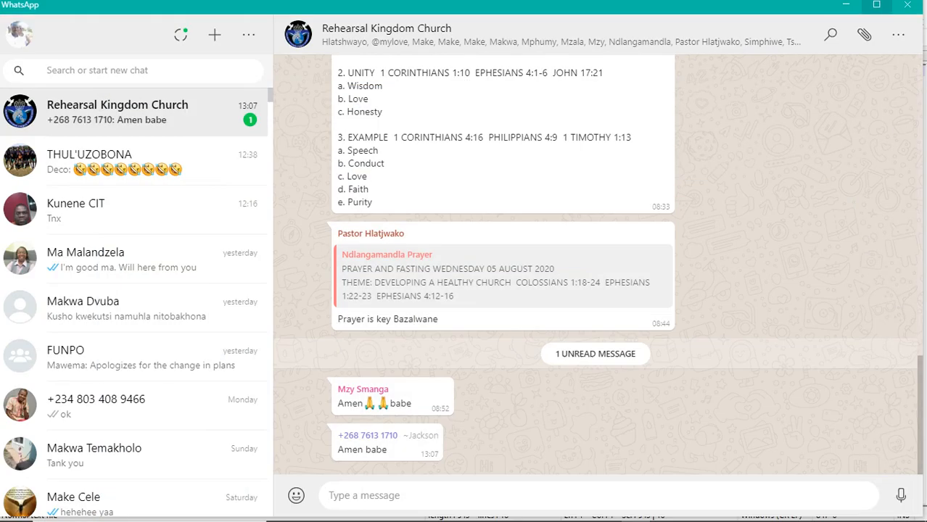
{"action": "left_click", "coordinate": [845, 4]}
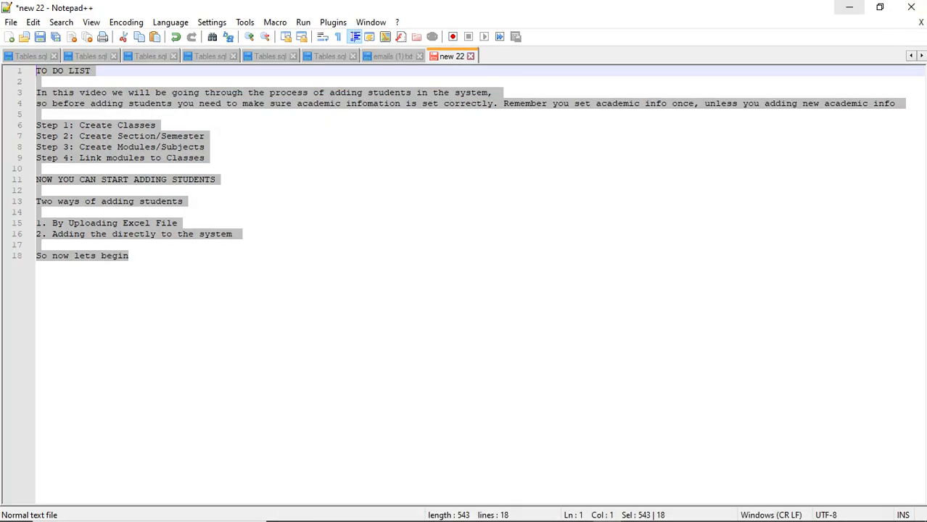
{"action": "left_click", "coordinate": [848, 6]}
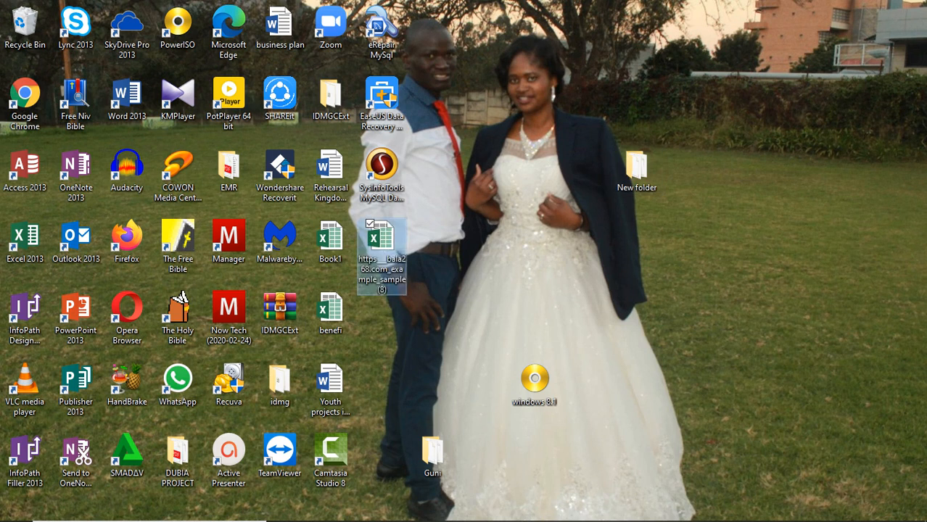
- Open example_sample (8) in Excel, dismiss the Activation Wizard and enable editing
{"action": "key", "text": "Return"}
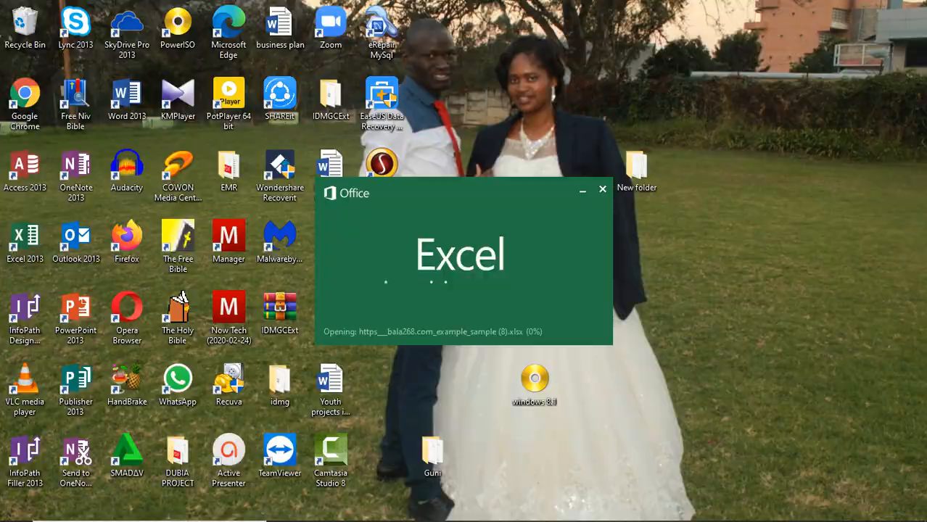
{"action": "key", "text": "Return"}
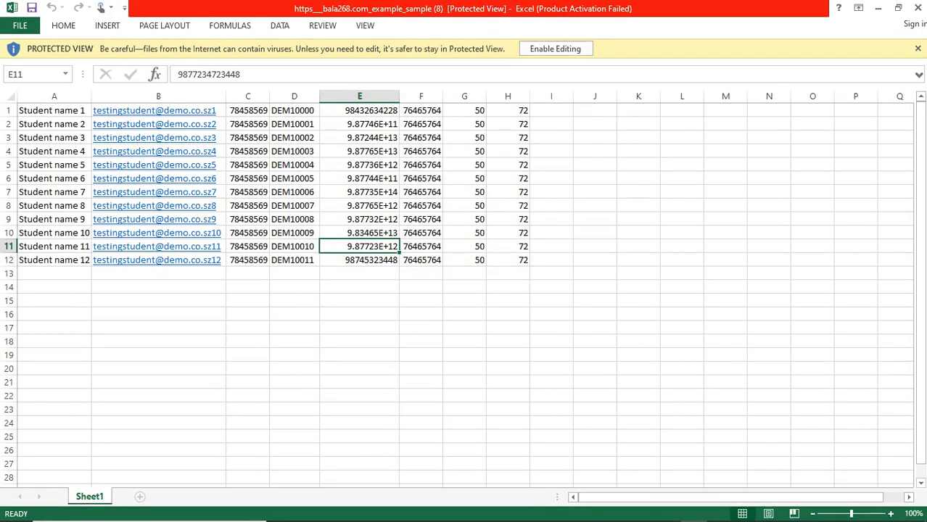
{"action": "left_click", "coordinate": [556, 48]}
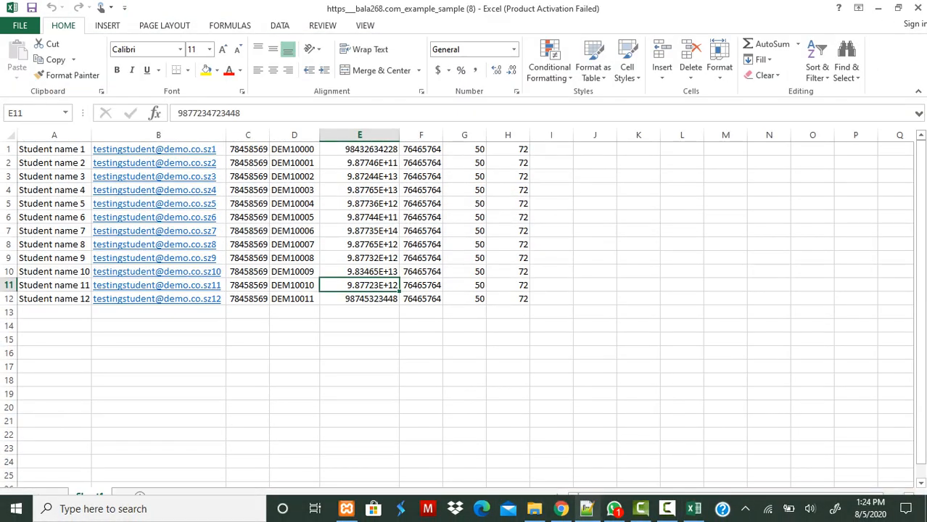
- Bulk-upload example_sample (8).xlsx from the Desktop into MDMS Students
{"action": "left_click", "coordinate": [560, 509]}
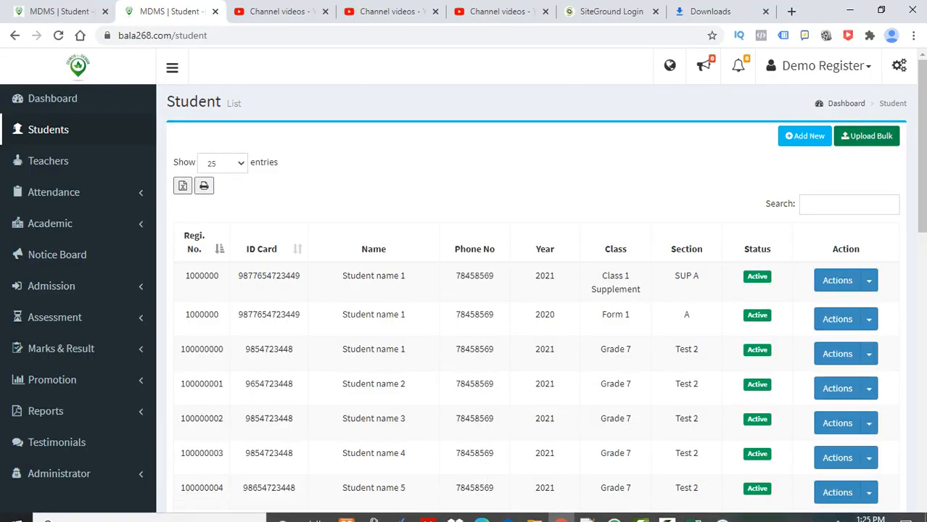
{"action": "key", "text": "F5"}
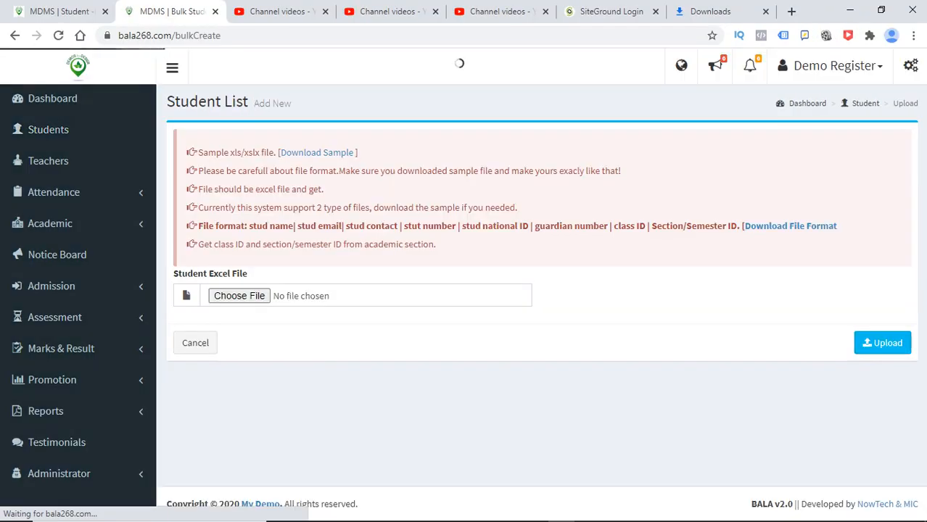
{"action": "left_click", "coordinate": [239, 296]}
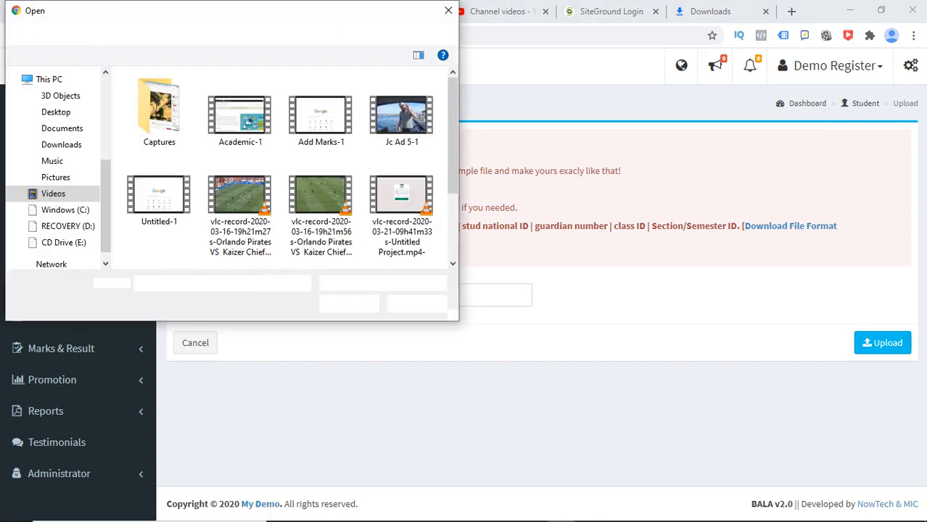
{"action": "left_click", "coordinate": [56, 112]}
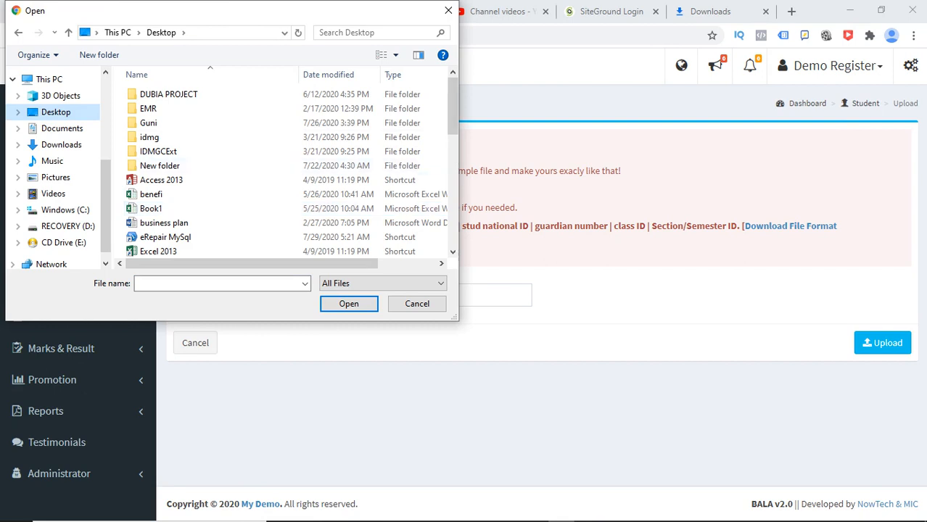
{"action": "scroll", "coordinate": [290, 167], "scroll_direction": "down", "scroll_amount": 2}
{"action": "scroll", "coordinate": [311, 120], "scroll_direction": "down", "scroll_amount": 3}
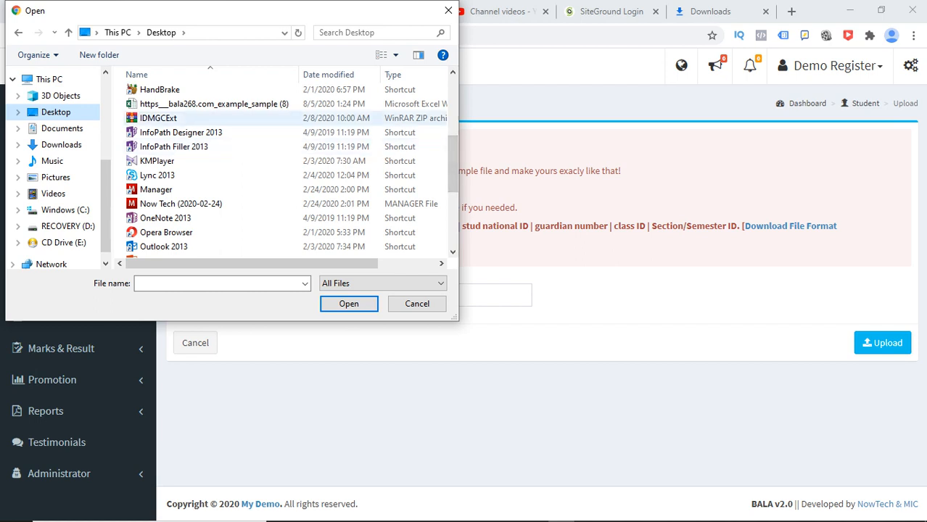
{"action": "left_click", "coordinate": [214, 104]}
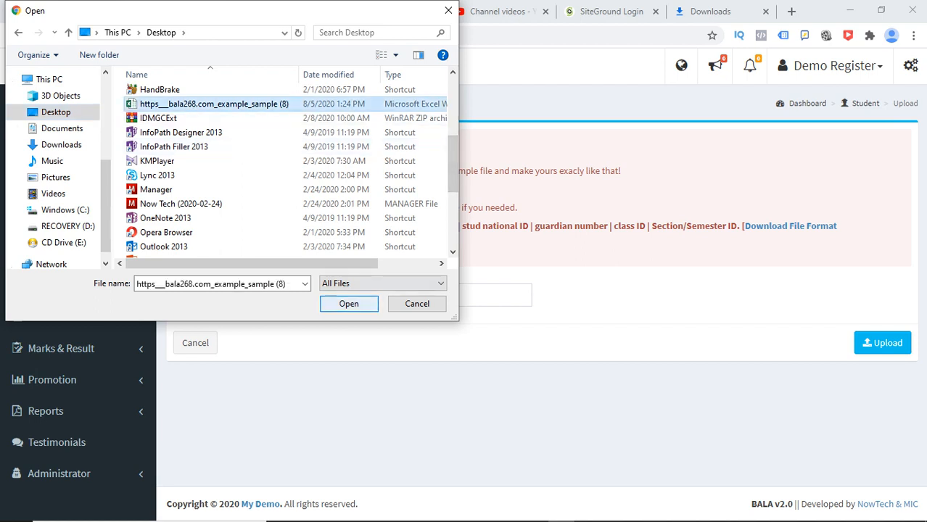
{"action": "left_click", "coordinate": [348, 303]}
{"action": "left_click", "coordinate": [882, 343]}
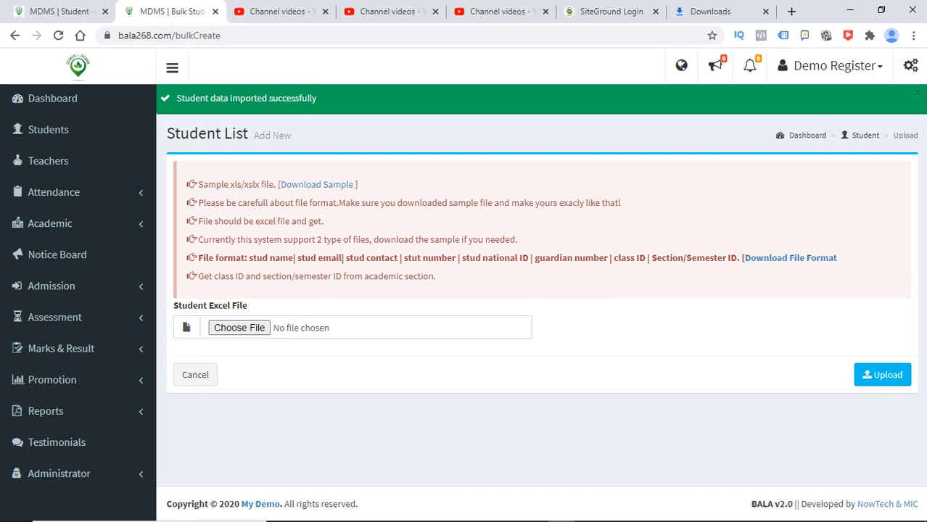
- Copy the registration number DEM10011 from Excel cell D12
{"action": "left_click", "coordinate": [49, 130]}
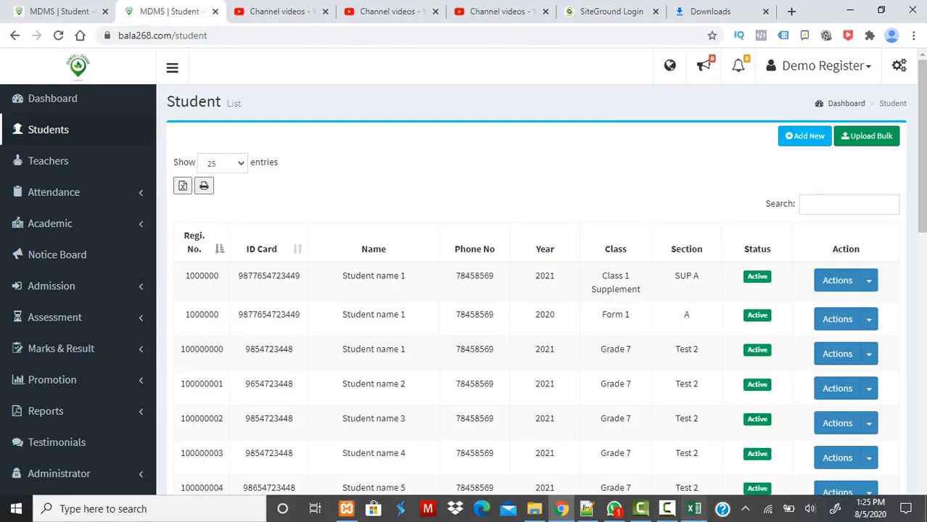
{"action": "left_click", "coordinate": [693, 510]}
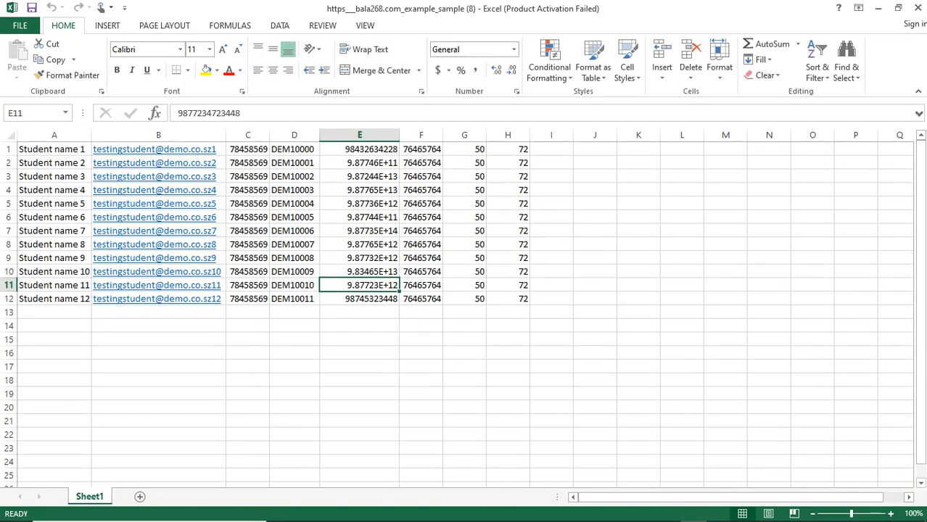
{"action": "left_click", "coordinate": [294, 298]}
{"action": "double_click", "coordinate": [305, 299]}
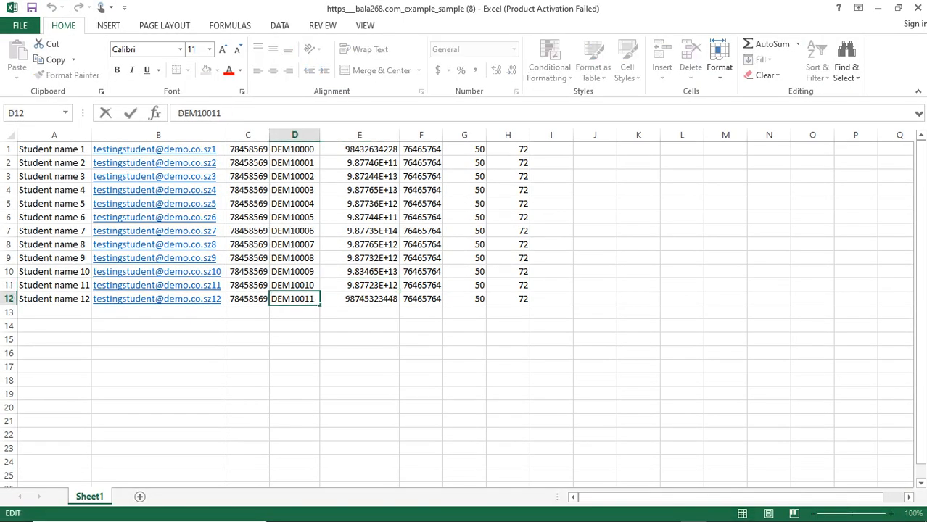
{"action": "left_click_drag", "start_coordinate": [315, 299], "coordinate": [277, 299]}
{"action": "key", "text": "ctrl+c"}
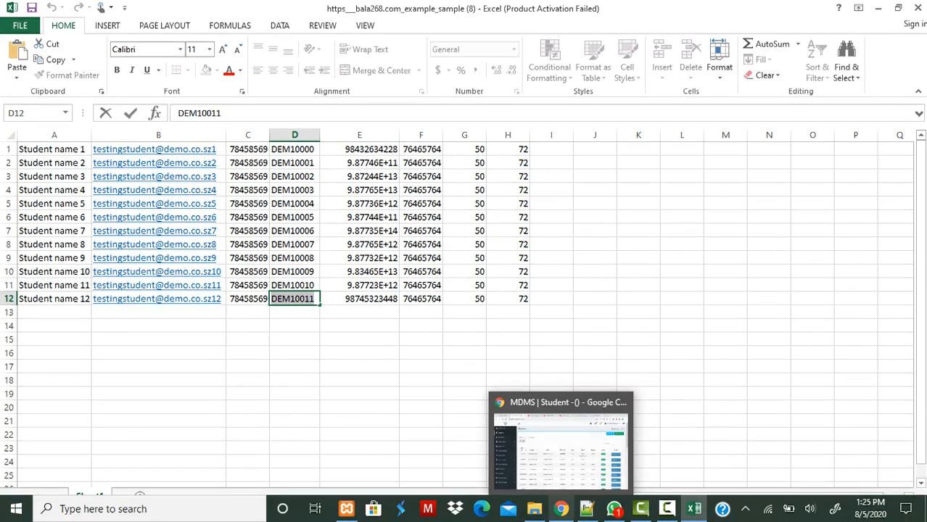
- Search MDMS Students for DEM10011 and show its Actions menu
{"action": "left_click", "coordinate": [560, 508]}
{"action": "left_click", "coordinate": [849, 204]}
{"action": "key", "text": "ctrl+v"}
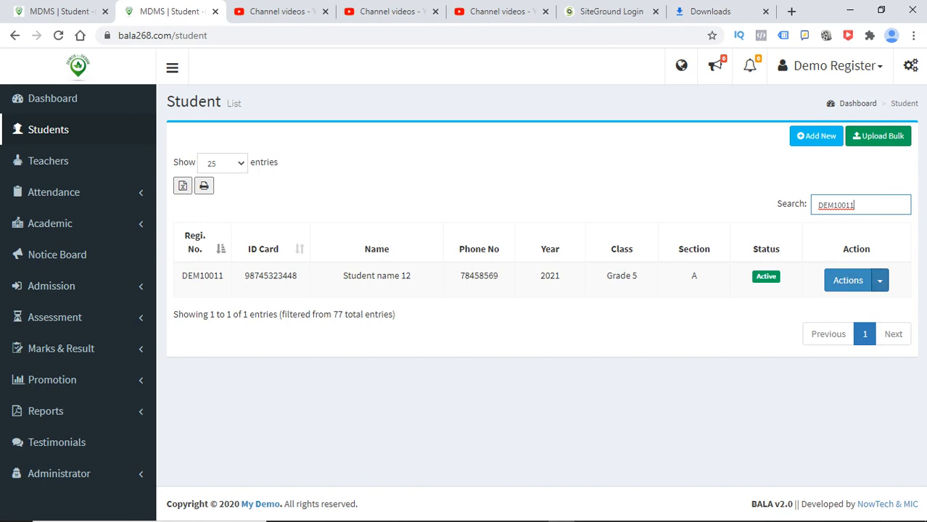
{"action": "left_click", "coordinate": [880, 280]}
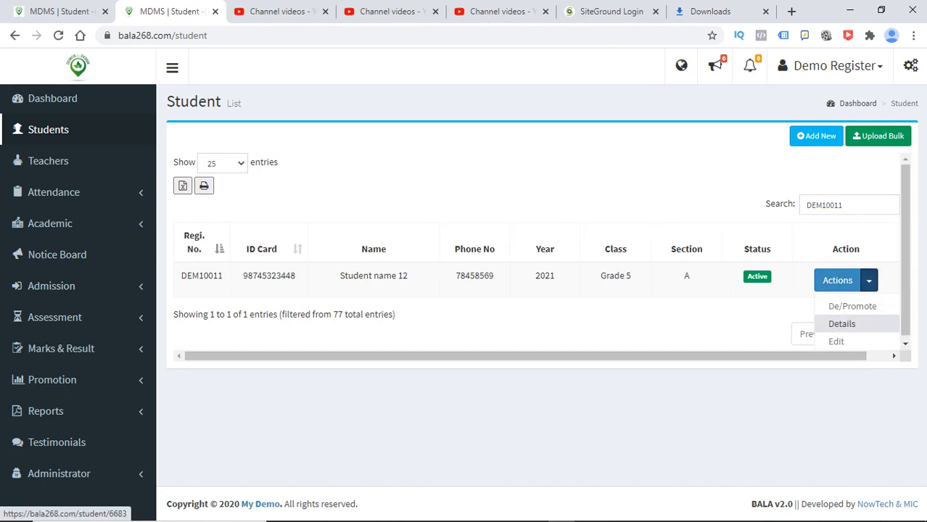
- Open DEM10011's details in a new tab, check its English and Mathematics subjects, then edit
{"action": "right_click", "coordinate": [841, 324]}
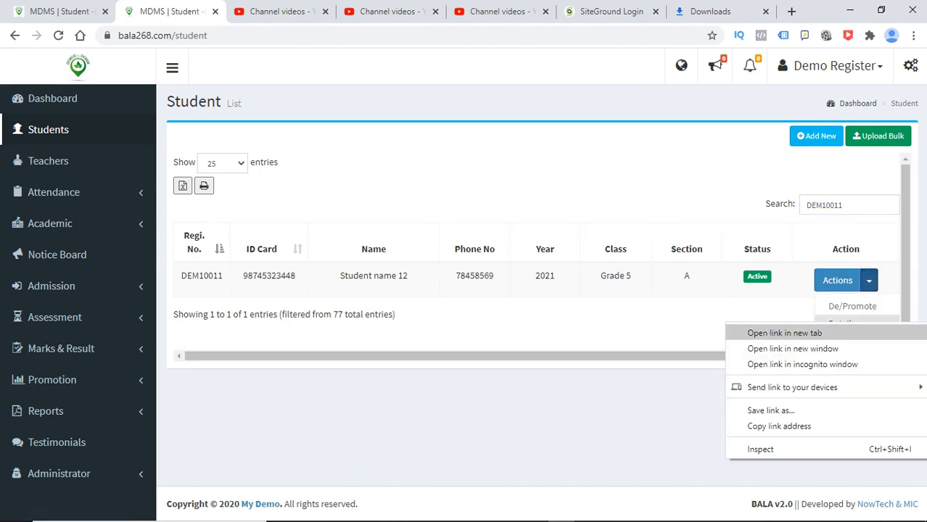
{"action": "left_click", "coordinate": [769, 331]}
{"action": "left_click", "coordinate": [248, 12]}
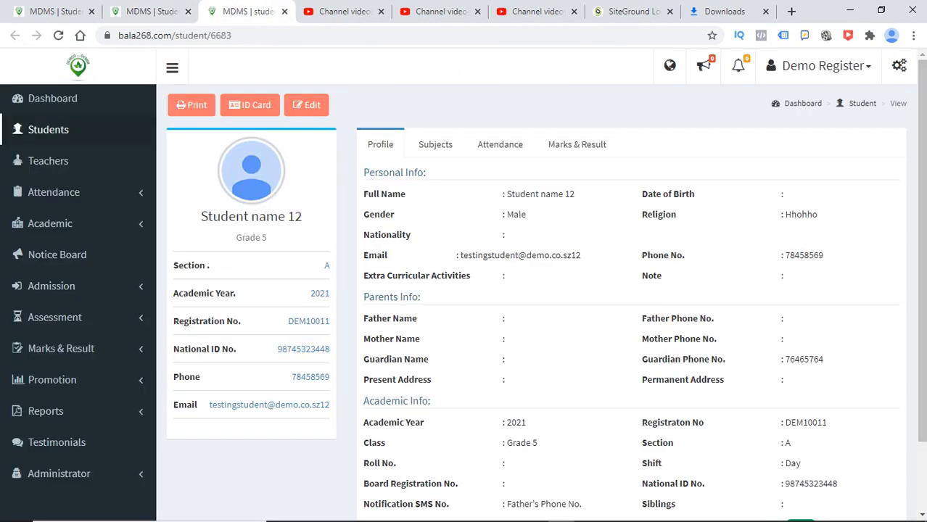
{"action": "left_click", "coordinate": [435, 144]}
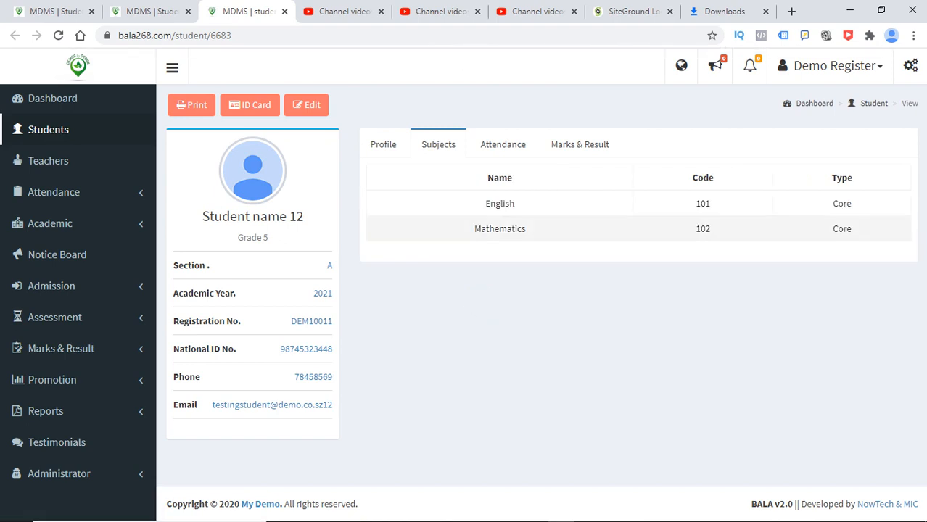
{"action": "left_click_drag", "start_coordinate": [855, 229], "coordinate": [482, 204]}
{"action": "left_click", "coordinate": [472, 204]}
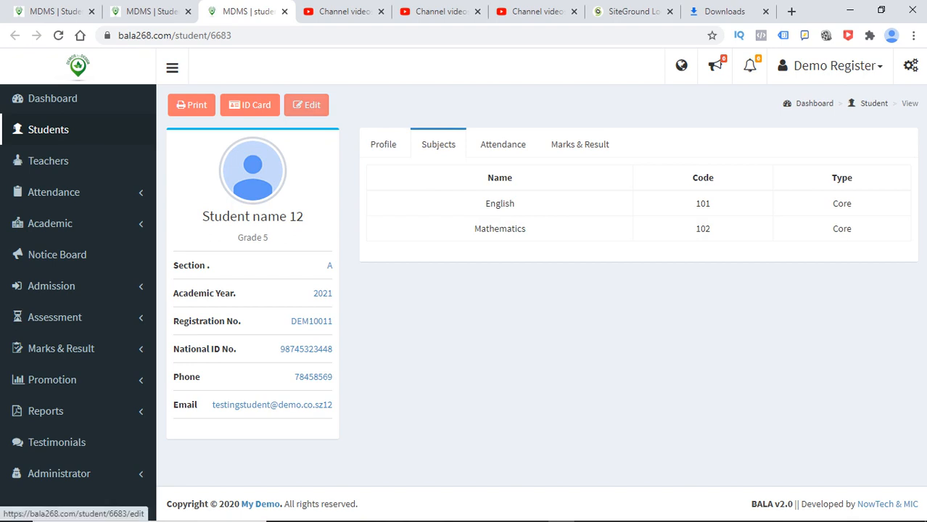
{"action": "left_click", "coordinate": [306, 105]}
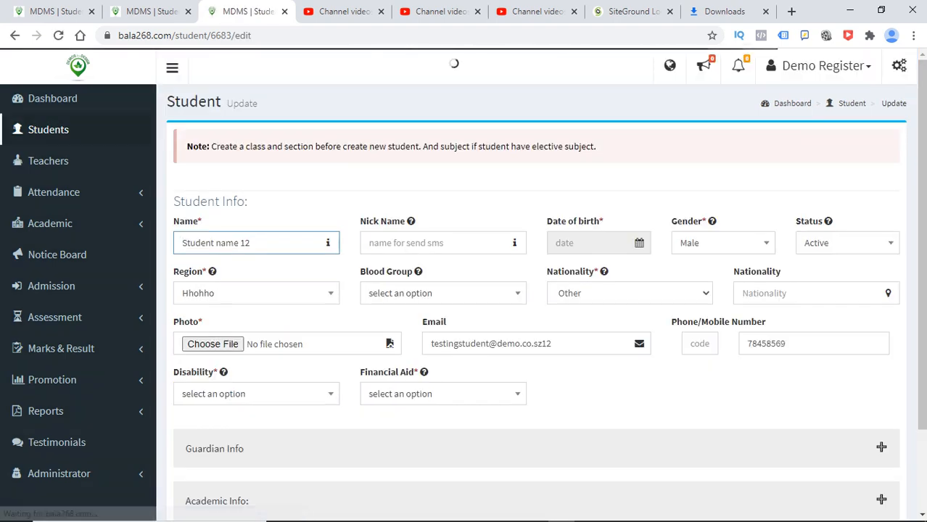
- Add Testing as the student's selective subject under Academic Info
{"action": "left_click_drag", "start_coordinate": [921, 232], "coordinate": [921, 311]}
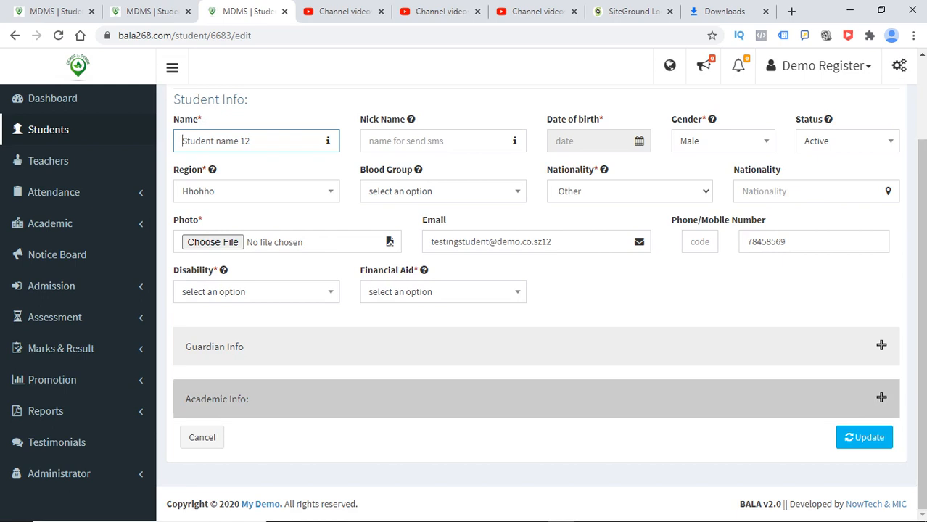
{"action": "left_click", "coordinate": [881, 398]}
{"action": "scroll", "coordinate": [537, 326], "scroll_direction": "down", "scroll_amount": 3}
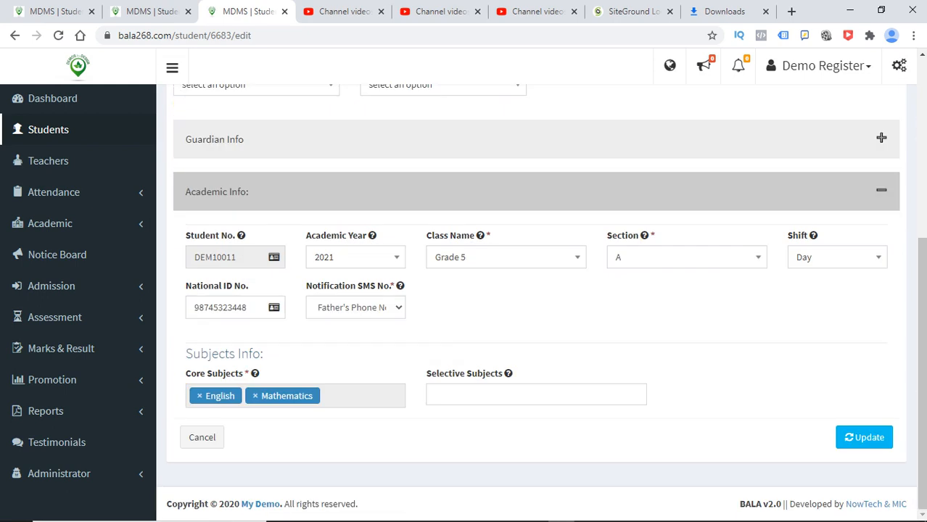
{"action": "left_click", "coordinate": [536, 394]}
{"action": "left_click", "coordinate": [535, 417]}
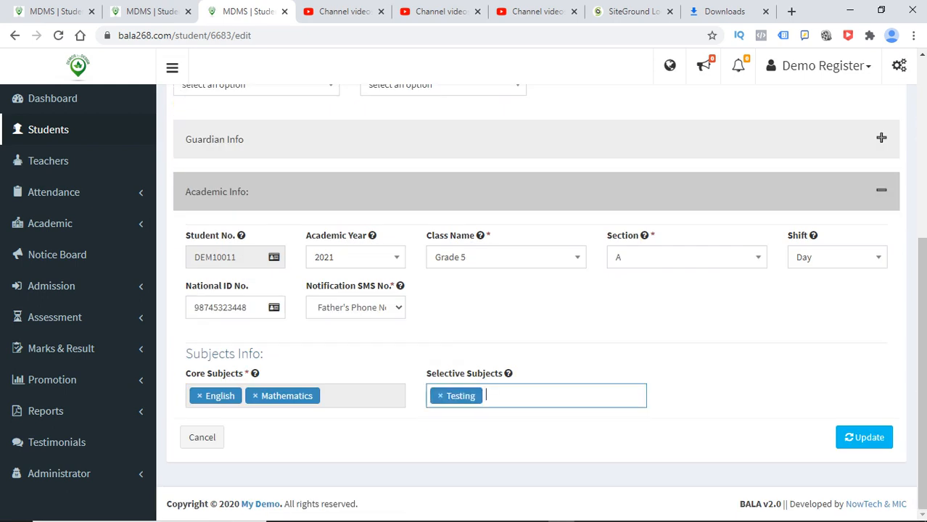
{"action": "mouse_move", "coordinate": [922, 362]}
{"action": "left_mouse_down"}
{"action": "mouse_move", "coordinate": [921, 185]}
{"action": "mouse_move", "coordinate": [922, 362]}
{"action": "left_mouse_up"}
- Set birth date 29/12/2014, Disability No and Financial Aid Government
{"action": "left_click", "coordinate": [864, 437]}
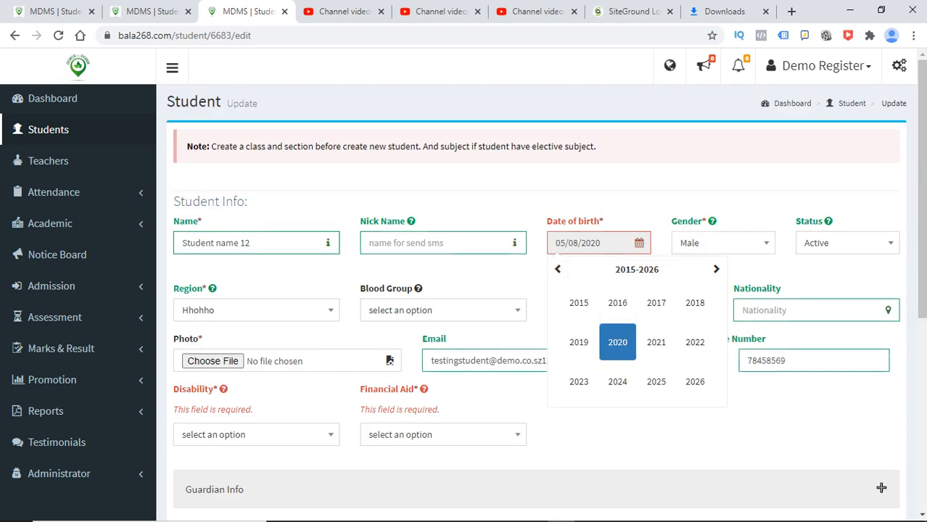
{"action": "left_click", "coordinate": [579, 303]}
{"action": "left_click", "coordinate": [580, 304]}
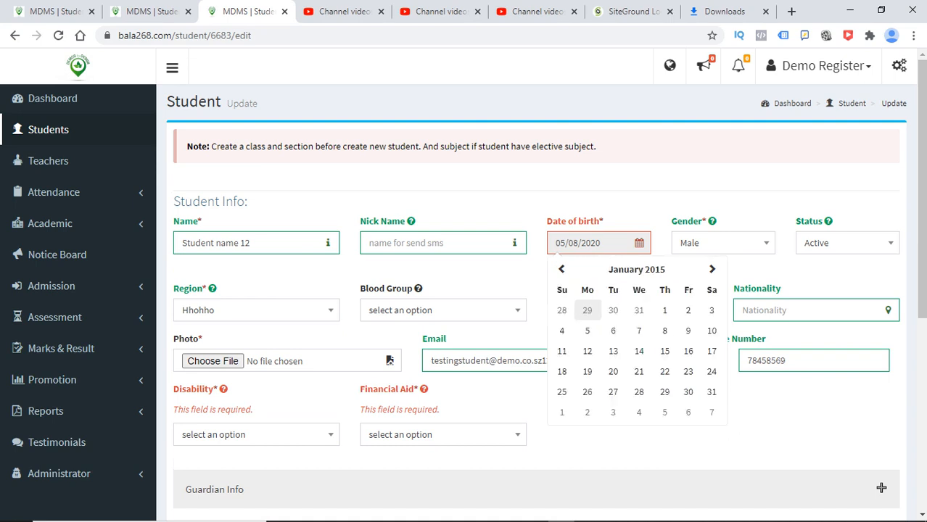
{"action": "left_click", "coordinate": [586, 309]}
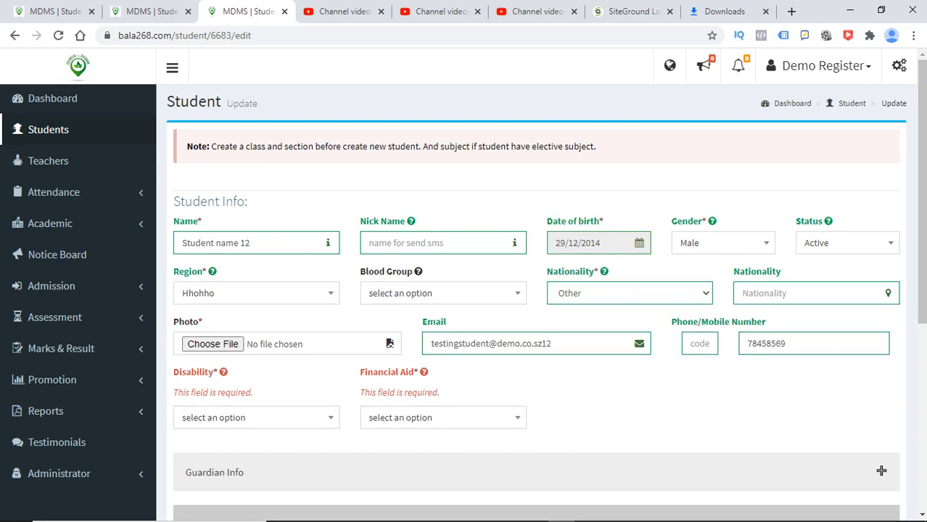
{"action": "left_click", "coordinate": [256, 418]}
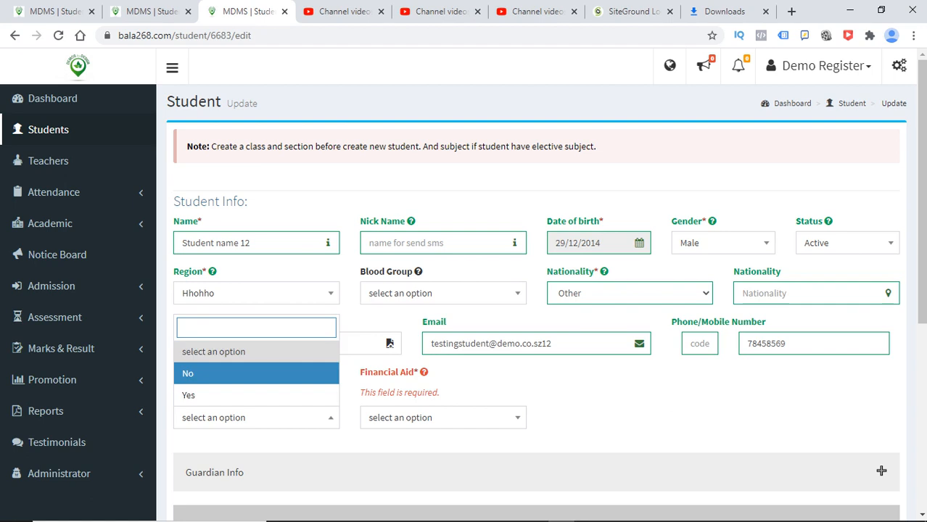
{"action": "left_click", "coordinate": [232, 374]}
{"action": "left_click", "coordinate": [435, 418]}
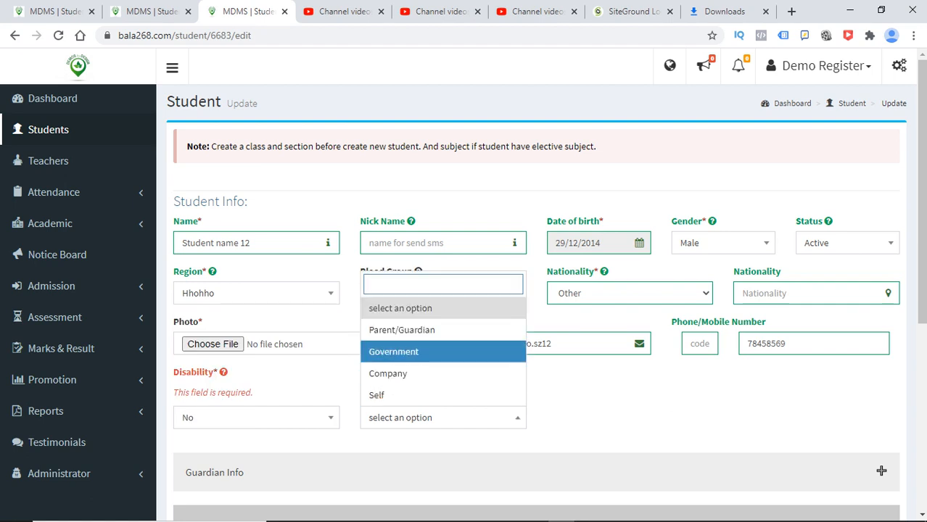
{"action": "left_click", "coordinate": [406, 351]}
- Fill the permanent and local addresses from a saved entry in Guardian Info
{"action": "scroll", "coordinate": [537, 290], "scroll_direction": "down", "scroll_amount": 4}
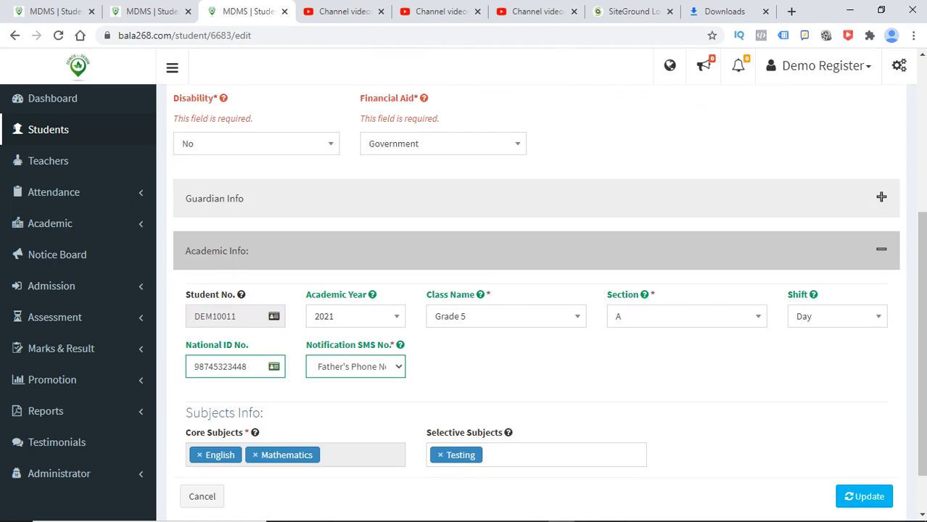
{"action": "left_click", "coordinate": [882, 196]}
{"action": "left_click", "coordinate": [508, 378]}
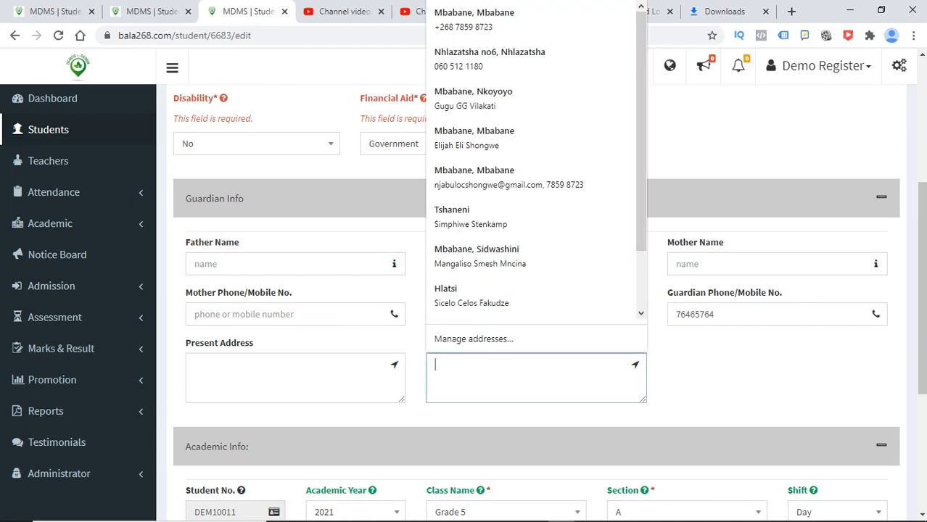
{"action": "left_click", "coordinate": [508, 138]}
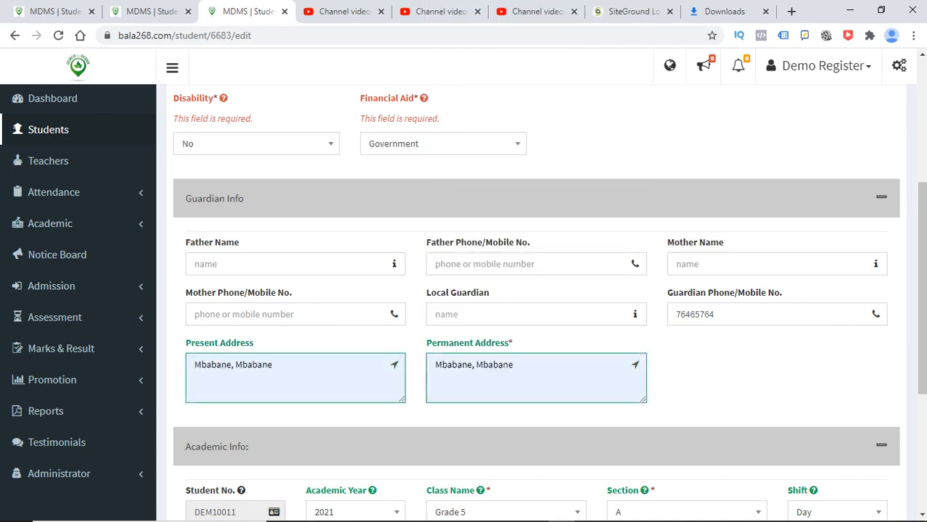
{"action": "left_click", "coordinate": [508, 314]}
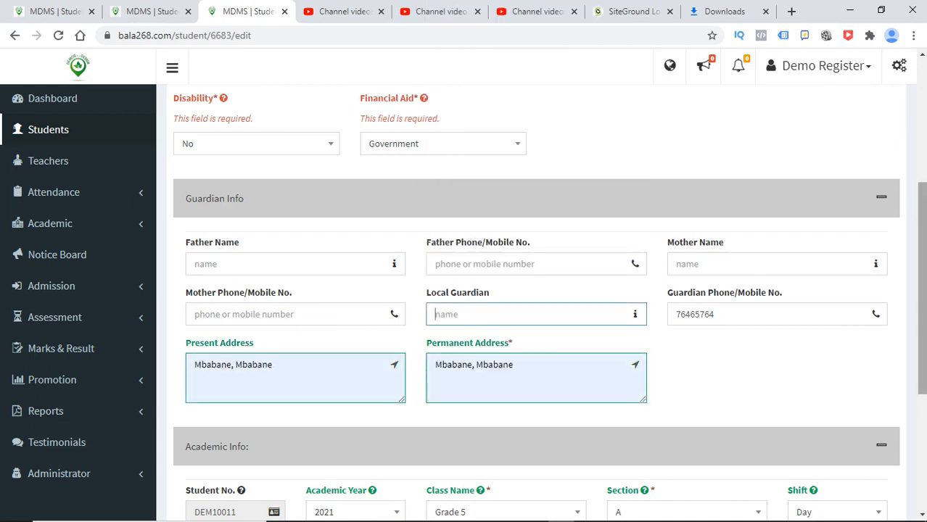
{"action": "scroll", "coordinate": [536, 290], "scroll_direction": "down", "scroll_amount": 4}
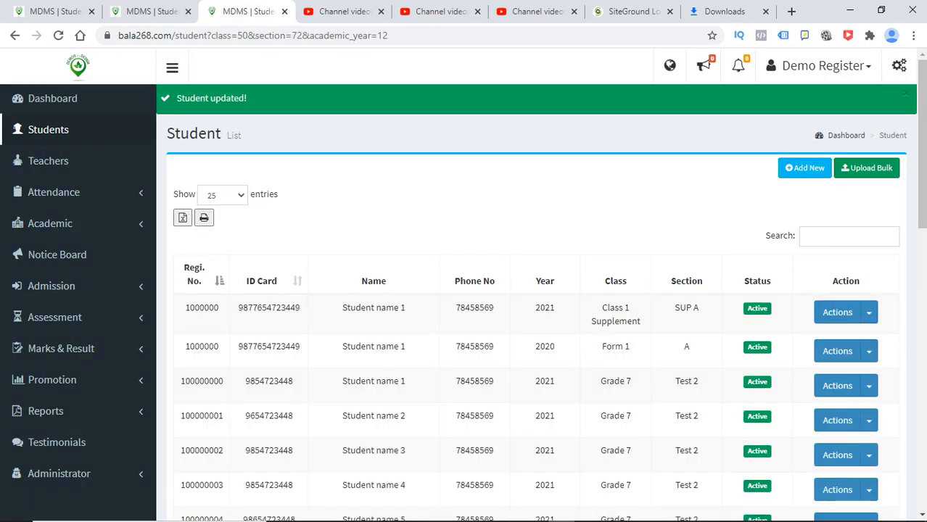
- Search the student list for DEM10011 and open that student's details page
{"action": "mouse_move", "coordinate": [693, 510]}
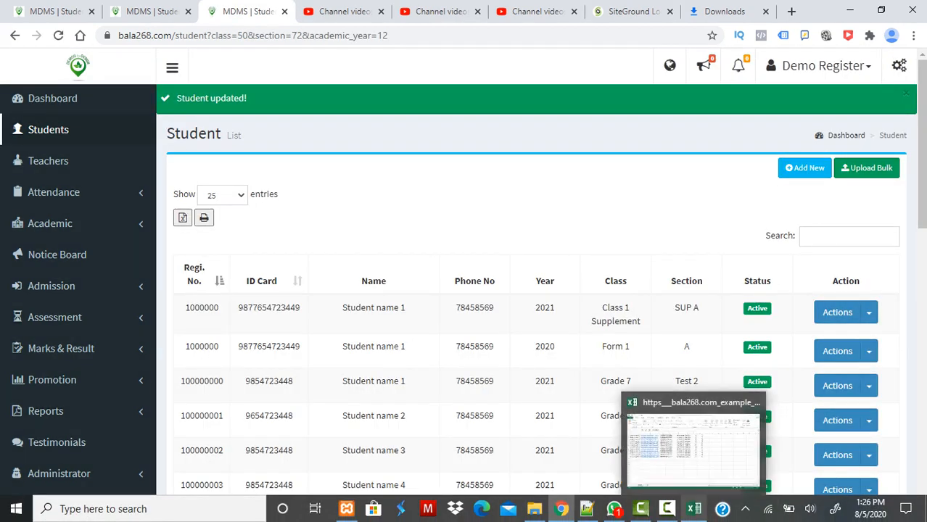
{"action": "left_click", "coordinate": [848, 236]}
{"action": "type", "text": "DEM10011"}
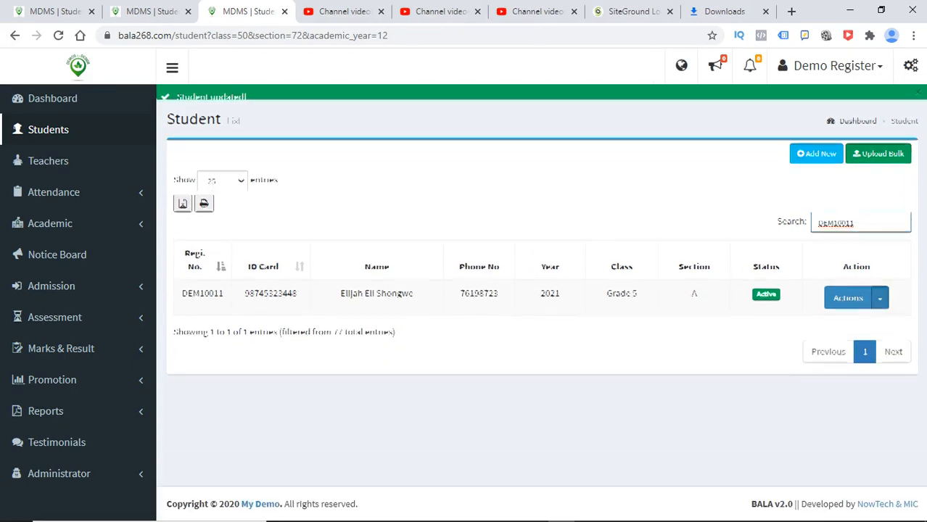
{"action": "left_click", "coordinate": [880, 281]}
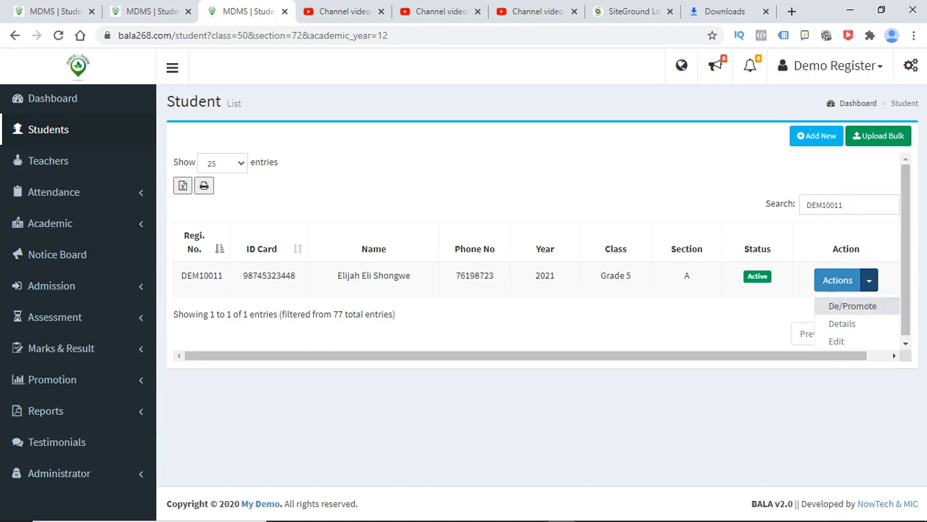
{"action": "left_click", "coordinate": [845, 323]}
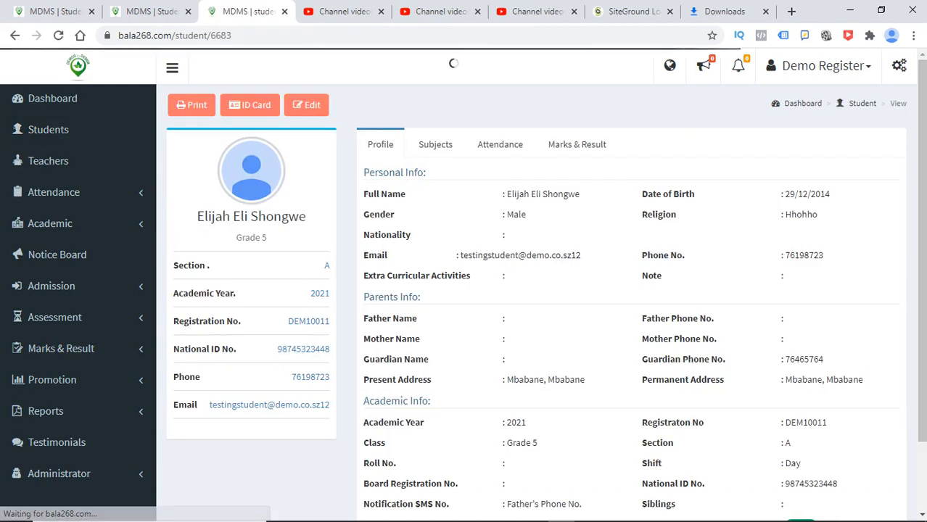
- Check the Subjects tab shows Testing (103) as a Selective subject alongside Core English and Mathematics
{"action": "left_click", "coordinate": [438, 145]}
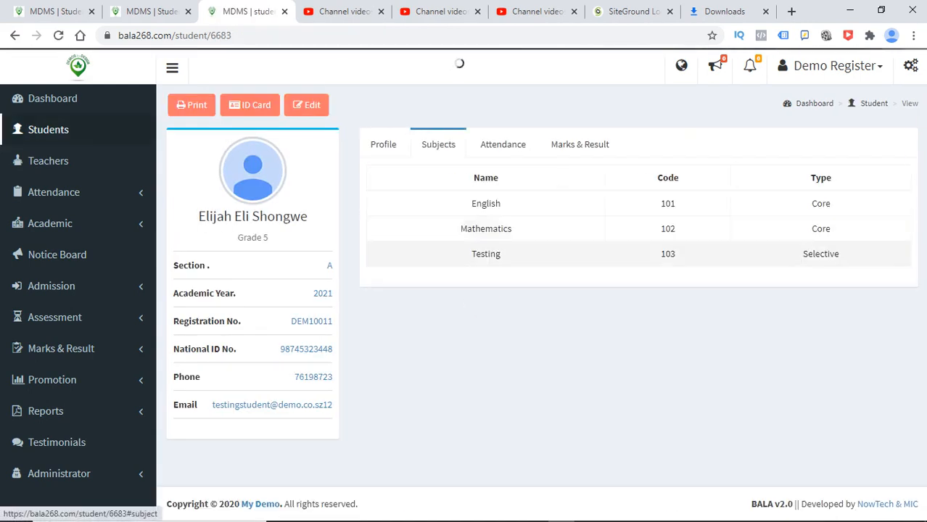
{"action": "double_click", "coordinate": [820, 254]}
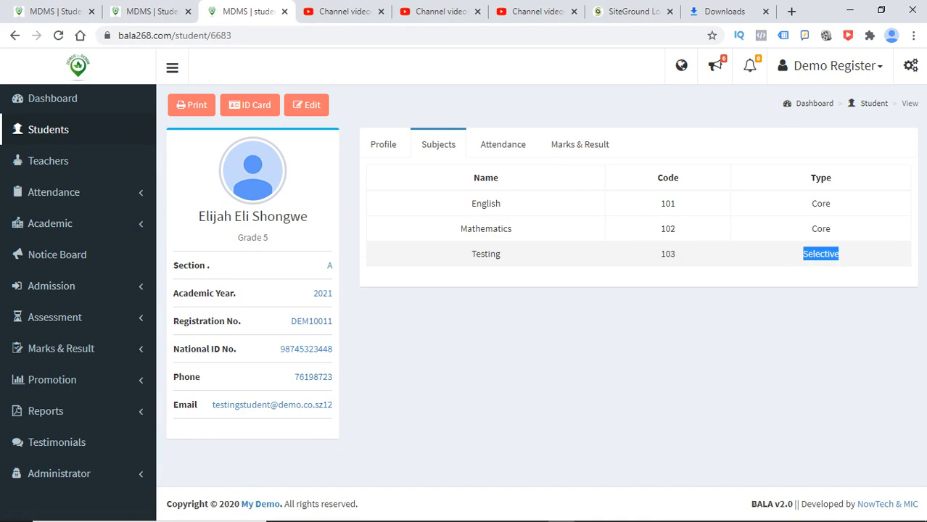
{"action": "left_click", "coordinate": [798, 330]}
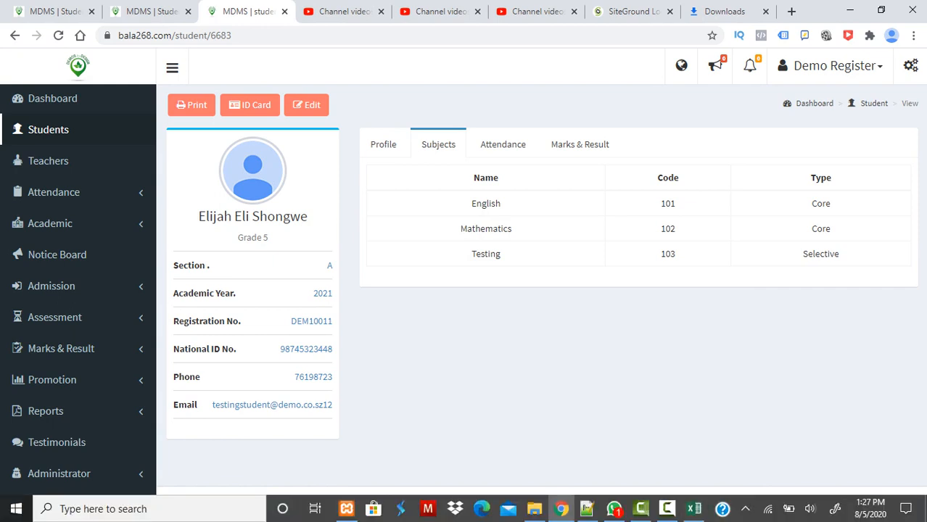
{"action": "mouse_move", "coordinate": [666, 508]}
{"action": "left_click", "coordinate": [666, 464]}
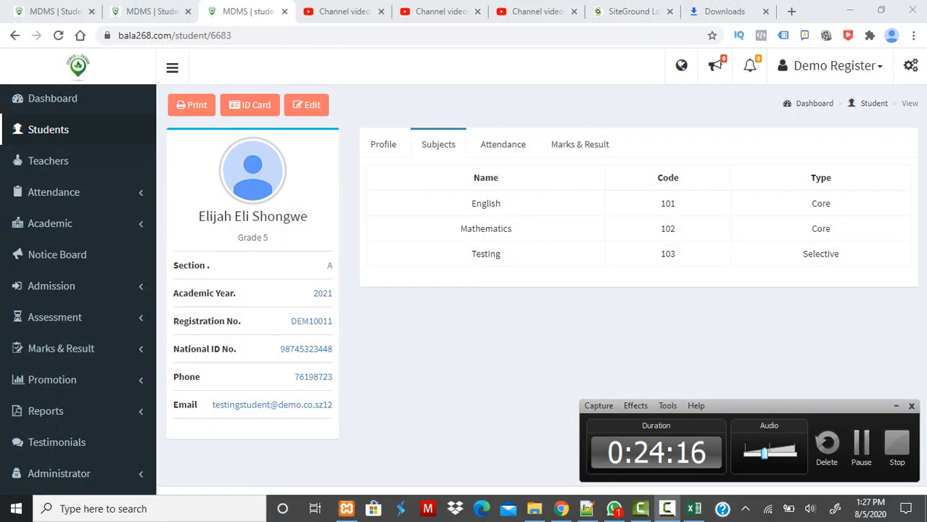